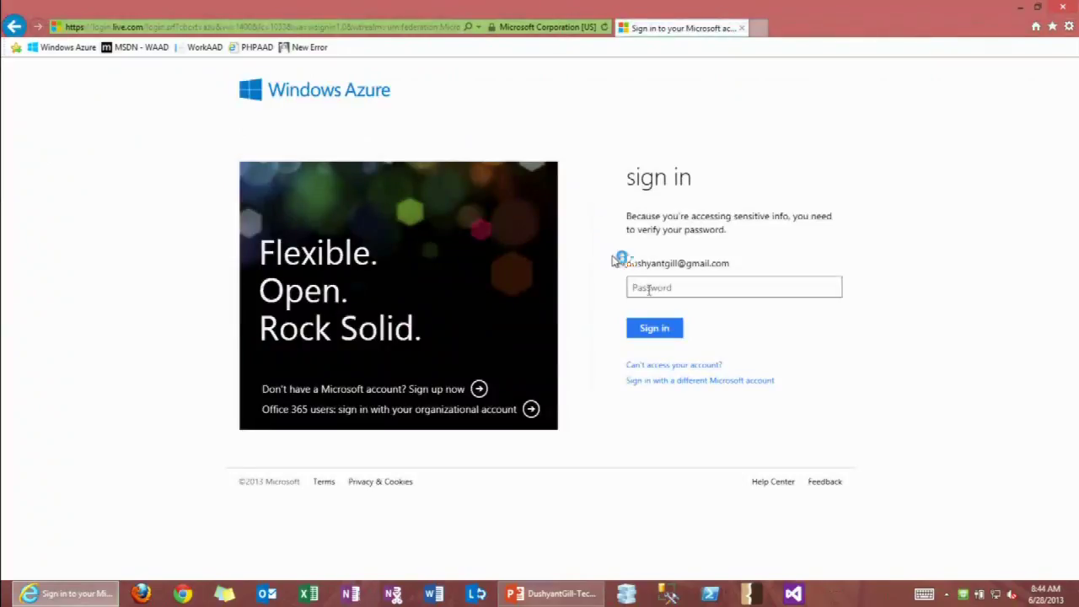
Enter the Microsoft account password to sign in to the Azure portal.
{"action": "type", "text": "************"}
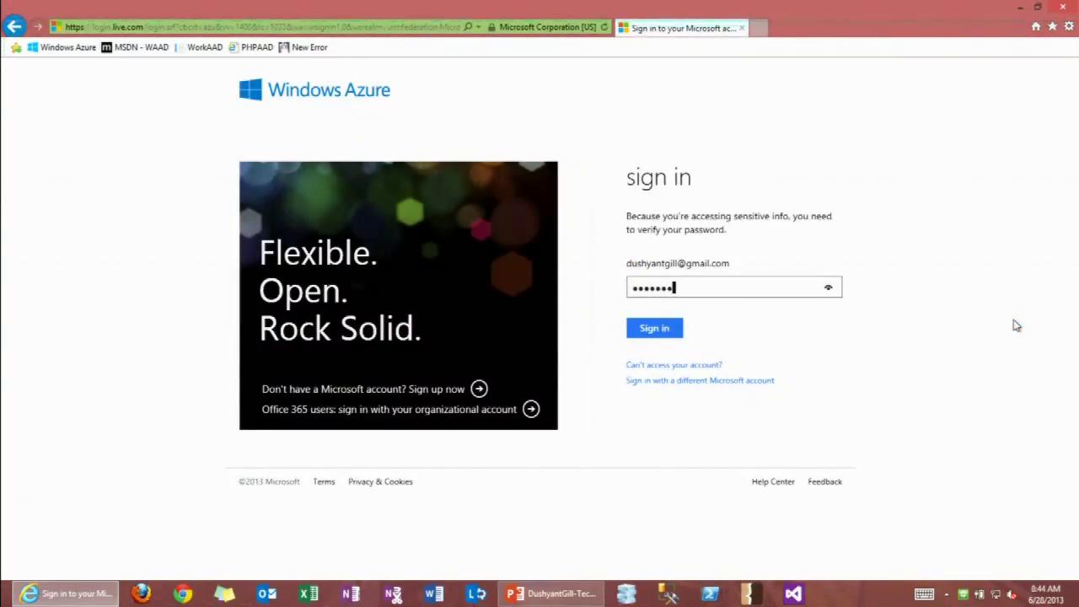
{"action": "key", "text": "Return"}
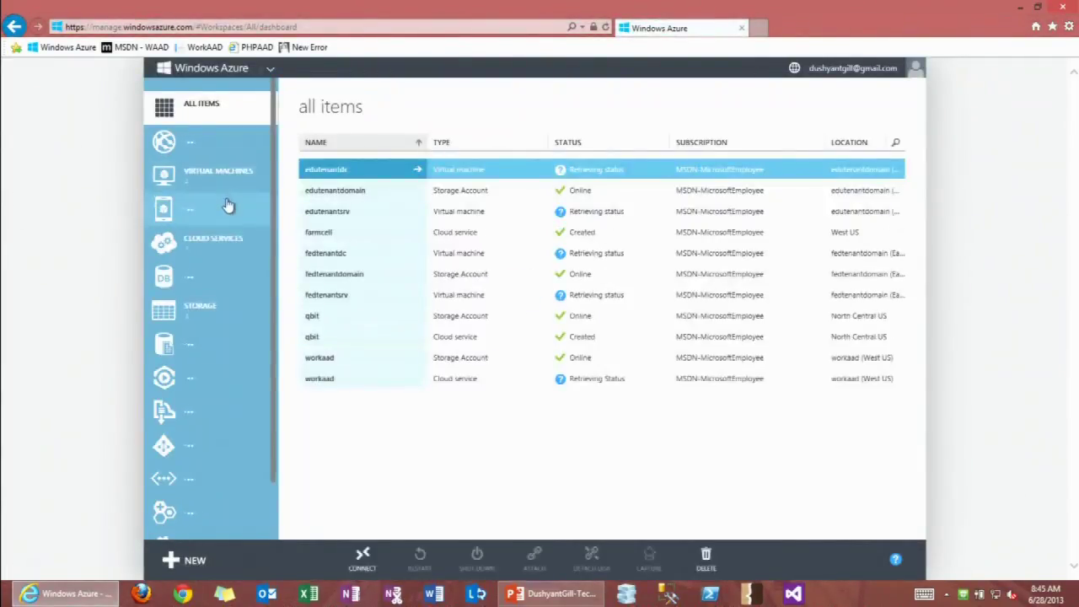
Open the organization's Active Directory, go to its Applications list, and start adding an app.
{"action": "scroll", "coordinate": [224, 210], "scroll_direction": "down", "scroll_amount": 1}
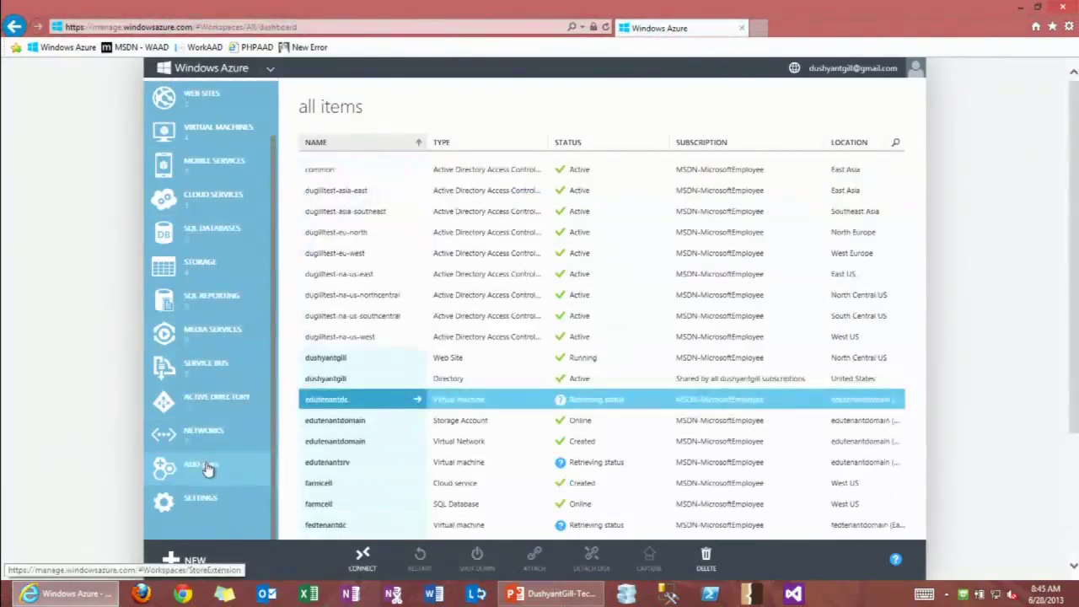
{"action": "left_click", "coordinate": [190, 412]}
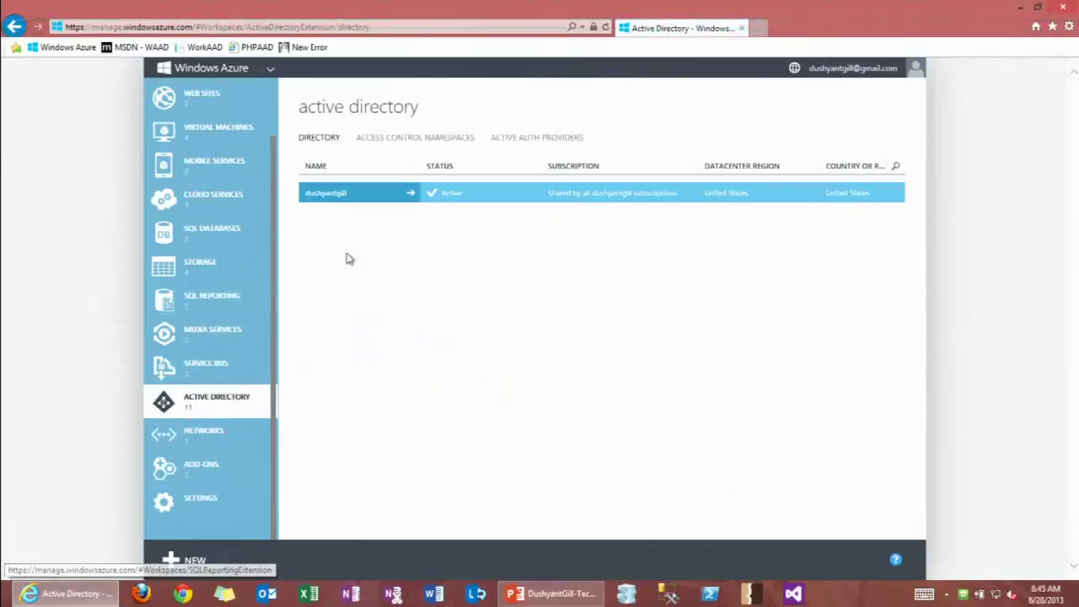
{"action": "left_click", "coordinate": [347, 196]}
{"action": "left_click", "coordinate": [353, 195]}
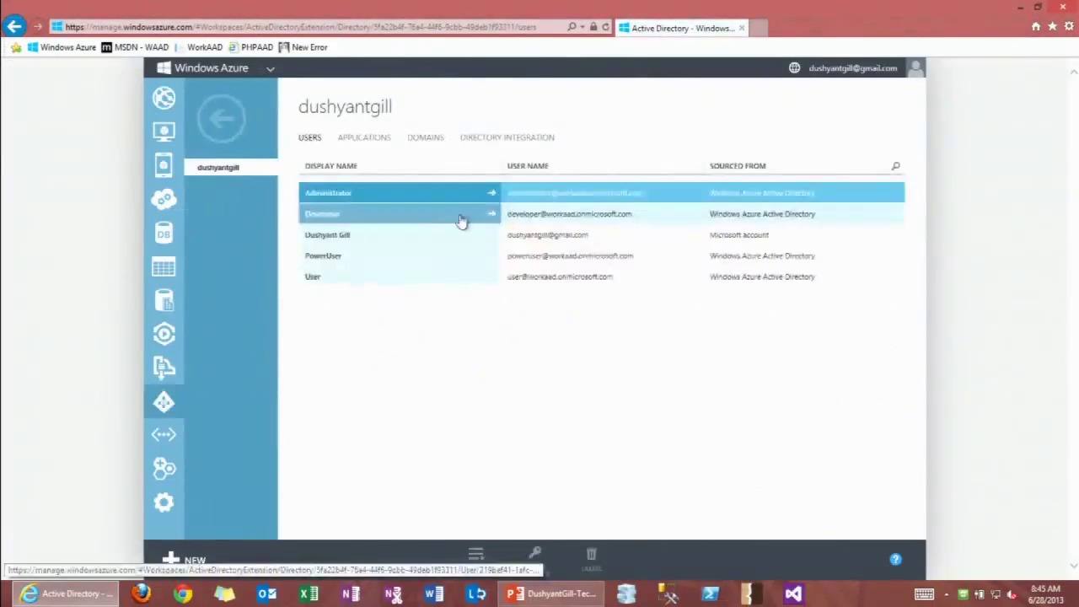
{"action": "left_click", "coordinate": [364, 138]}
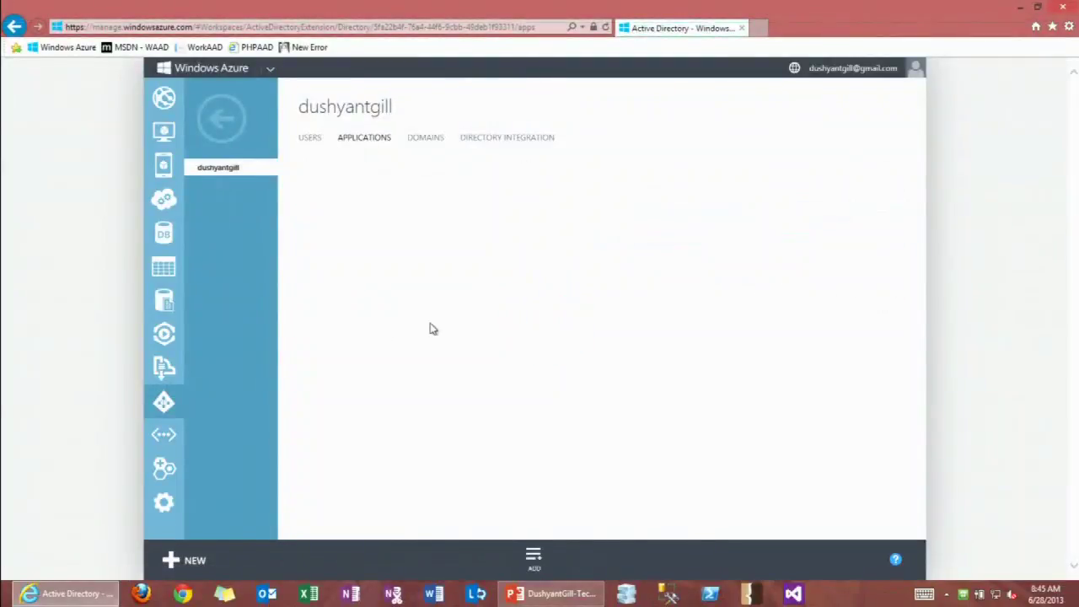
{"action": "left_click", "coordinate": [504, 556]}
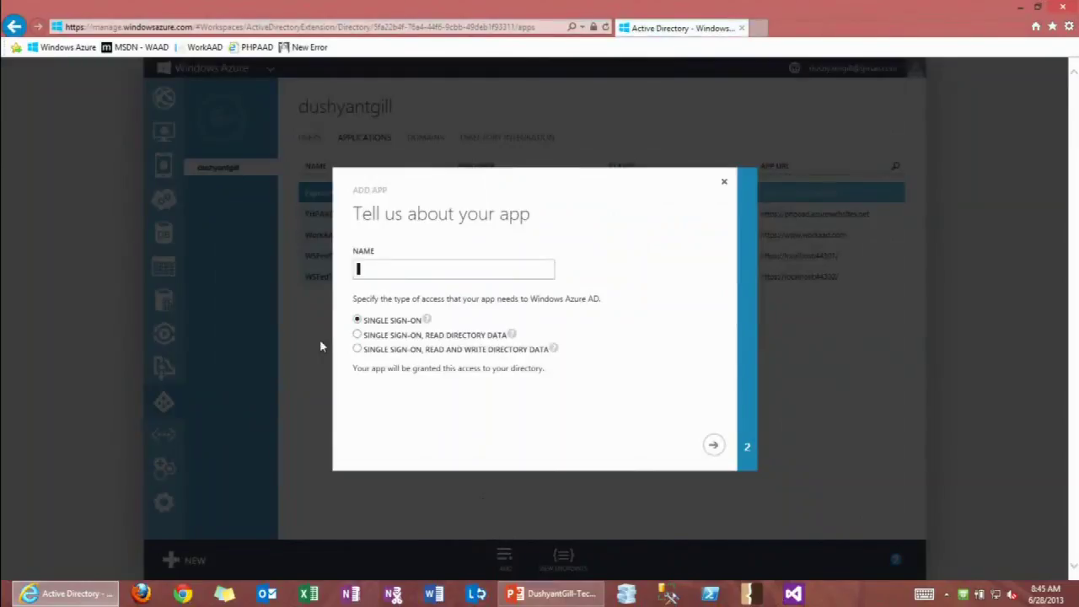
Name the single sign-on app WSFedTechEd and continue to the app properties step.
{"action": "left_click", "coordinate": [402, 420]}
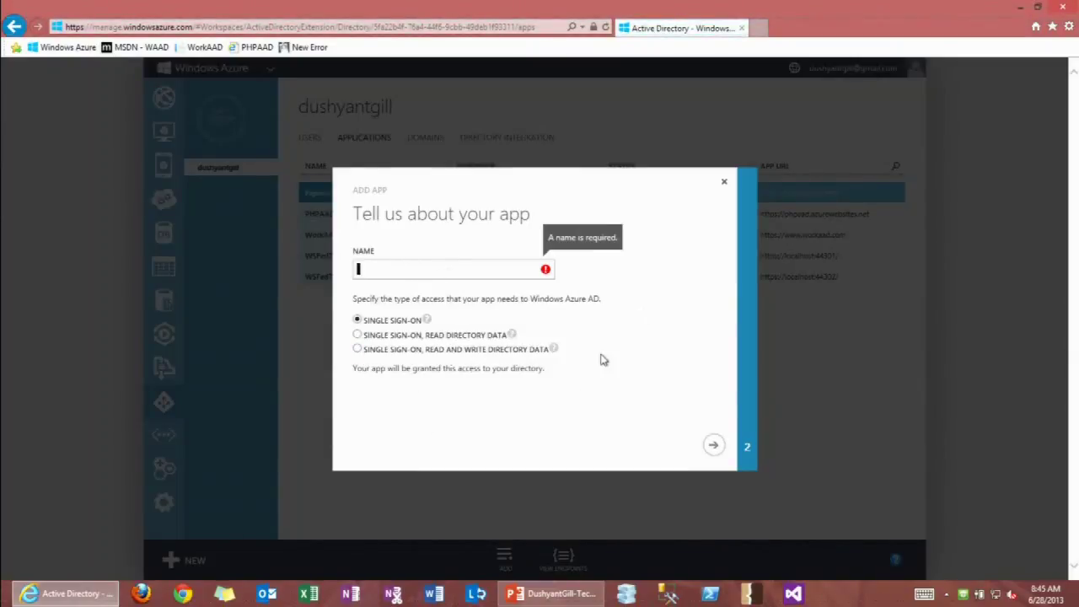
{"action": "type", "text": "W"}
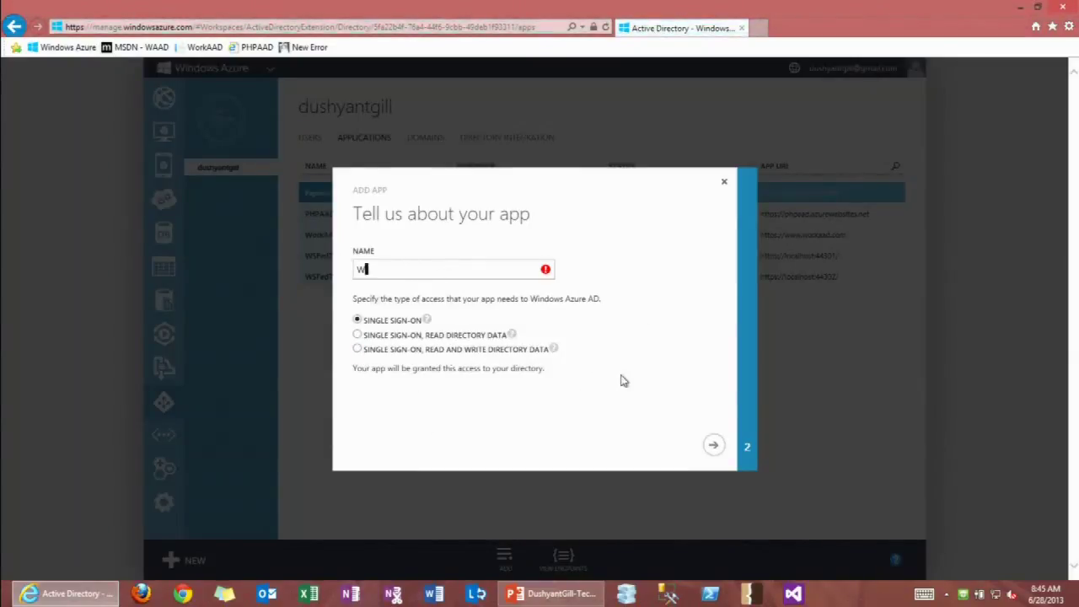
{"action": "type", "text": "SFedTechEd"}
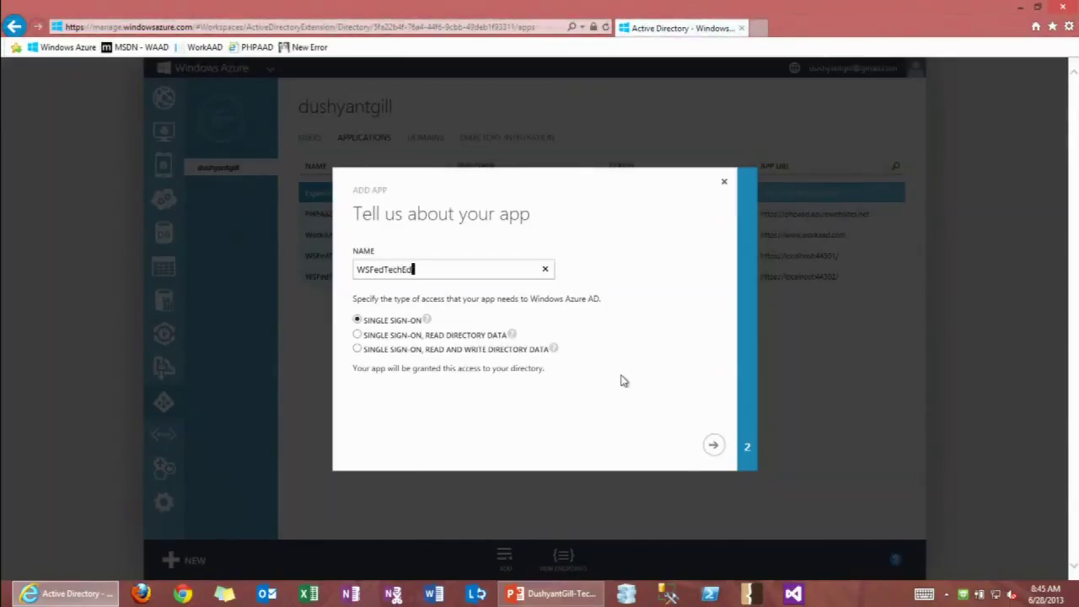
{"action": "key", "text": "ctrl+a"}
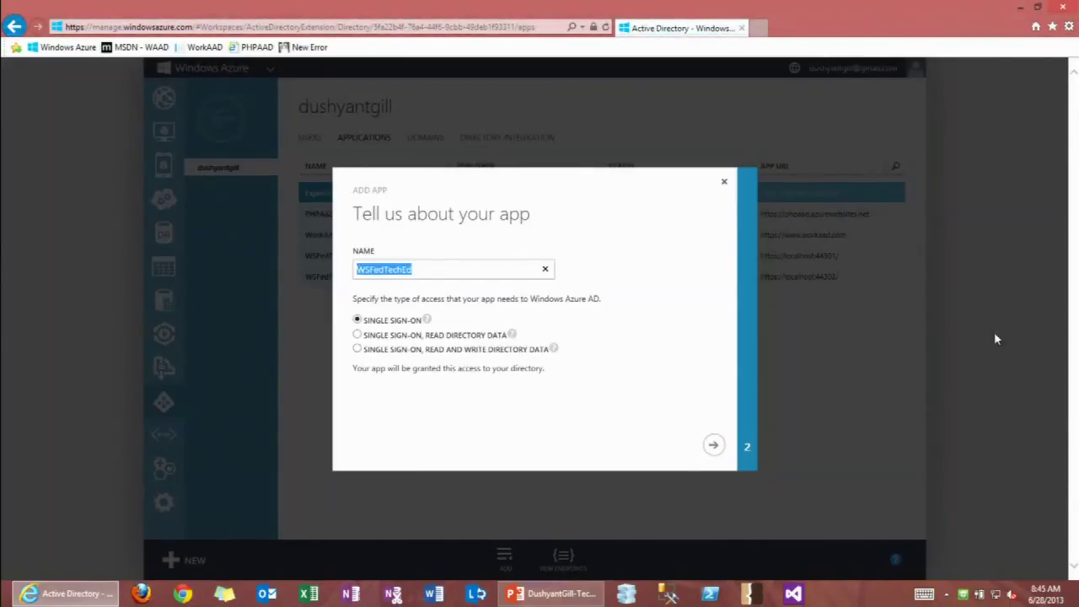
{"action": "left_click", "coordinate": [713, 445]}
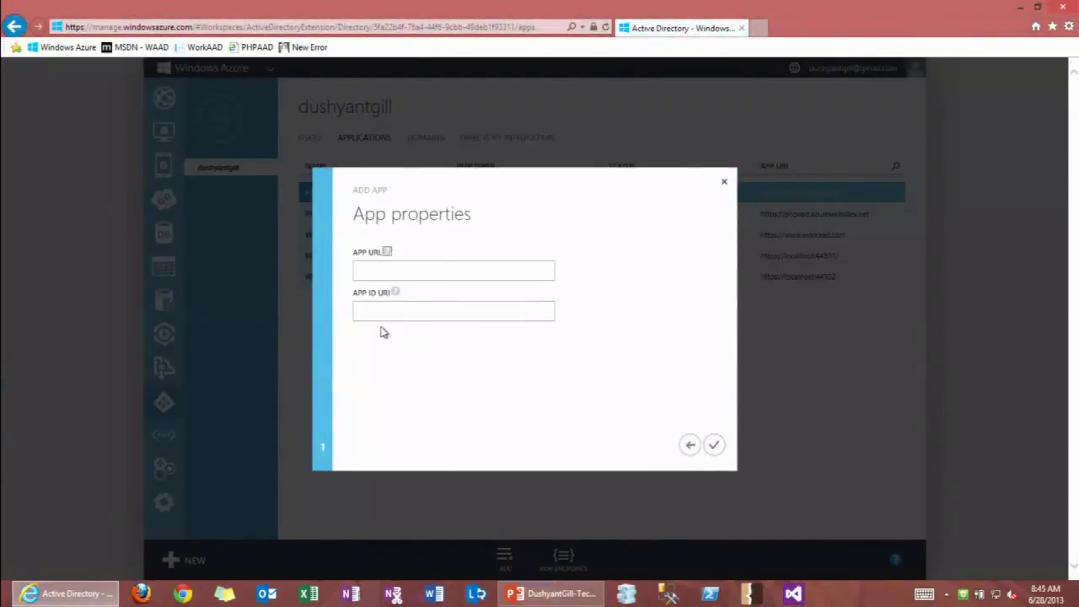
Launch Visual Studio as administrator, approving the elevation prompt.
{"action": "left_click", "coordinate": [790, 593]}
{"action": "left_click", "coordinate": [599, 312]}
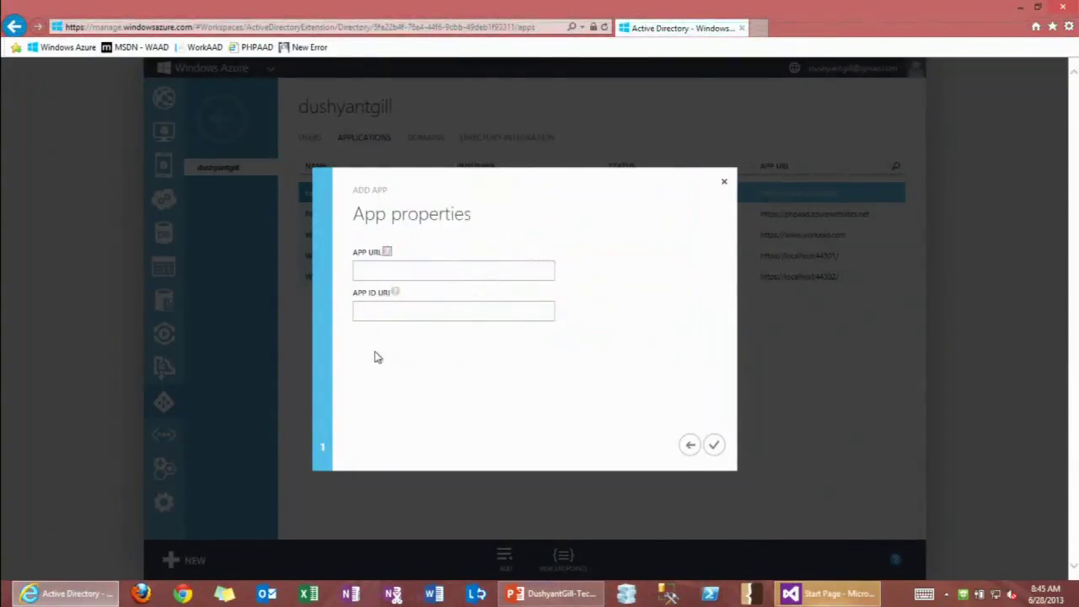
{"action": "left_click", "coordinate": [801, 593]}
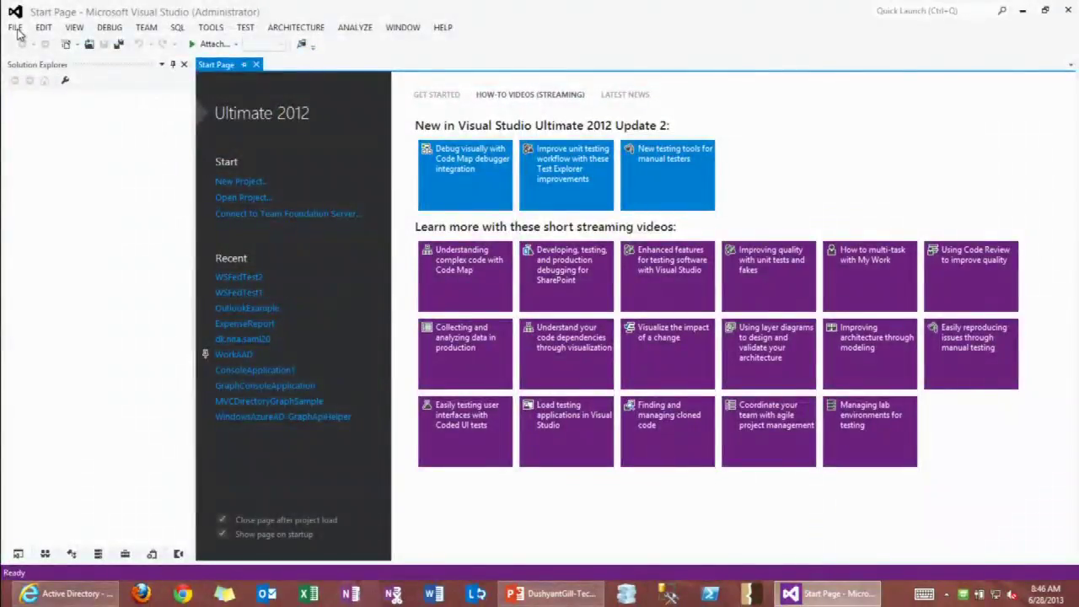
Create an ASP.NET MVC 4 project named WSFedTechEd using the Intranet Application template.
{"action": "left_click", "coordinate": [240, 181]}
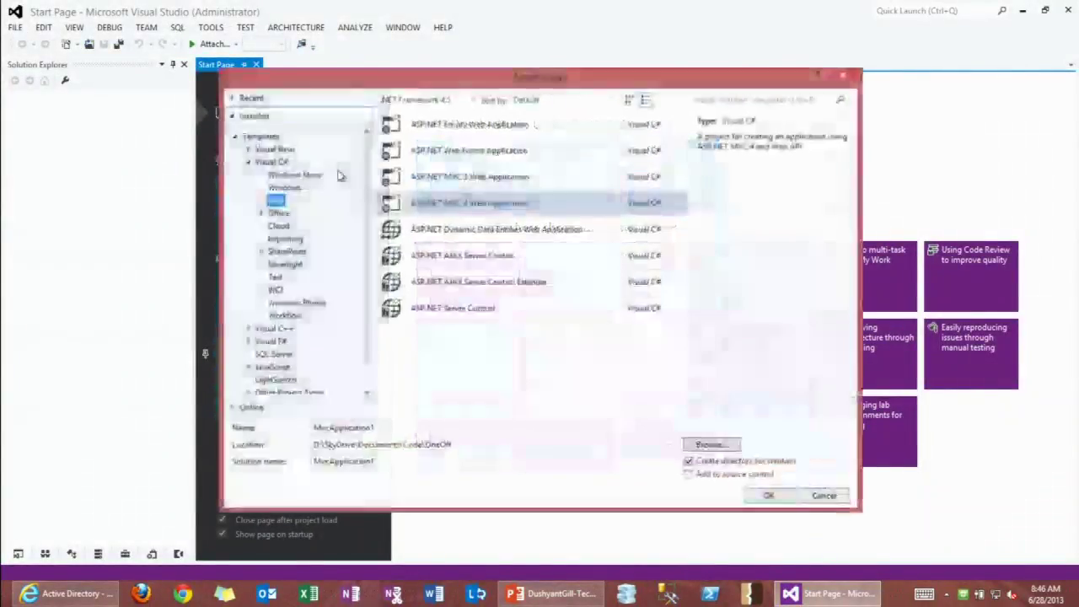
{"action": "left_click", "coordinate": [526, 206]}
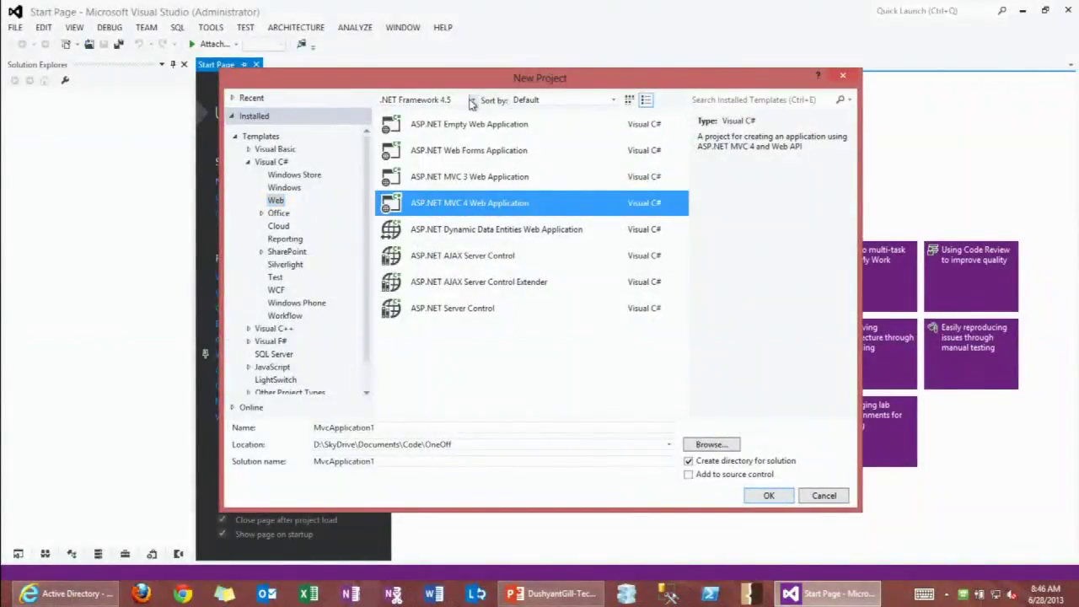
{"action": "double_click", "coordinate": [396, 428]}
{"action": "type", "text": "WSFedTechEd"}
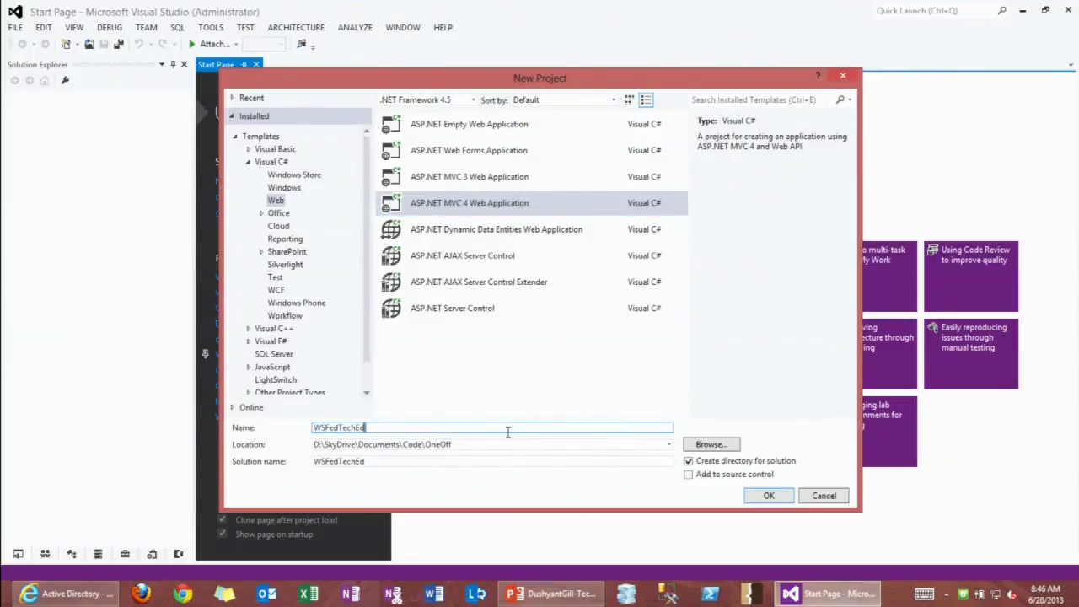
{"action": "left_click", "coordinate": [766, 497]}
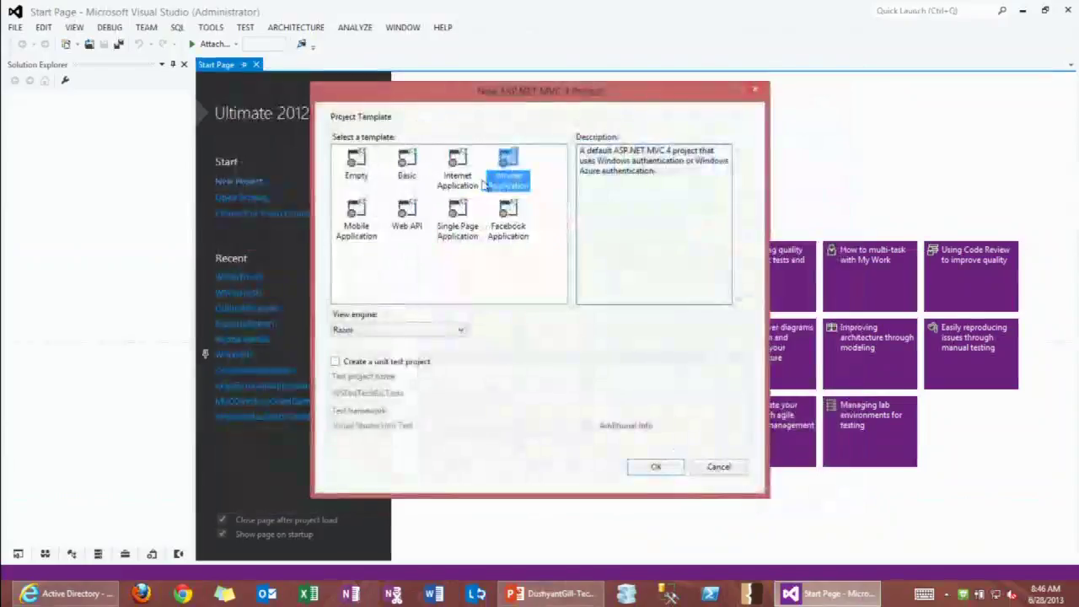
{"action": "left_click_drag", "start_coordinate": [696, 174], "coordinate": [606, 160]}
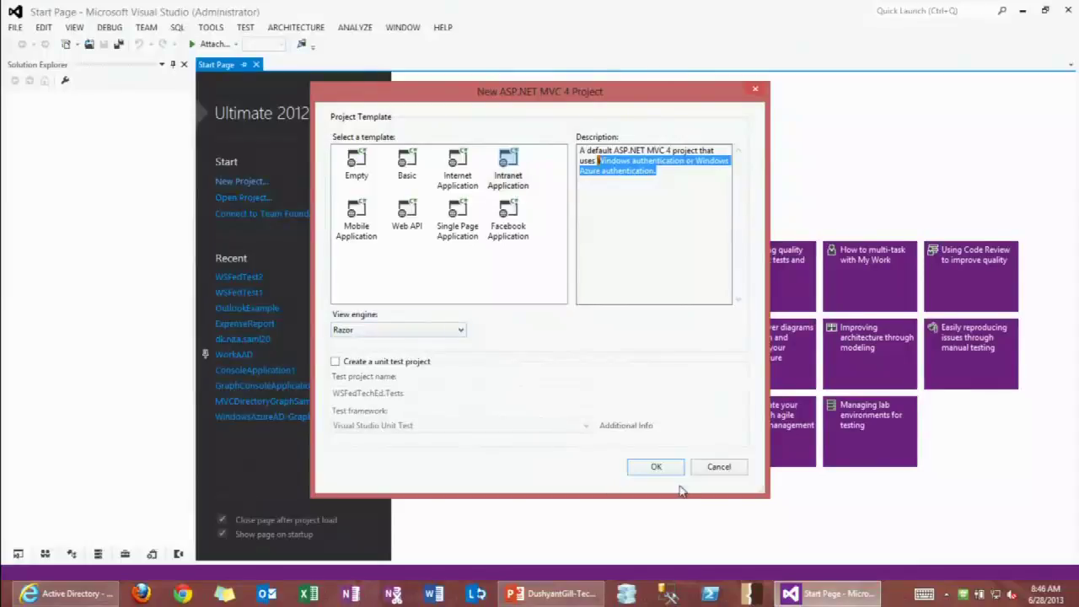
{"action": "left_click", "coordinate": [655, 465]}
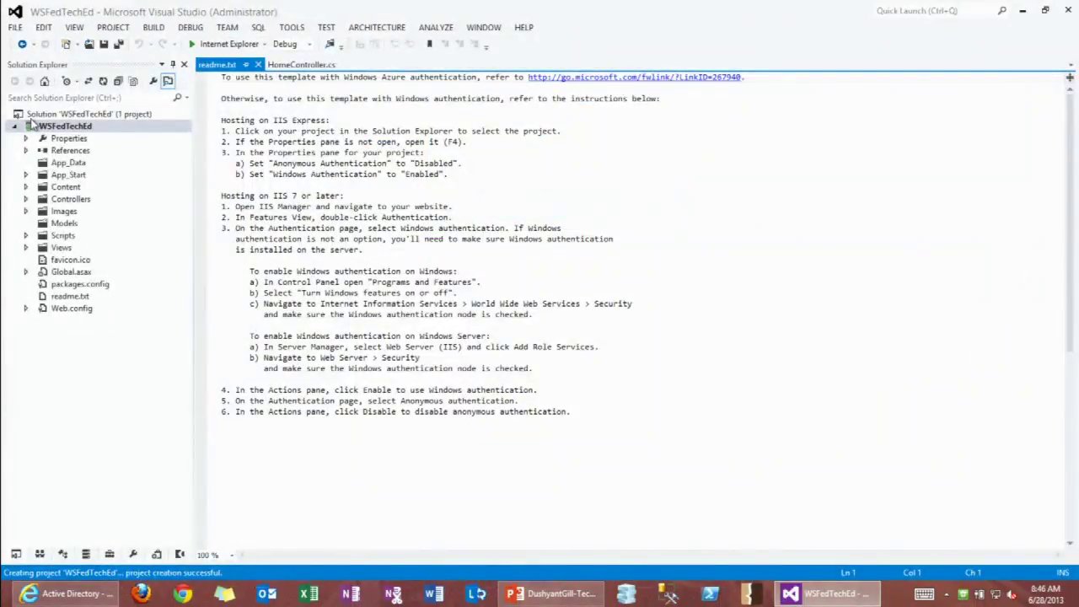
Enable SSL on the WSFedTechEd project and copy its SSL URL.
{"action": "left_click", "coordinate": [49, 115]}
{"action": "left_click", "coordinate": [67, 126]}
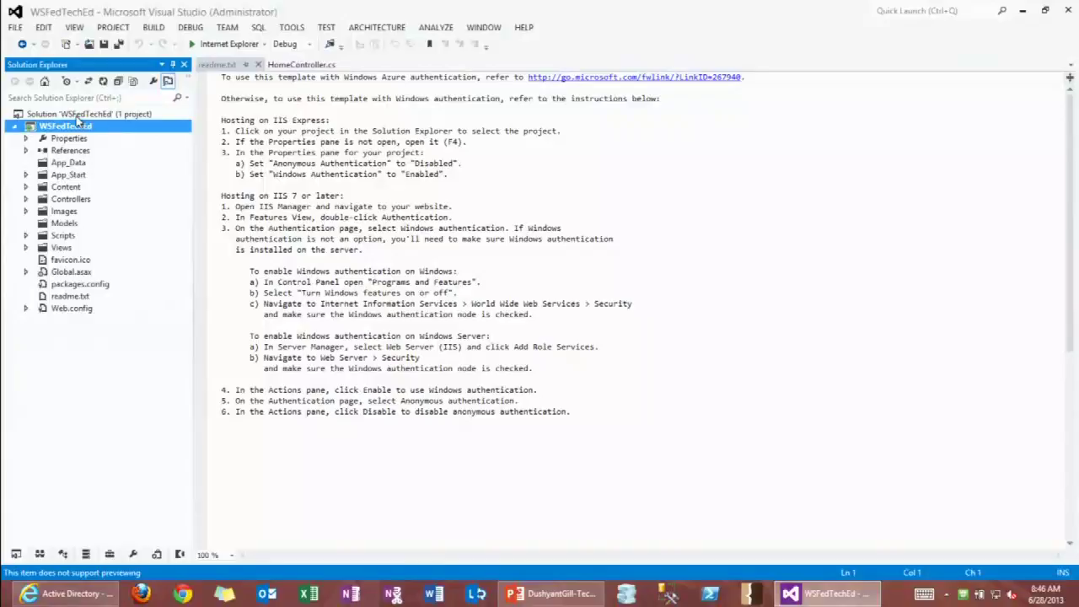
{"action": "left_click", "coordinate": [133, 555]}
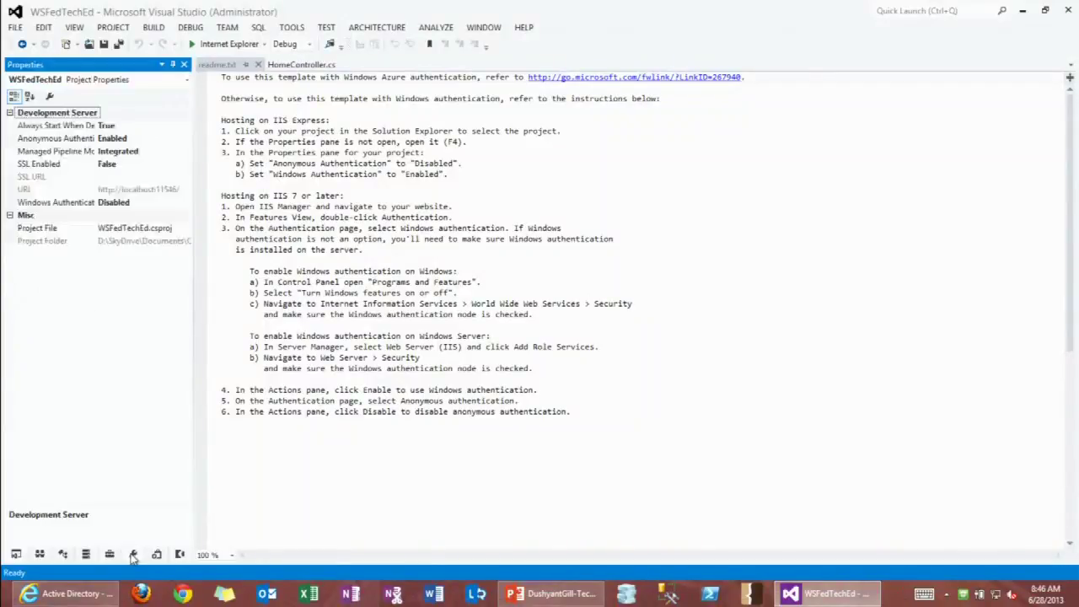
{"action": "double_click", "coordinate": [121, 164]}
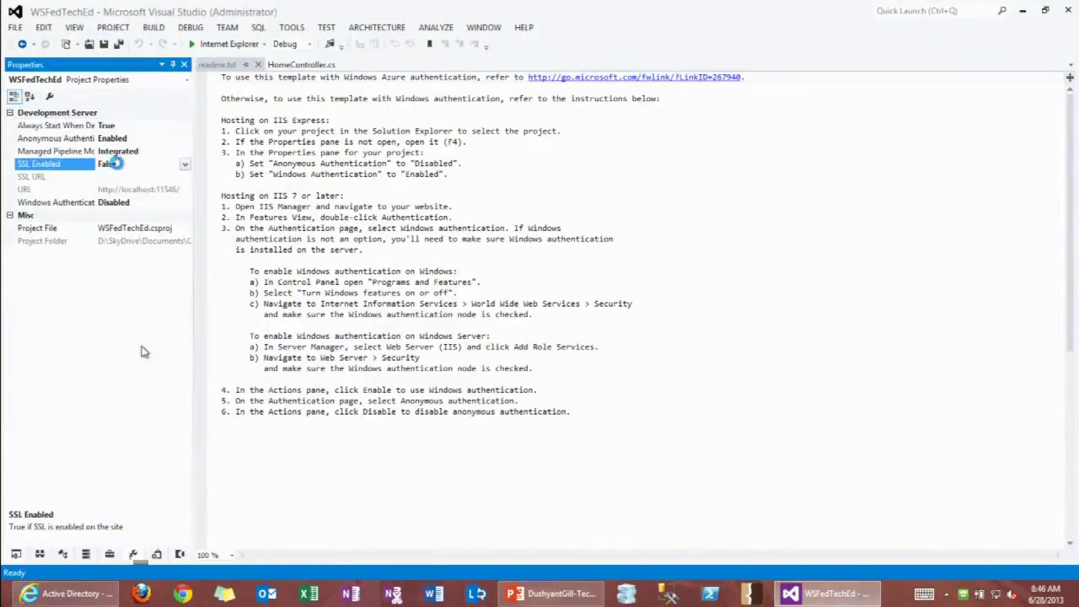
{"action": "left_click", "coordinate": [153, 177]}
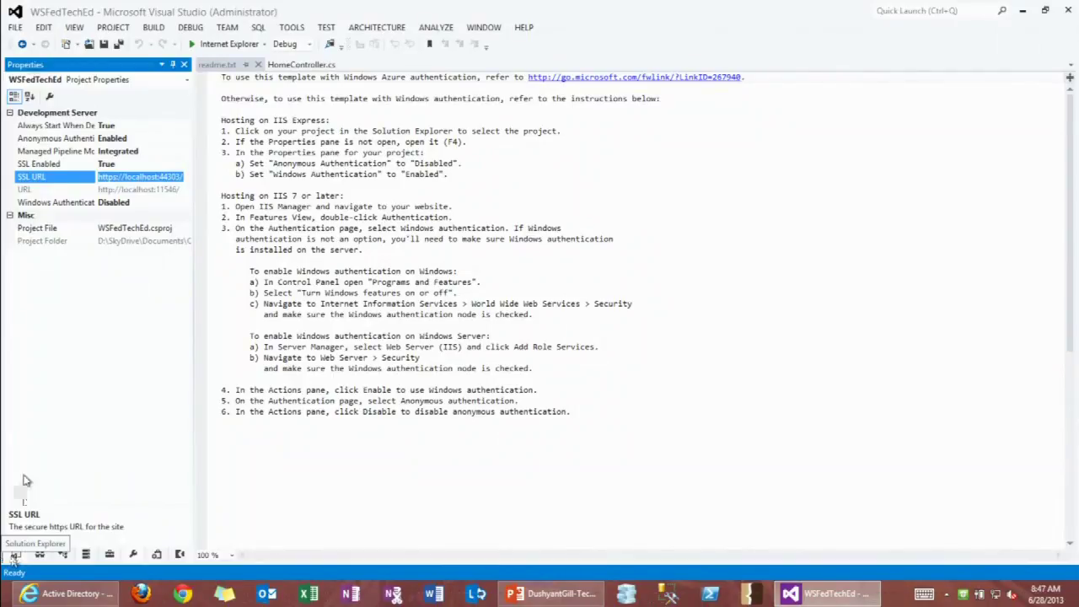
{"action": "left_click", "coordinate": [15, 556]}
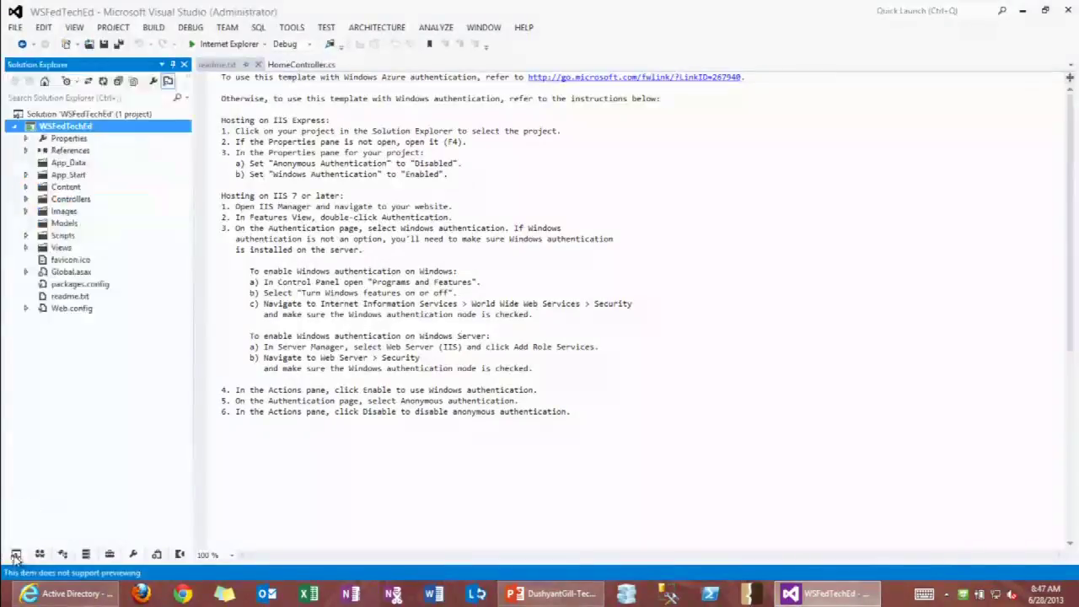
{"action": "right_click", "coordinate": [72, 126]}
{"action": "left_click", "coordinate": [126, 567]}
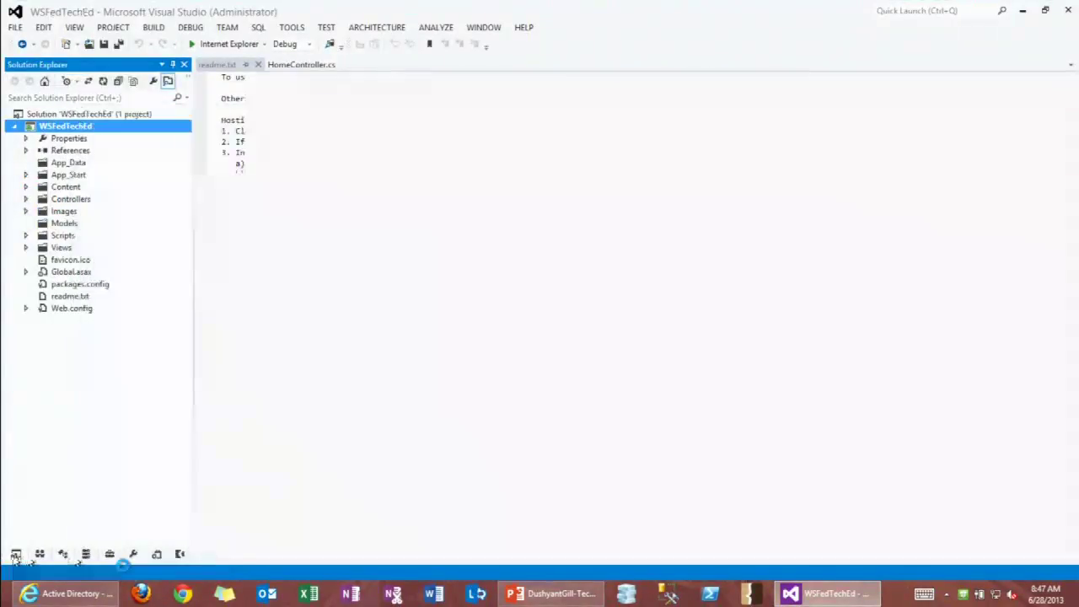
{"action": "left_click", "coordinate": [223, 119]}
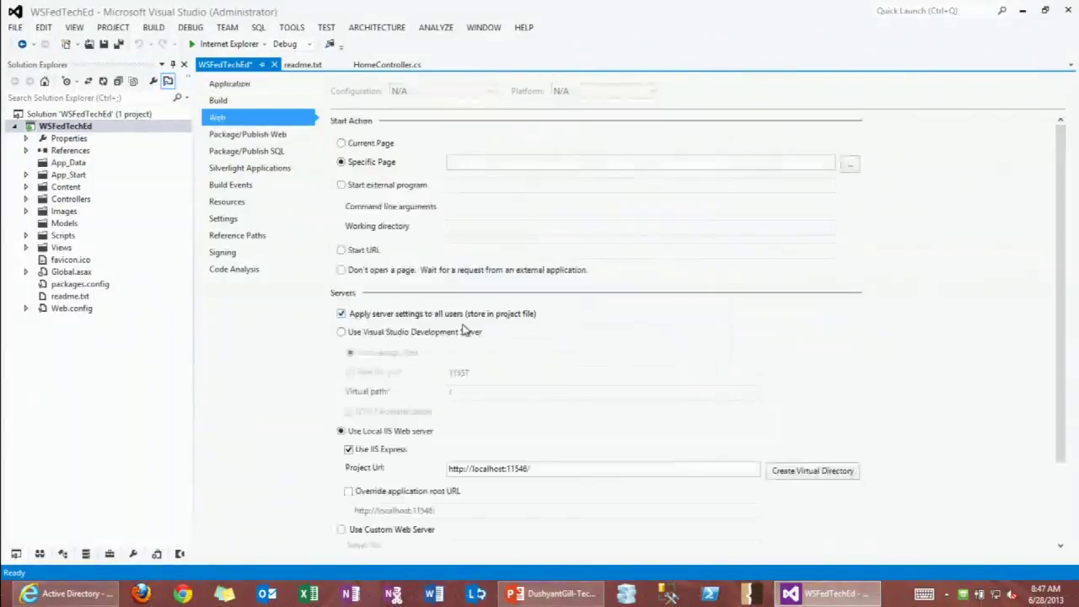
{"action": "left_click_drag", "start_coordinate": [548, 470], "coordinate": [389, 478]}
{"action": "type", "text": "https://localhost:44303/"}
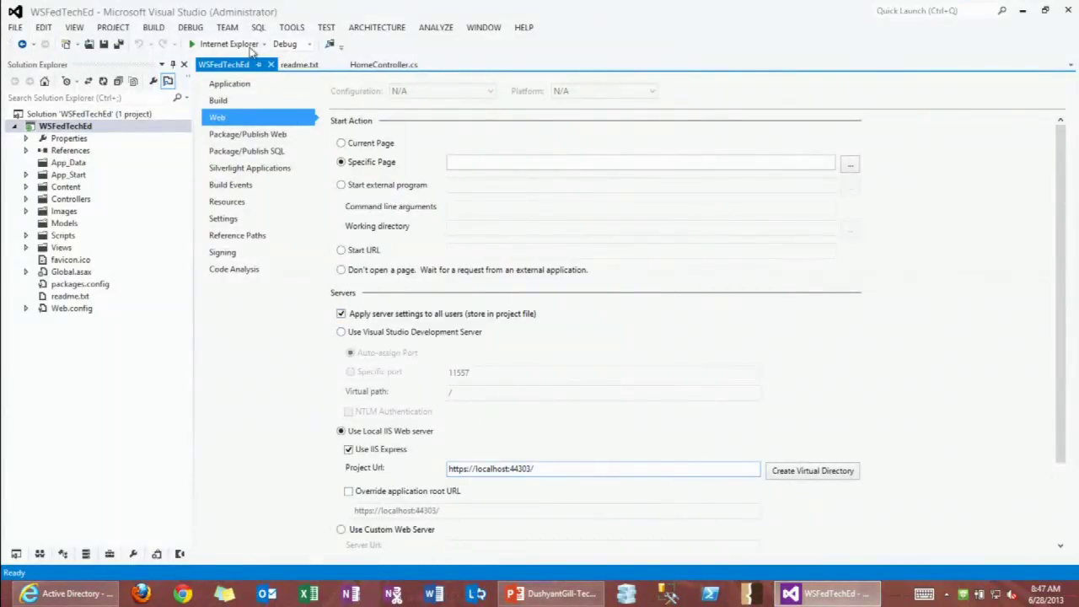
{"action": "left_click", "coordinate": [274, 64]}
{"action": "key", "text": "alt+Tab"}
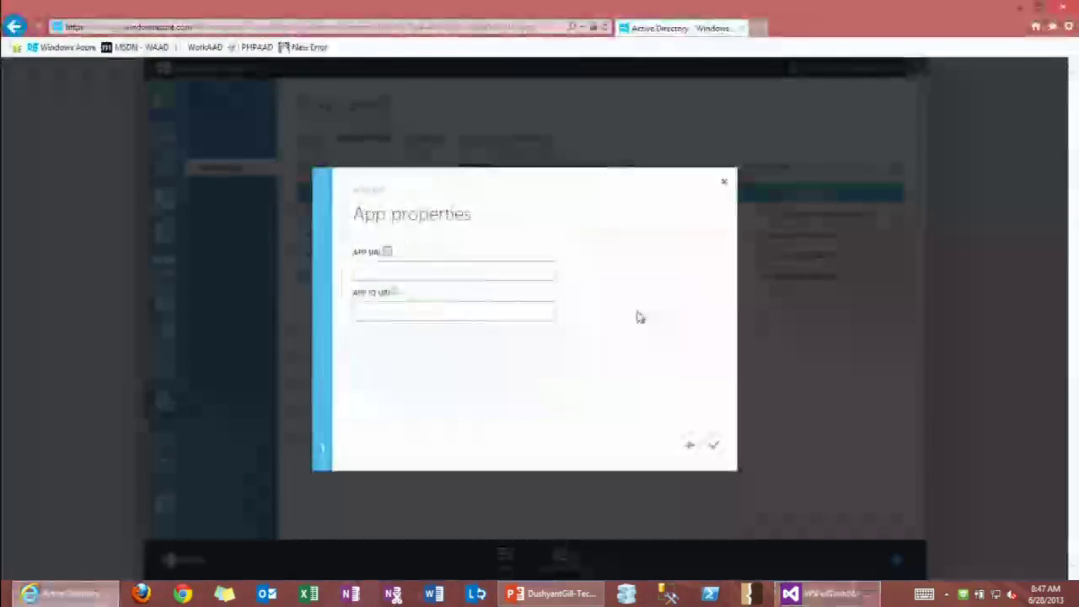
{"action": "left_click", "coordinate": [395, 268]}
{"action": "type", "text": "https://localhost:44303/"}
{"action": "left_click", "coordinate": [389, 310]}
{"action": "type", "text": "https://localhost:44303/"}
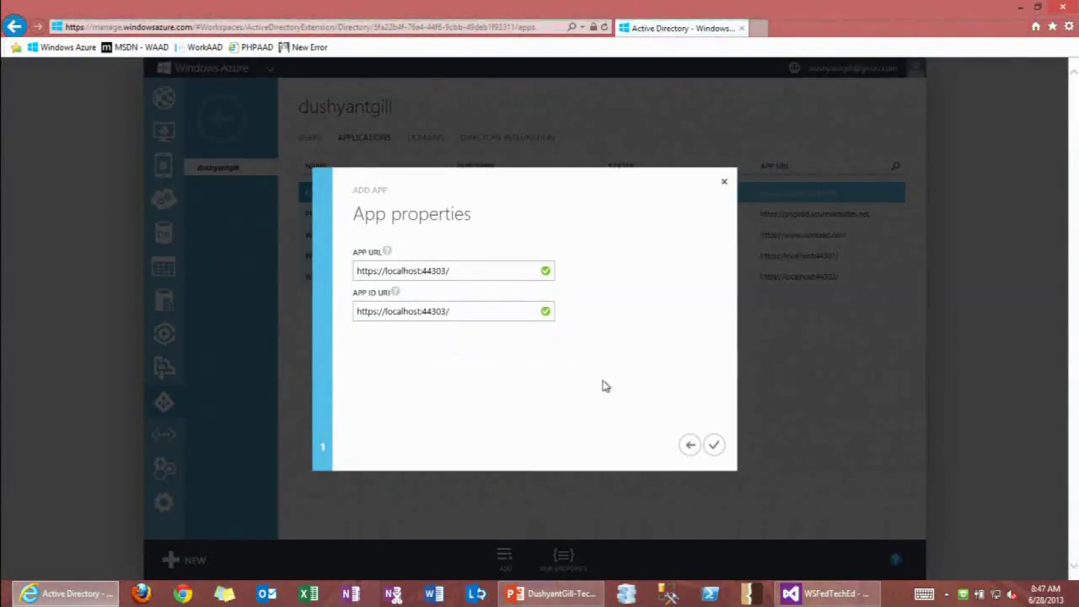
{"action": "left_click", "coordinate": [712, 445]}
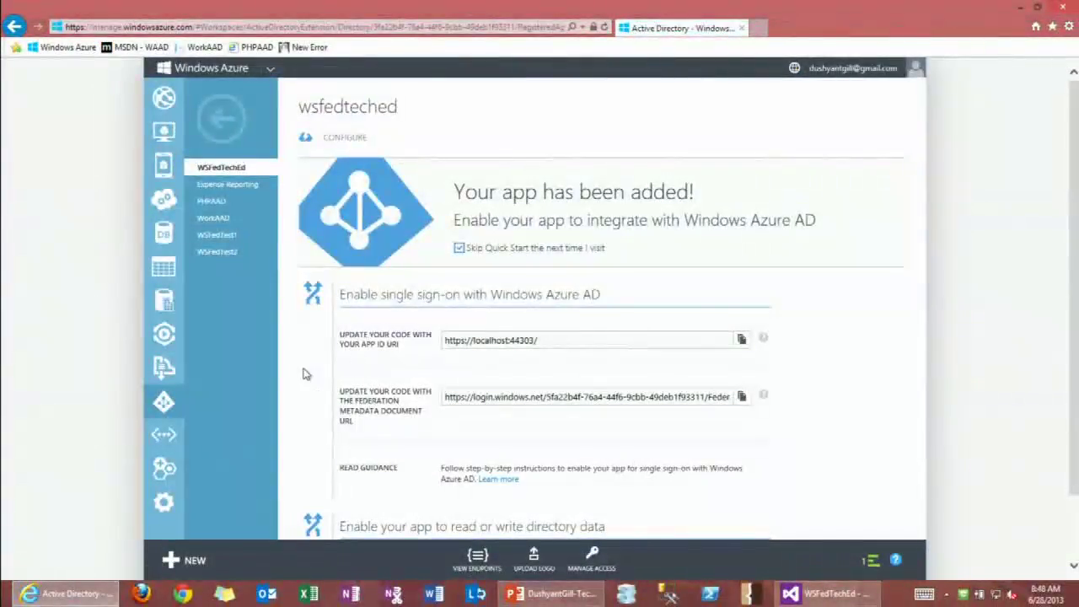
Copy the app's federation metadata document URL and open a new Internet Explorer tab.
{"action": "scroll", "coordinate": [321, 354], "scroll_direction": "down", "scroll_amount": 2}
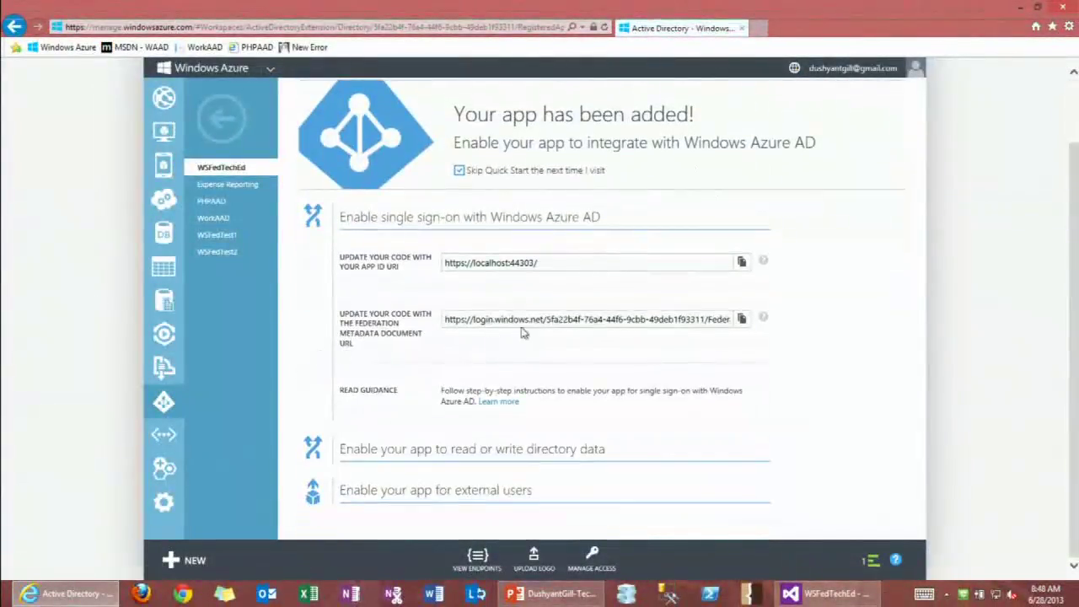
{"action": "left_click", "coordinate": [455, 319]}
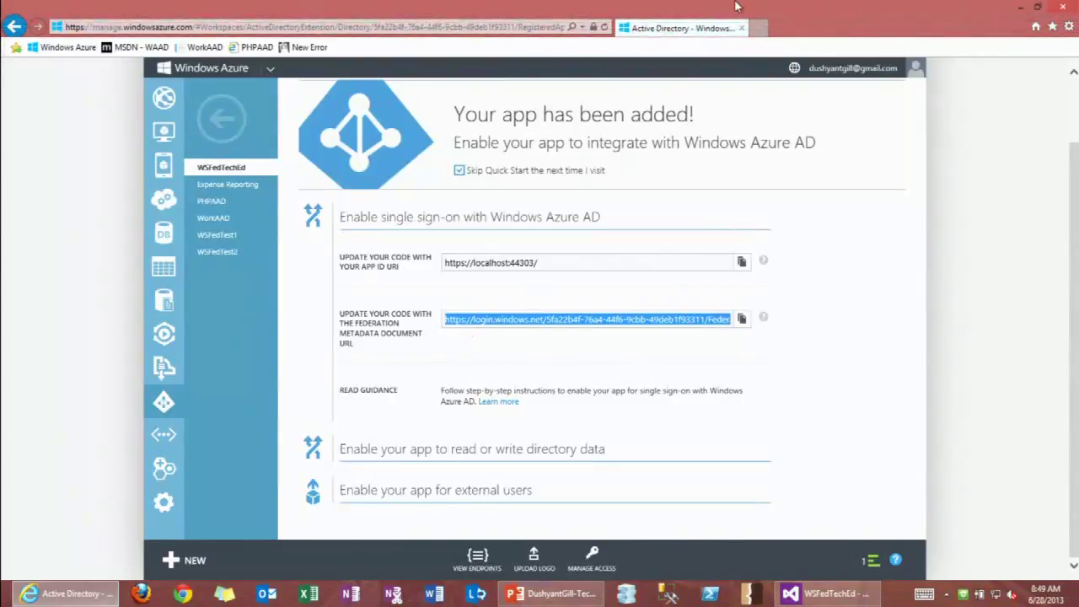
{"action": "left_click", "coordinate": [758, 29]}
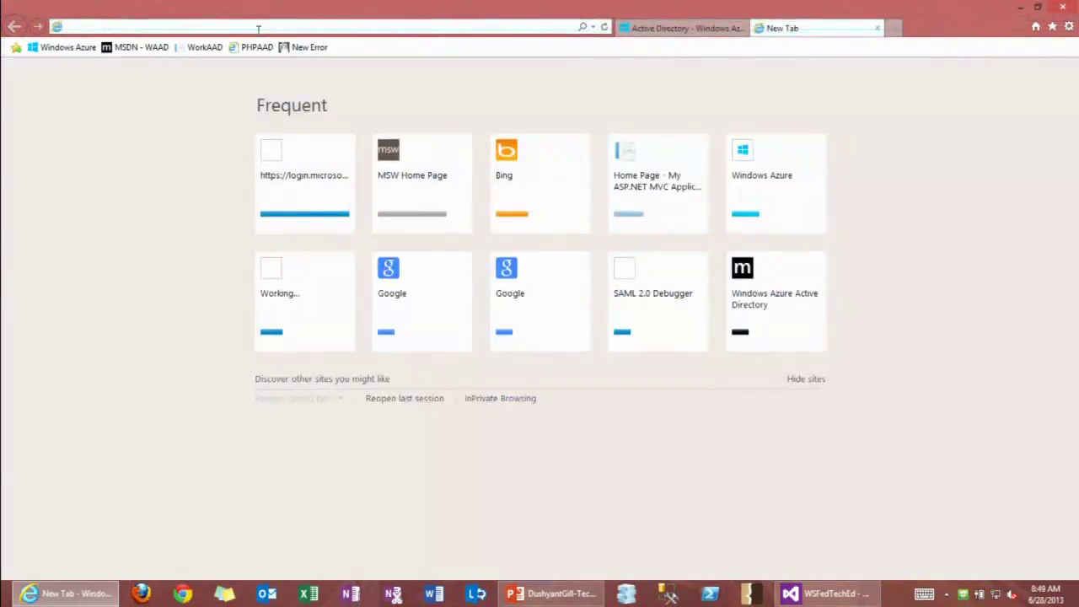
Load the federation metadata XML and collapse the ds:Signature and both RoleDescriptor sections.
{"action": "key", "text": "Return"}
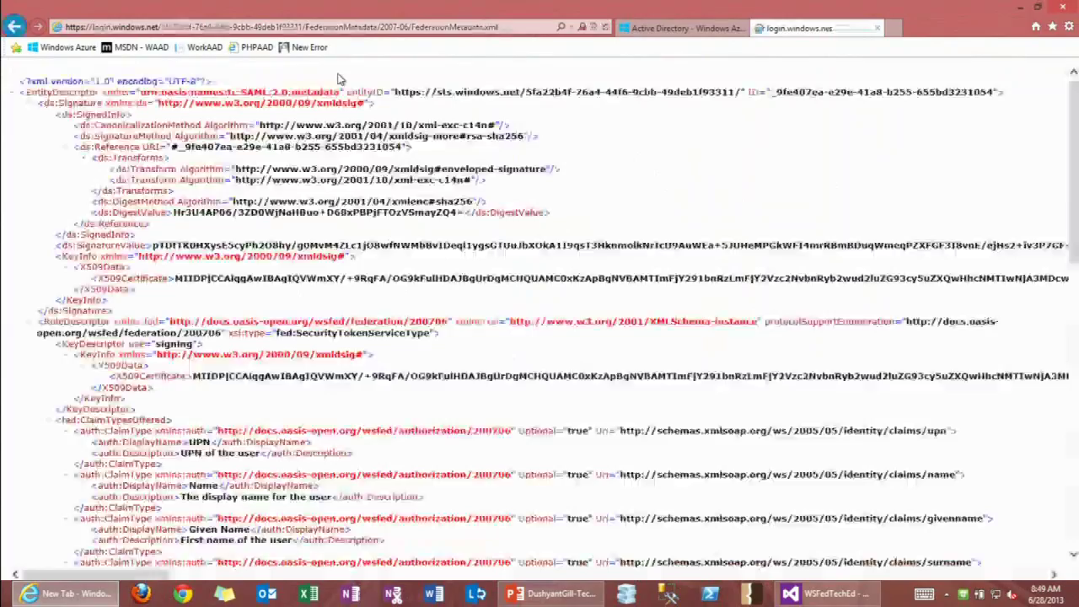
{"action": "scroll", "coordinate": [112, 166], "scroll_direction": "up", "scroll_amount": 2}
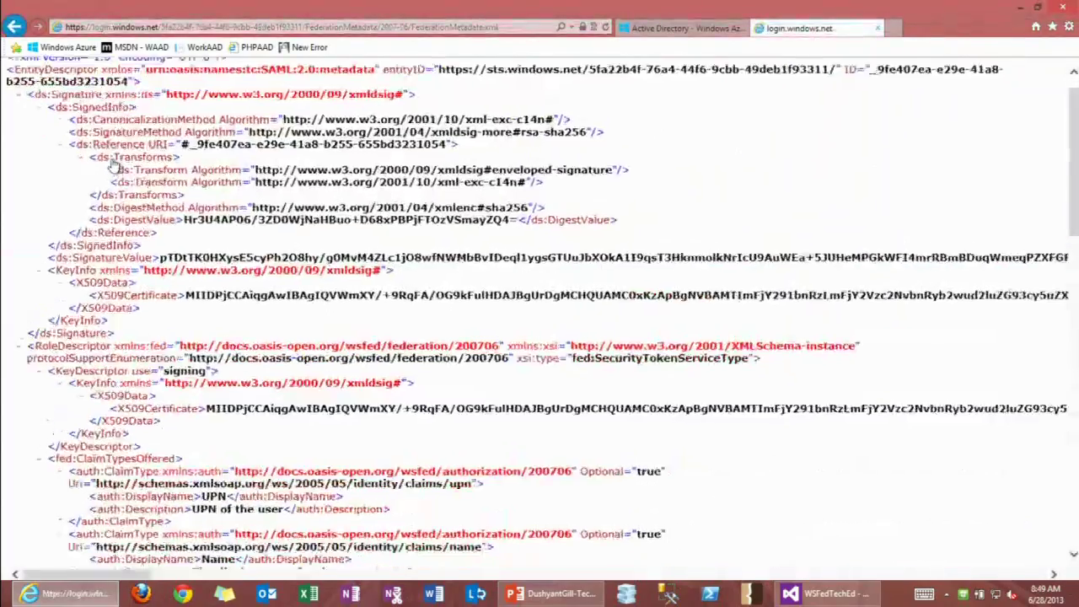
{"action": "scroll", "coordinate": [112, 166], "scroll_direction": "up", "scroll_amount": 1}
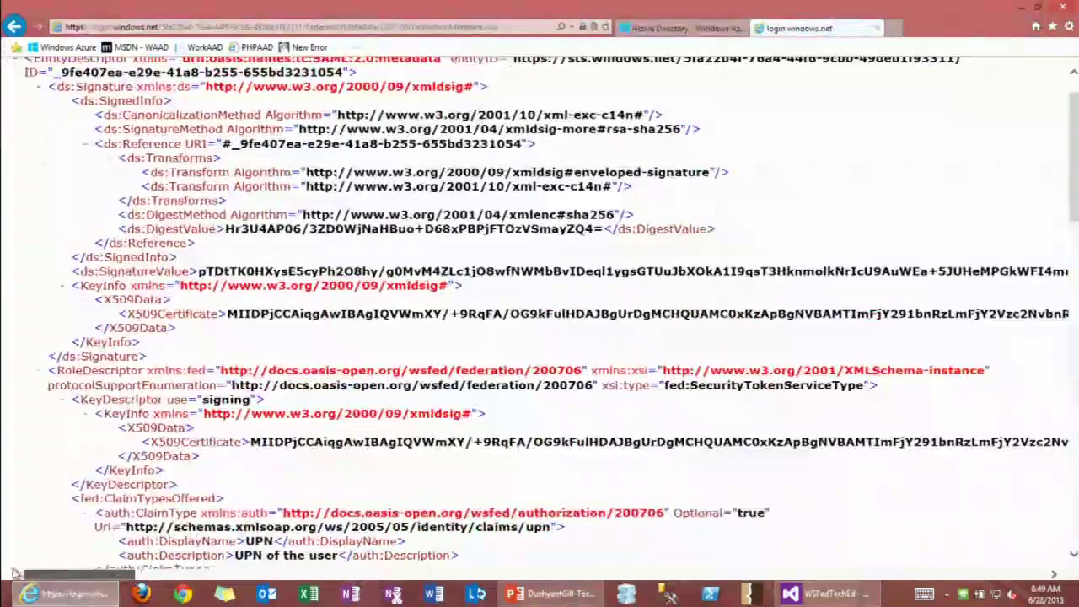
{"action": "scroll", "coordinate": [19, 421], "scroll_direction": "up", "scroll_amount": 1}
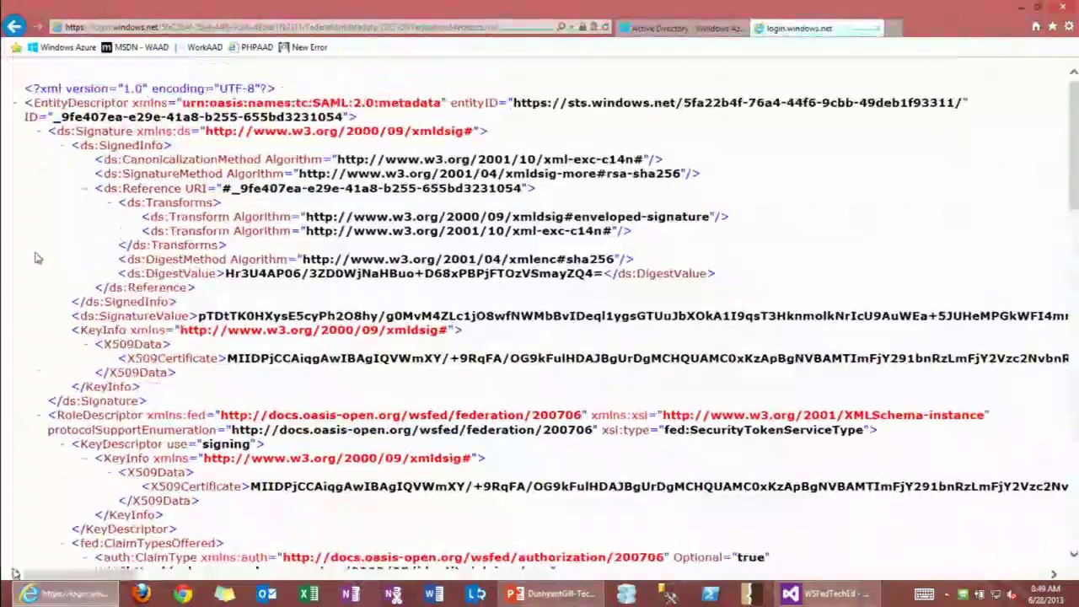
{"action": "left_click", "coordinate": [40, 133]}
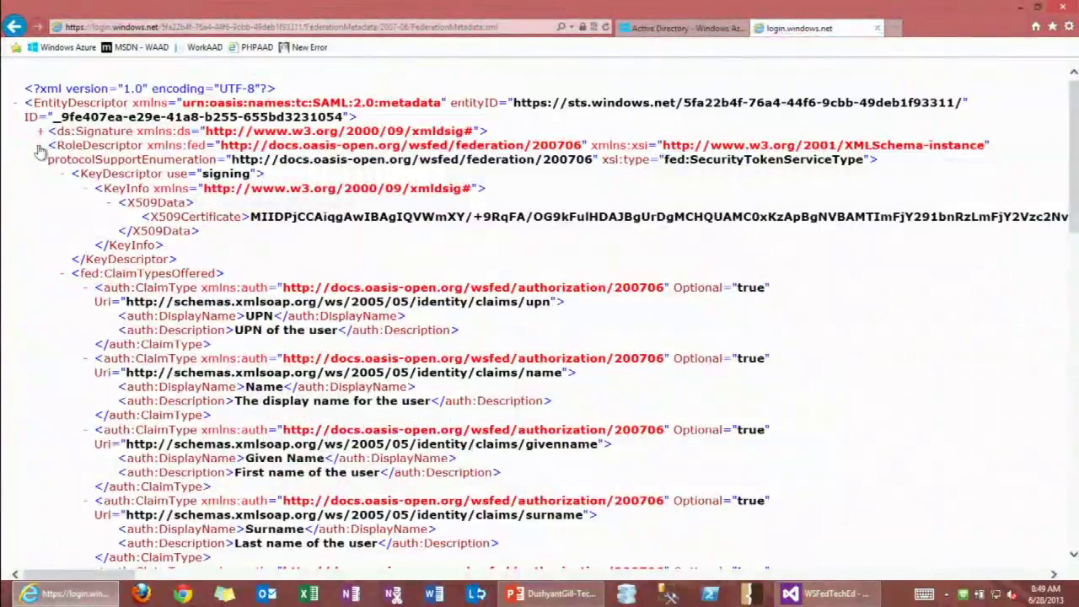
{"action": "left_click", "coordinate": [40, 146]}
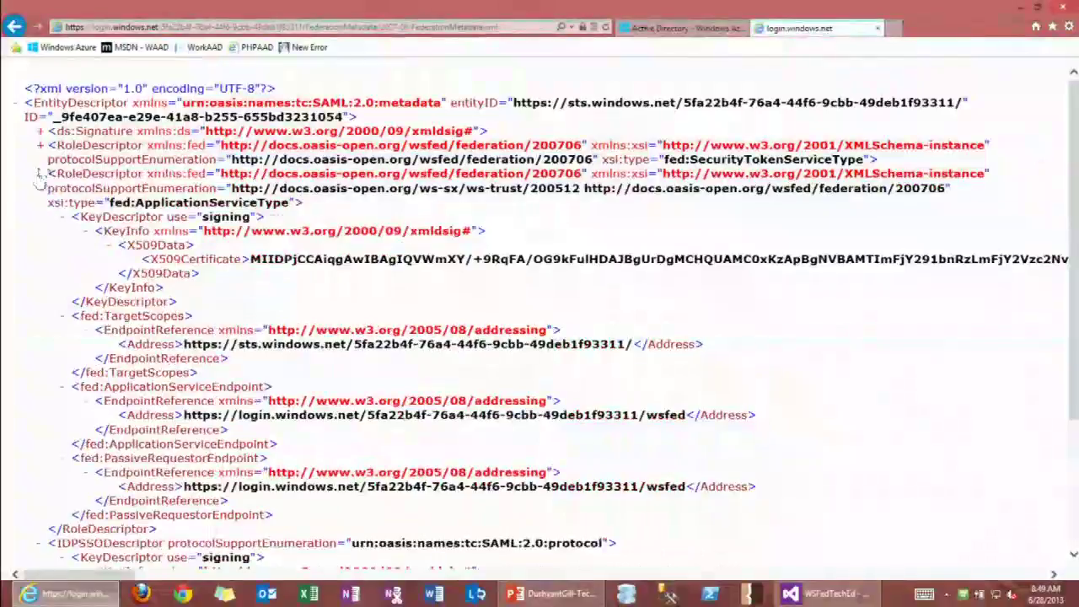
{"action": "left_click", "coordinate": [39, 174]}
Examine the sign-on service endpoints and the X509Certificate signing certificate value.
{"action": "left_click_drag", "start_coordinate": [251, 401], "coordinate": [34, 231]}
{"action": "left_click", "coordinate": [157, 342]}
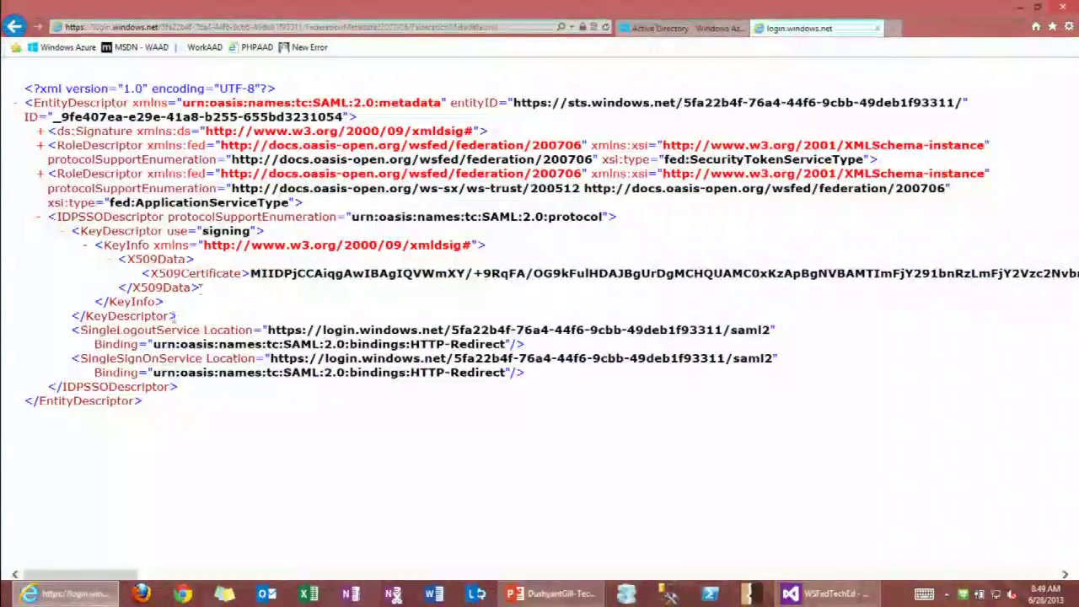
{"action": "left_click_drag", "start_coordinate": [208, 290], "coordinate": [106, 258]}
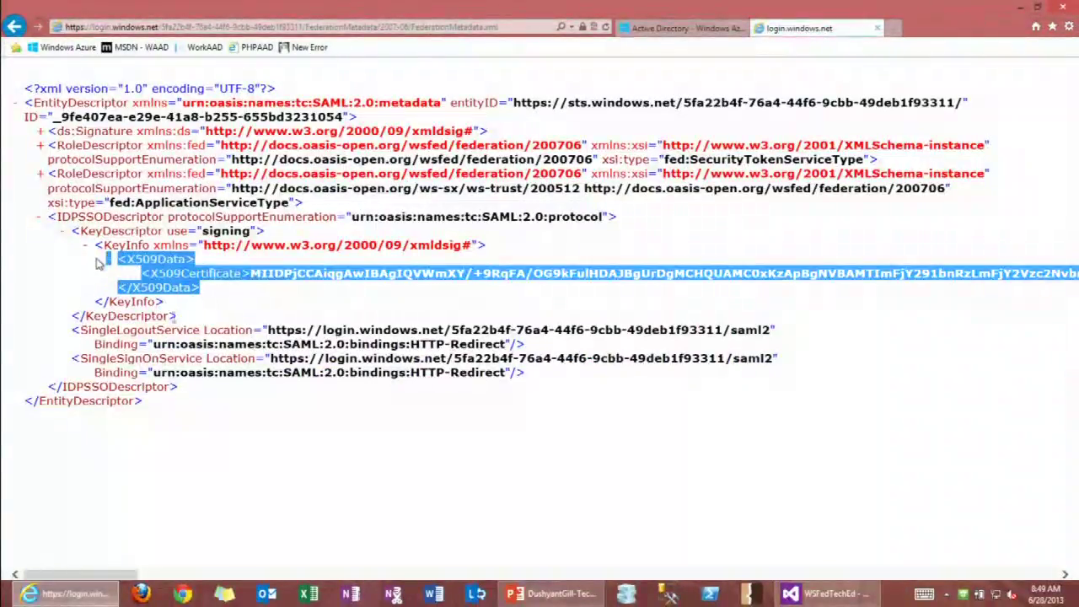
{"action": "triple_click", "coordinate": [291, 277]}
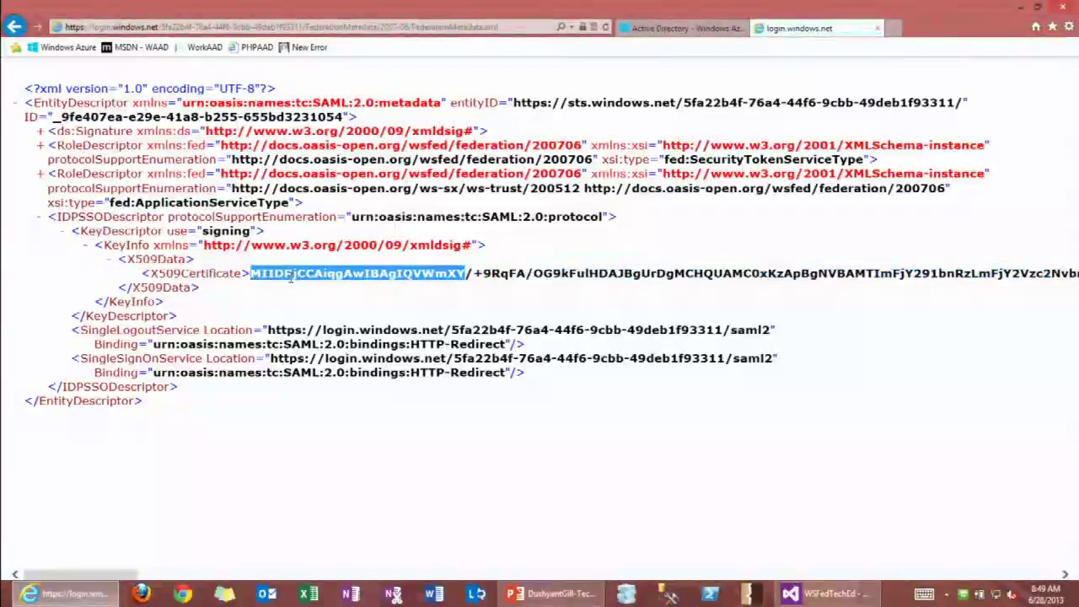
{"action": "left_click", "coordinate": [221, 291]}
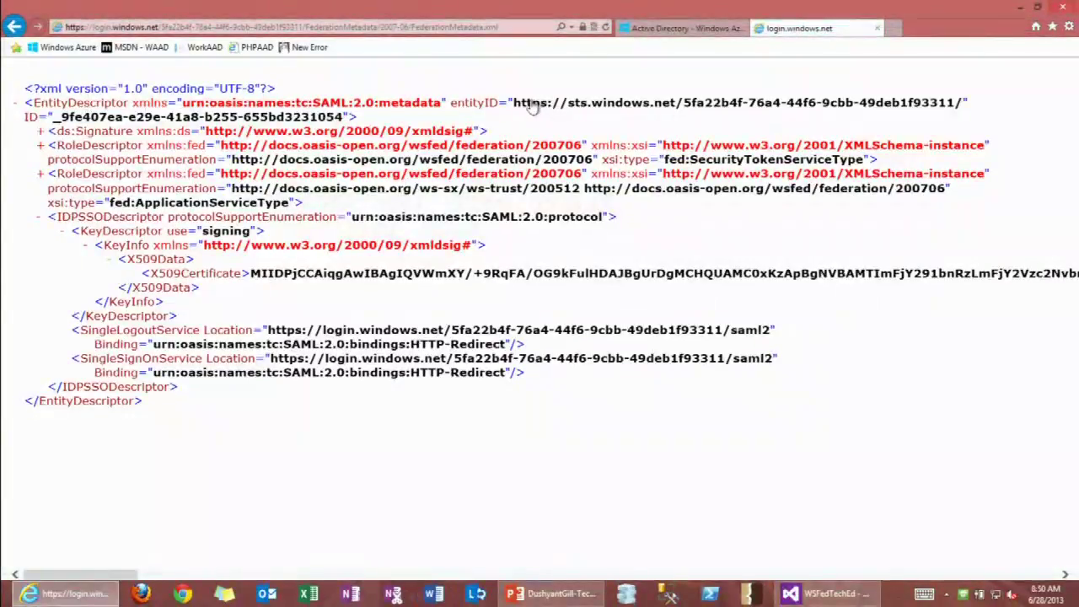
{"action": "left_click_drag", "start_coordinate": [523, 105], "coordinate": [541, 105]}
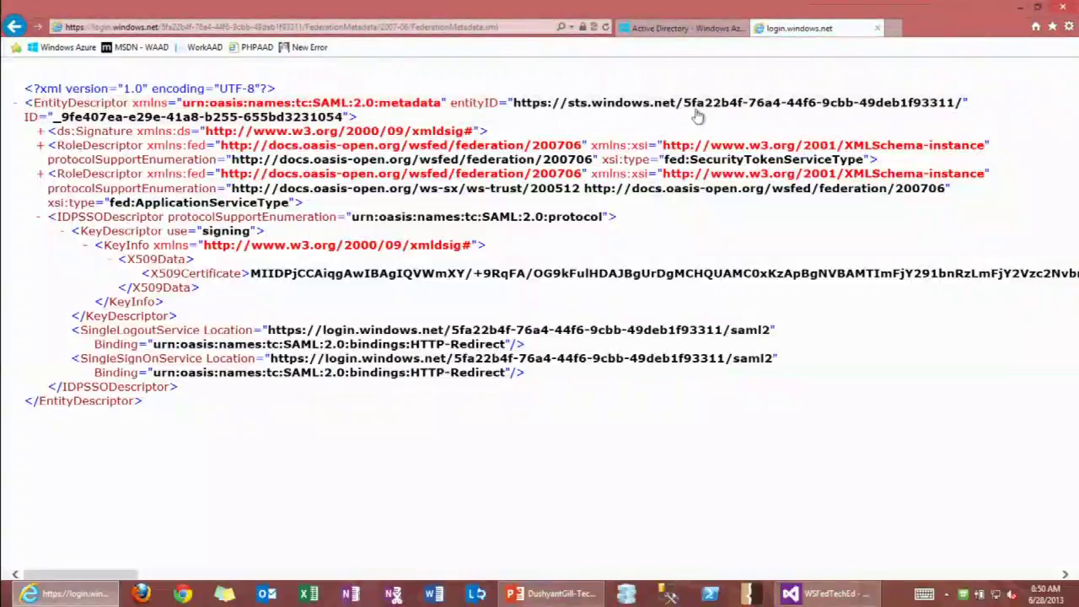
{"action": "left_click_drag", "start_coordinate": [697, 114], "coordinate": [943, 112]}
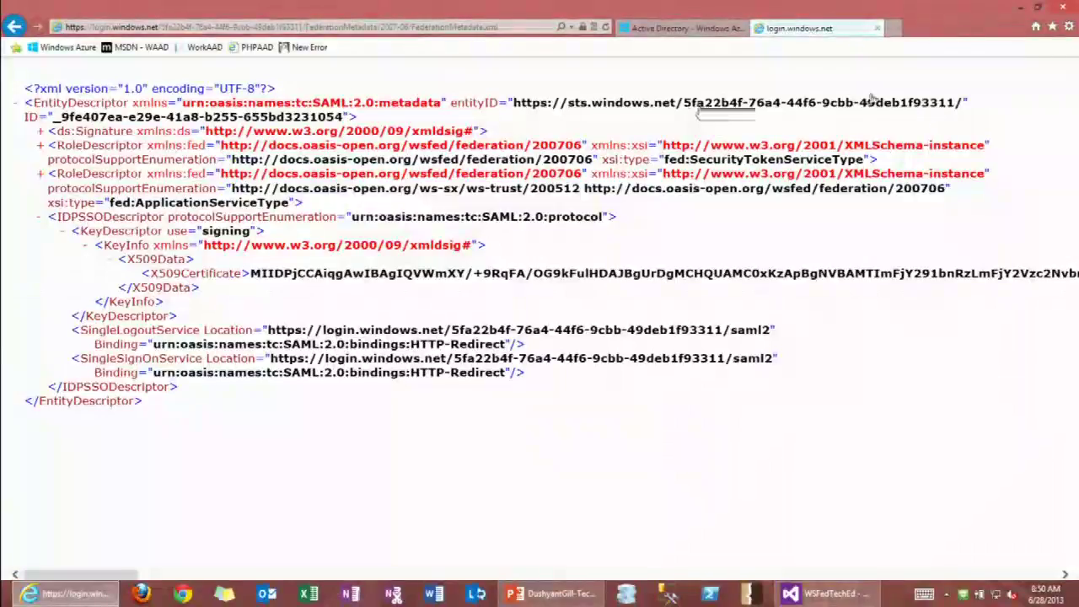
{"action": "left_click", "coordinate": [148, 28]}
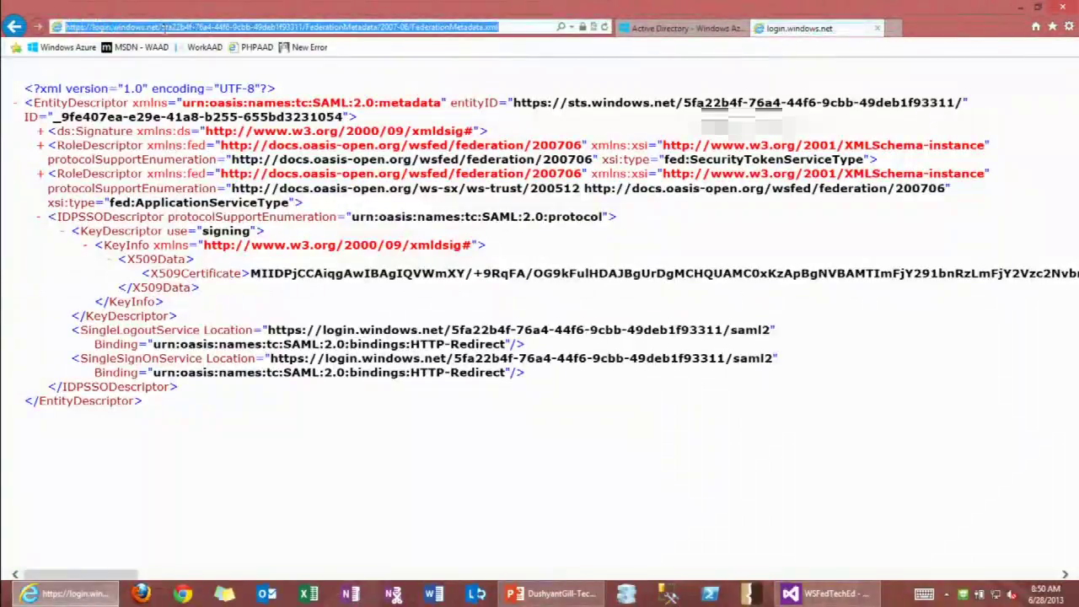
Reload the metadata using the workaad.onmicrosoft.com domain instead of the tenant ID.
{"action": "left_click", "coordinate": [164, 27]}
{"action": "left_click_drag", "start_coordinate": [192, 27], "coordinate": [304, 27]}
{"action": "key", "text": "BackSpace"}
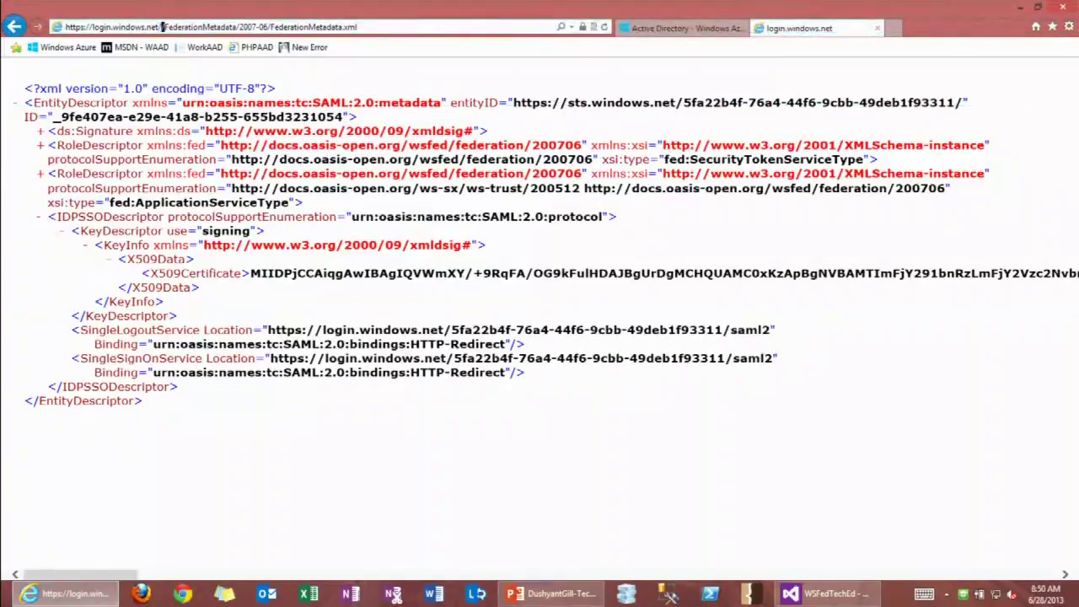
{"action": "type", "text": "workaad.onmicrosoft.com"}
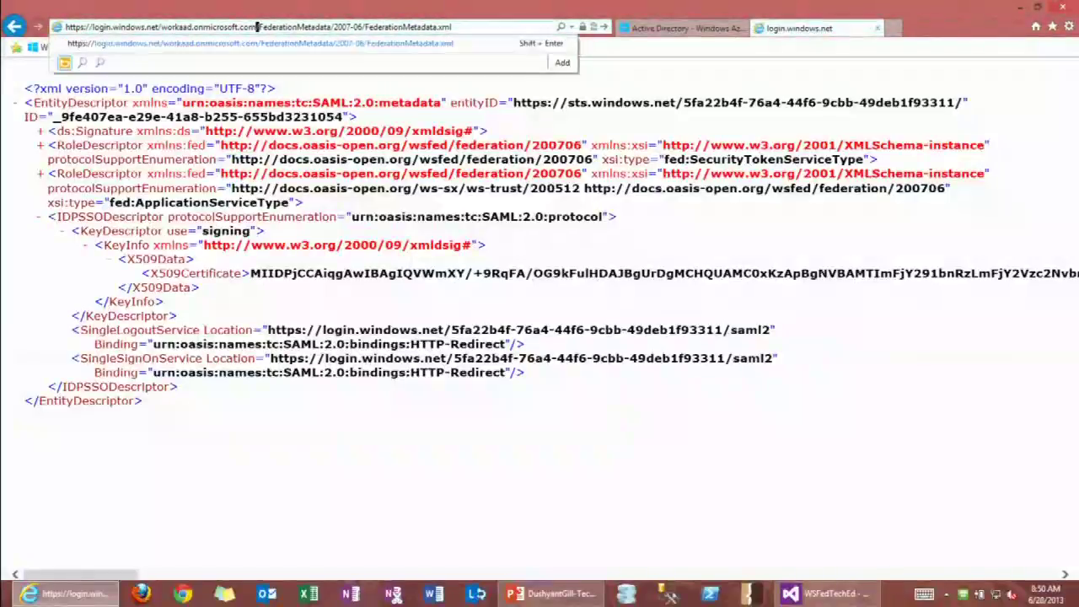
{"action": "key", "text": "Return"}
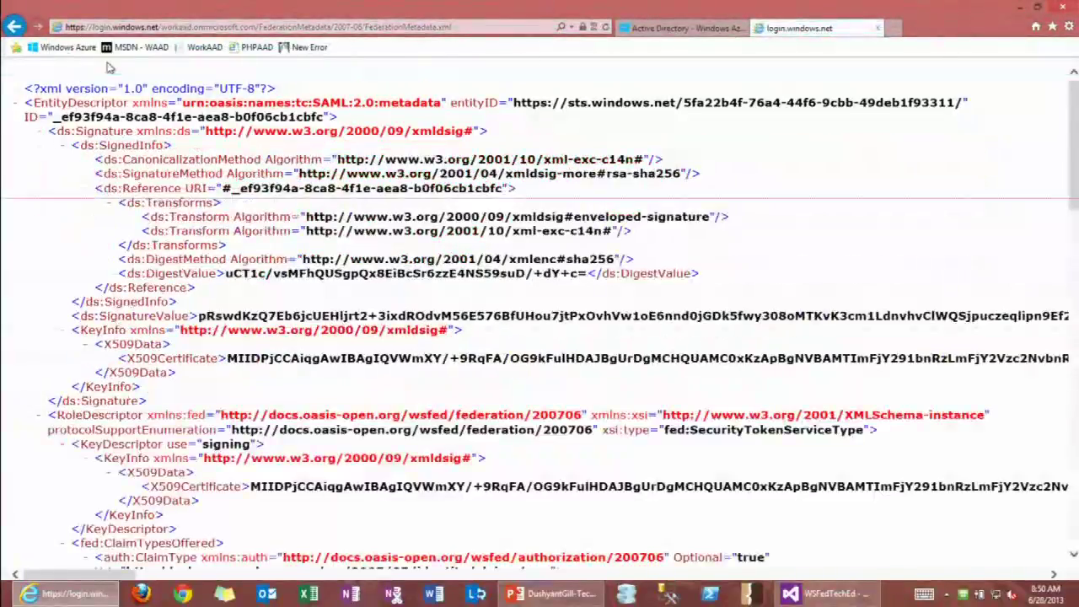
{"action": "left_click", "coordinate": [39, 131]}
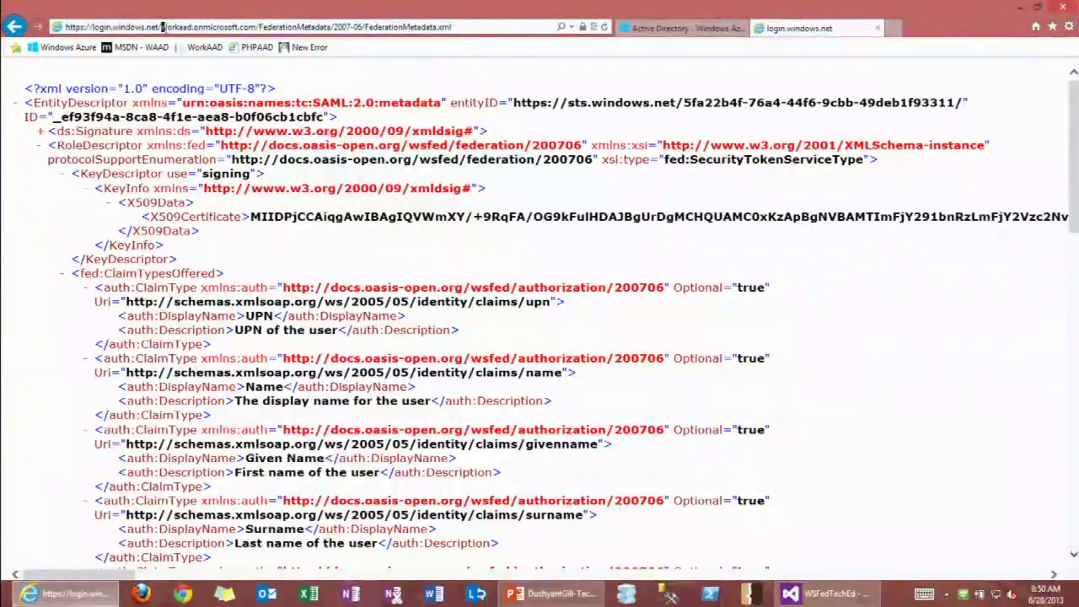
Edit the tenant domain in the metadata address and re-collapse the Signature and RoleDescriptor elements.
{"action": "left_click_drag", "start_coordinate": [225, 27], "coordinate": [257, 27]}
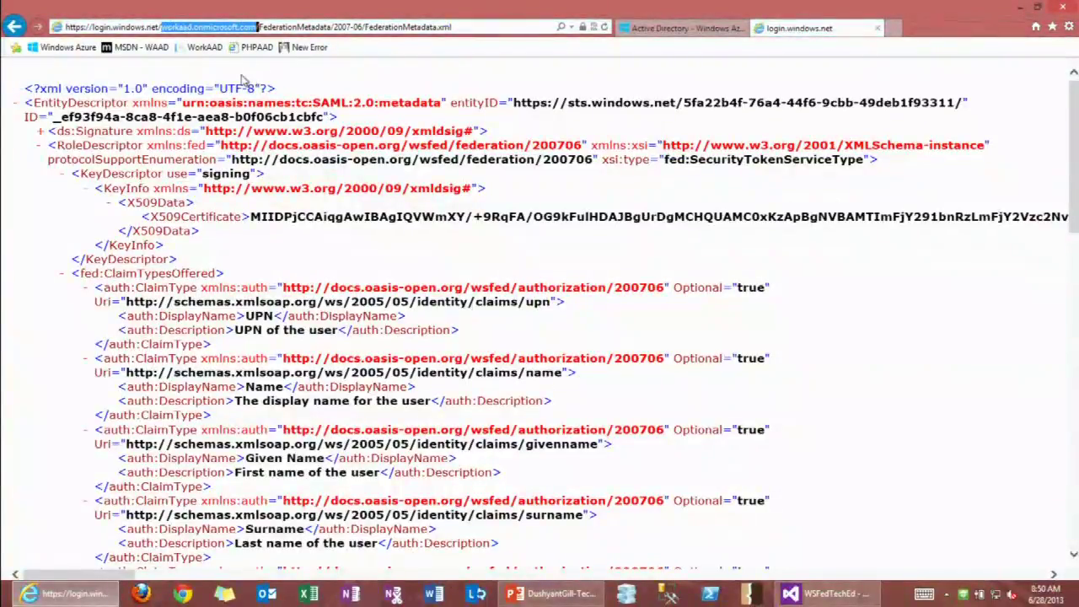
{"action": "left_click", "coordinate": [238, 37]}
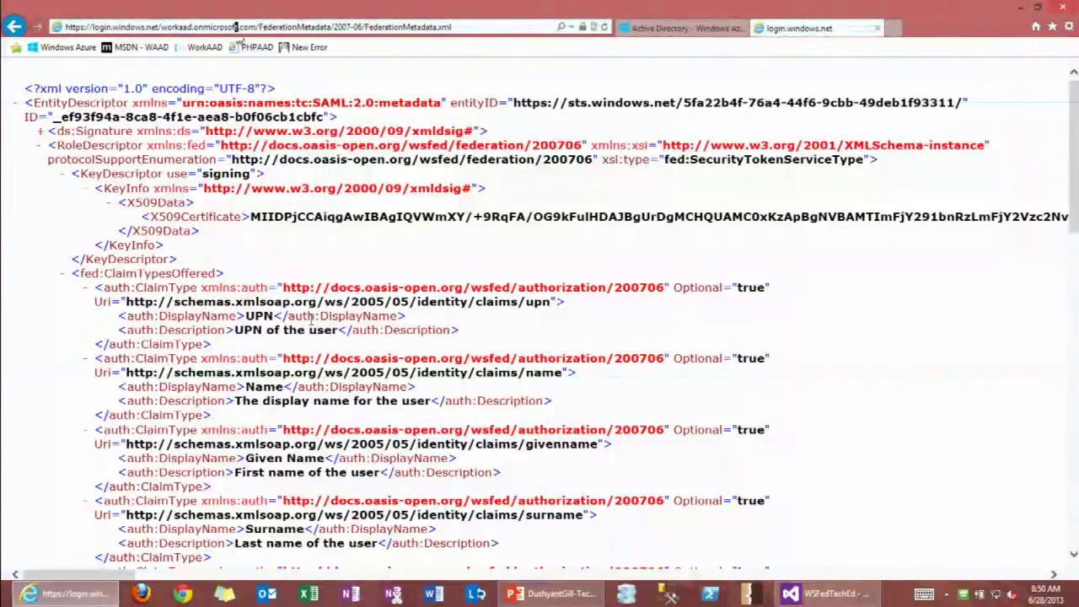
{"action": "left_click", "coordinate": [226, 27]}
{"action": "key", "text": "BackSpace"}
{"action": "key", "text": "BackSpace"}
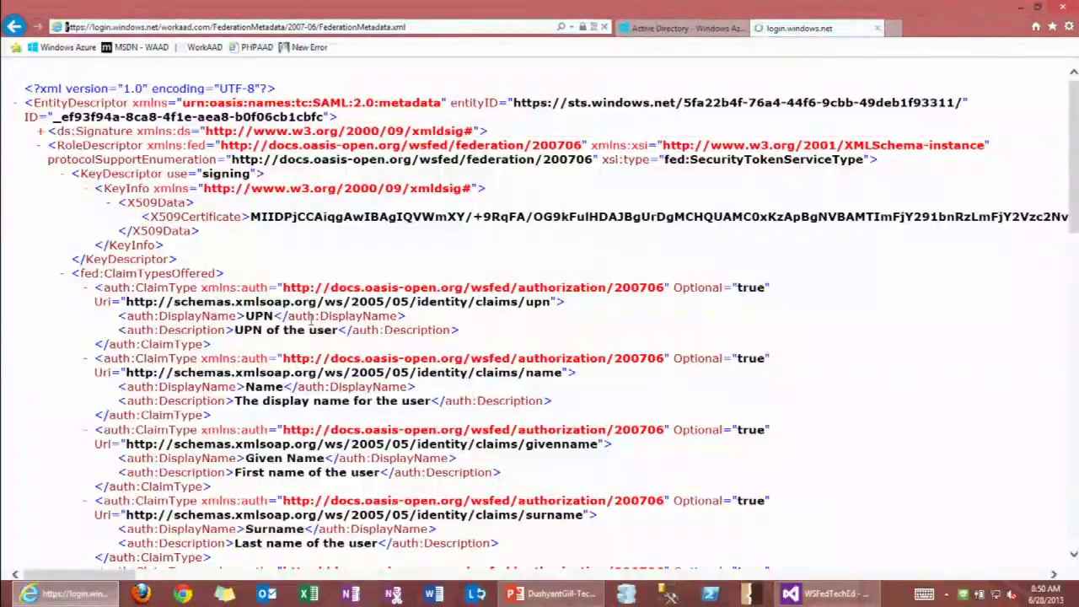
{"action": "left_click", "coordinate": [39, 132]}
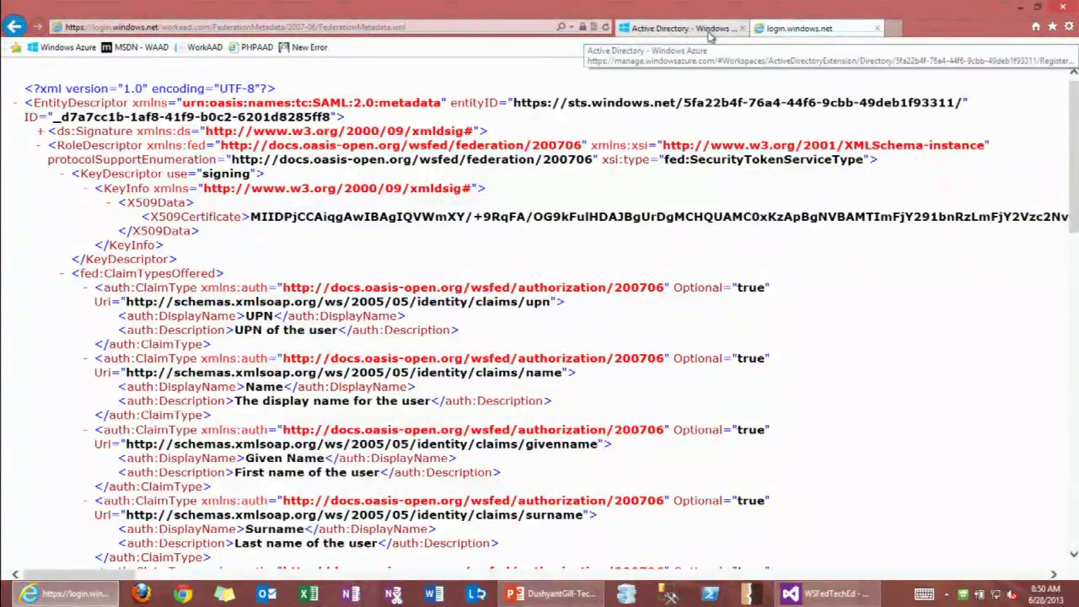
{"action": "left_click", "coordinate": [39, 146]}
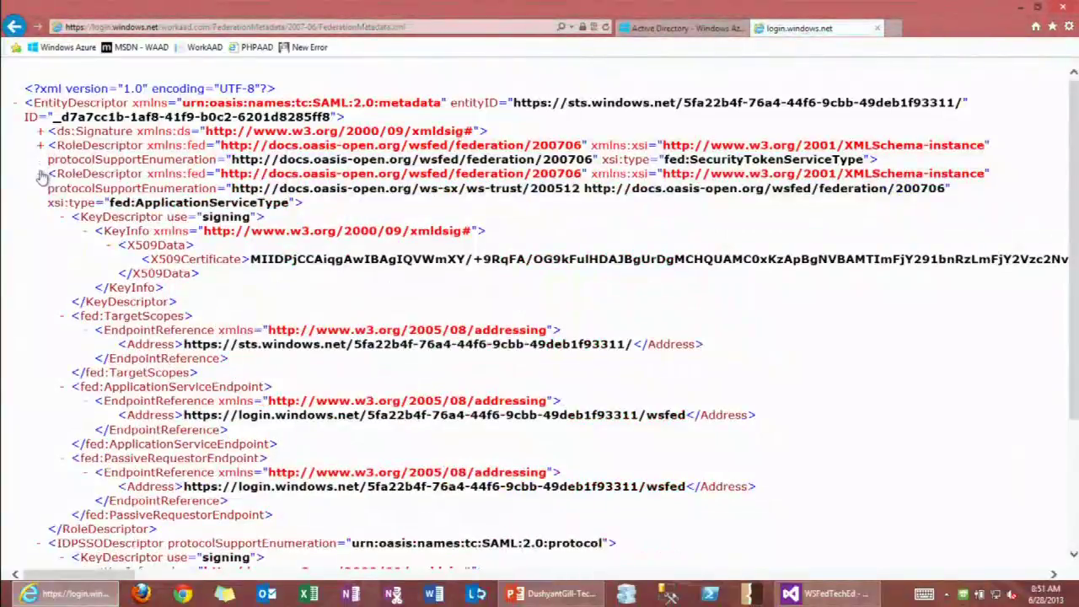
{"action": "left_click", "coordinate": [40, 174]}
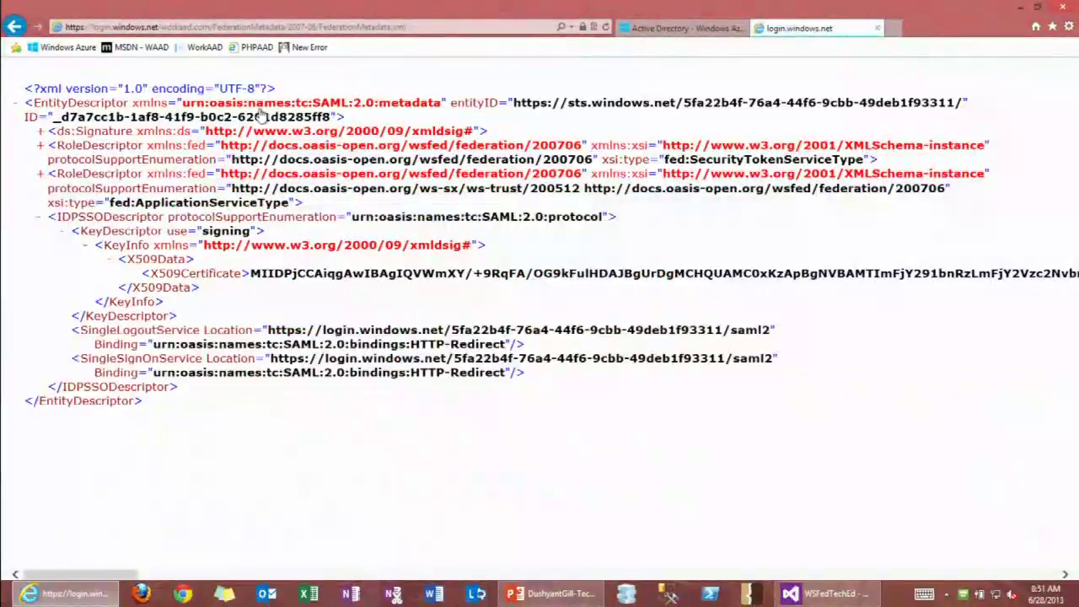
Copy the federation metadata document URL from the Azure AD app page and minimize the browser.
{"action": "left_click", "coordinate": [684, 27]}
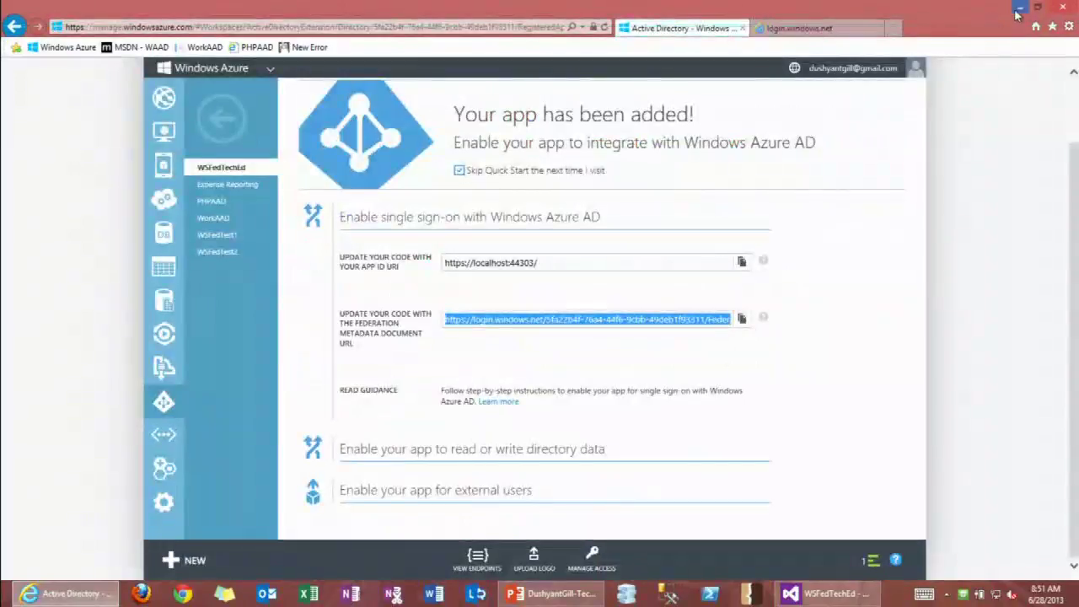
{"action": "right_click", "coordinate": [560, 325]}
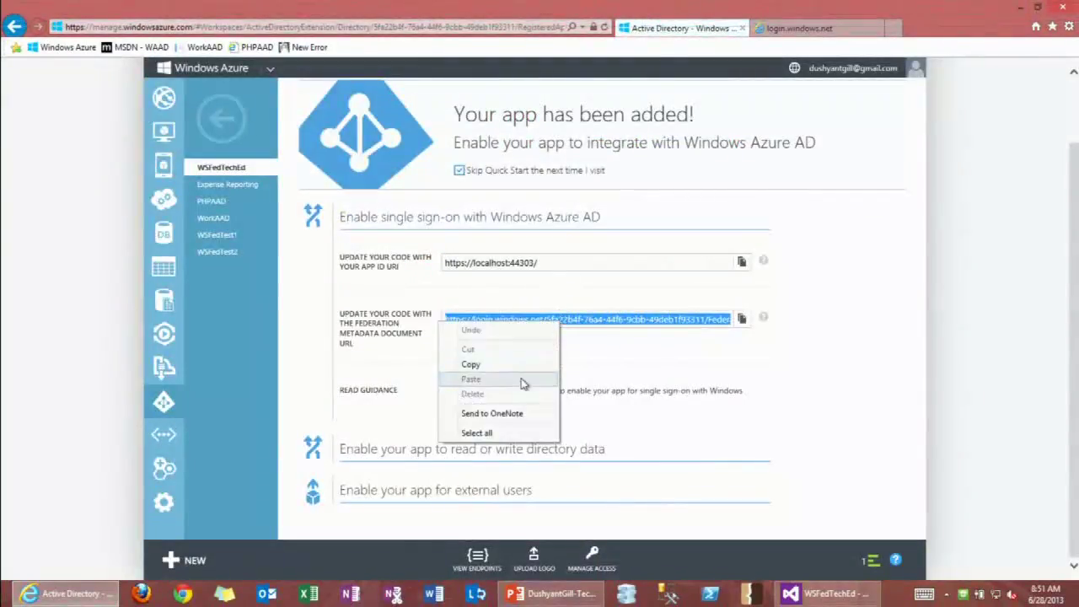
{"action": "left_click", "coordinate": [498, 364]}
{"action": "left_click", "coordinate": [1022, 7]}
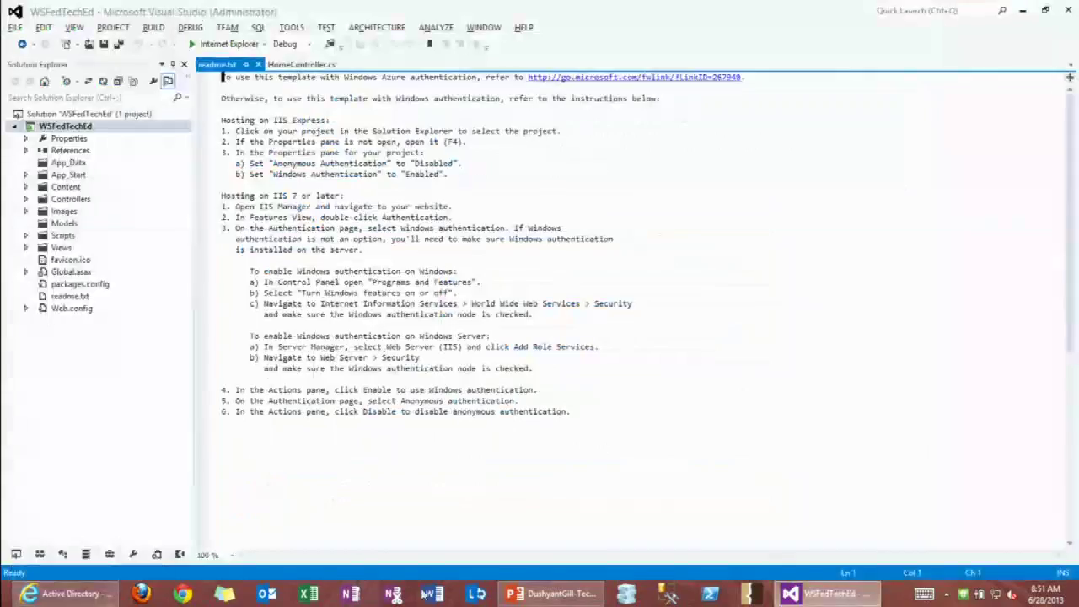
Apply Identity and Access with a business identity provider using the pasted Azure AD metadata URL.
{"action": "right_click", "coordinate": [50, 126]}
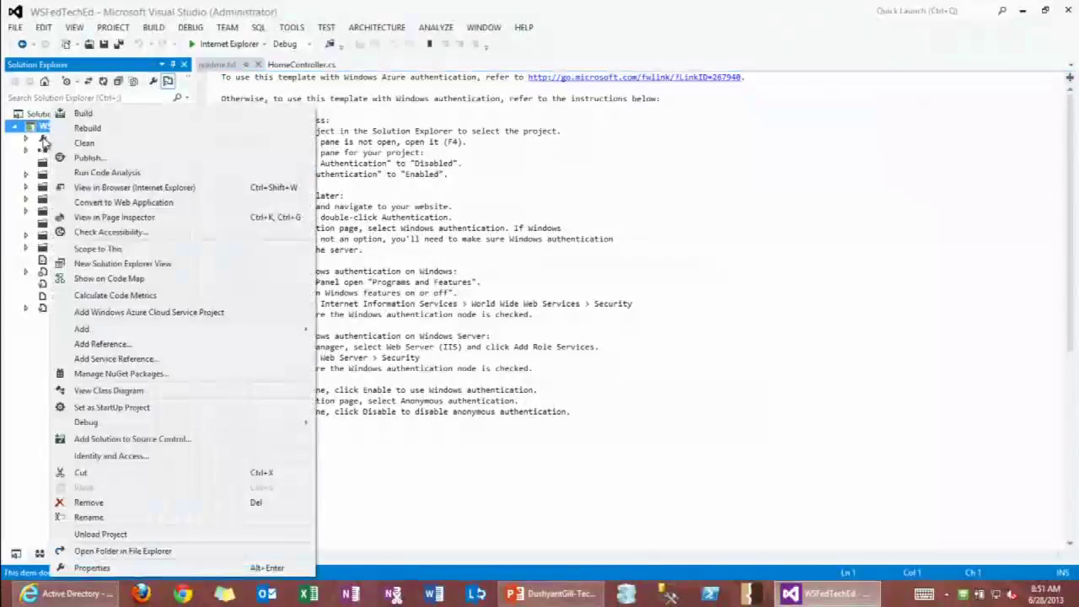
{"action": "left_click", "coordinate": [122, 463]}
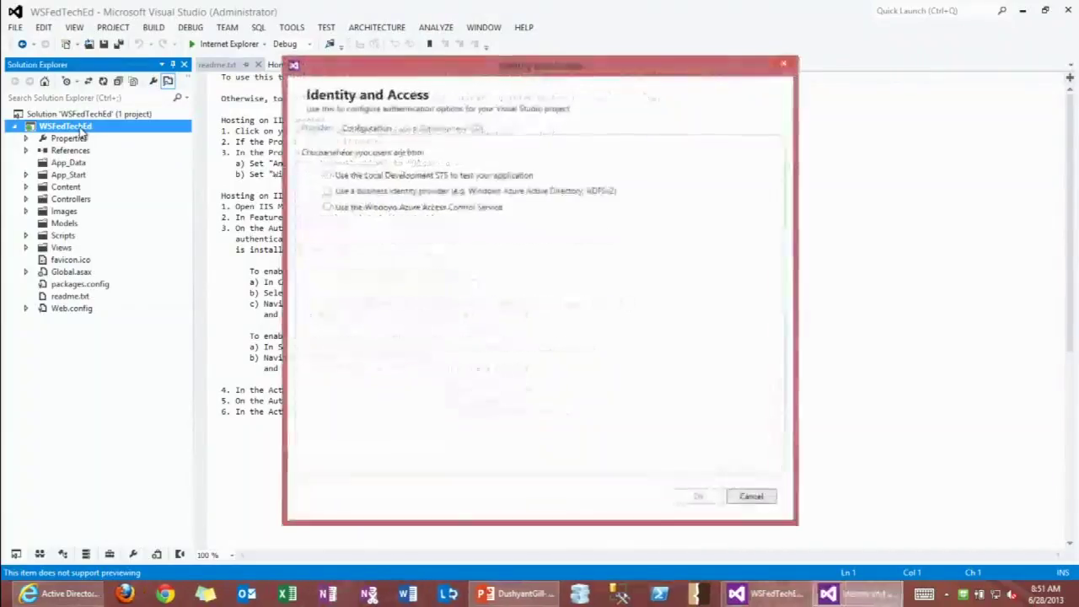
{"action": "left_click", "coordinate": [338, 192]}
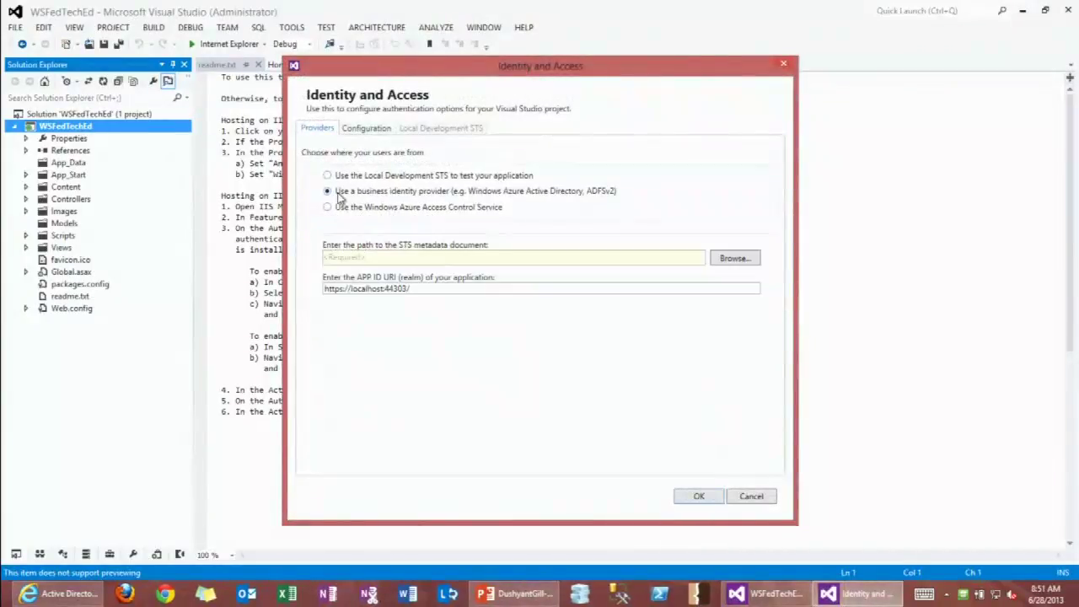
{"action": "left_click", "coordinate": [401, 262]}
{"action": "key", "text": "ctrl+v"}
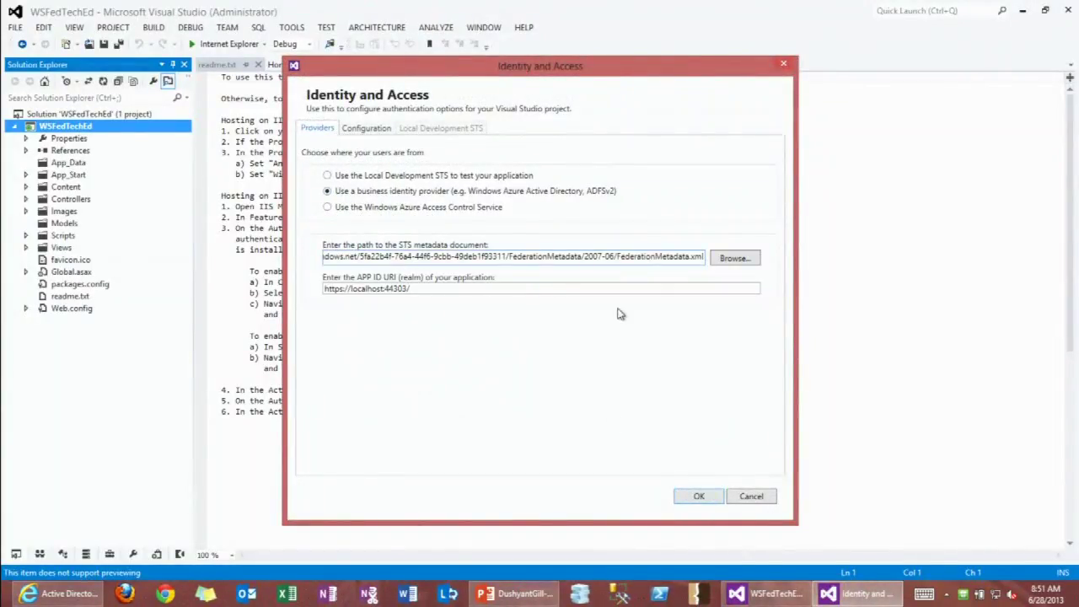
{"action": "left_click_drag", "start_coordinate": [516, 257], "coordinate": [276, 264]}
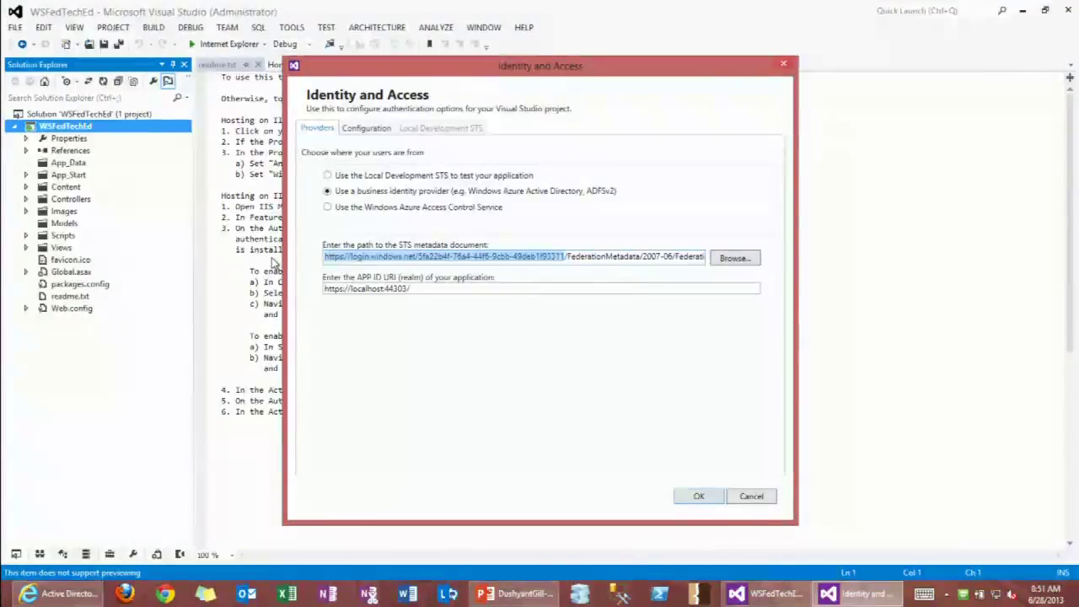
{"action": "left_click", "coordinate": [352, 257]}
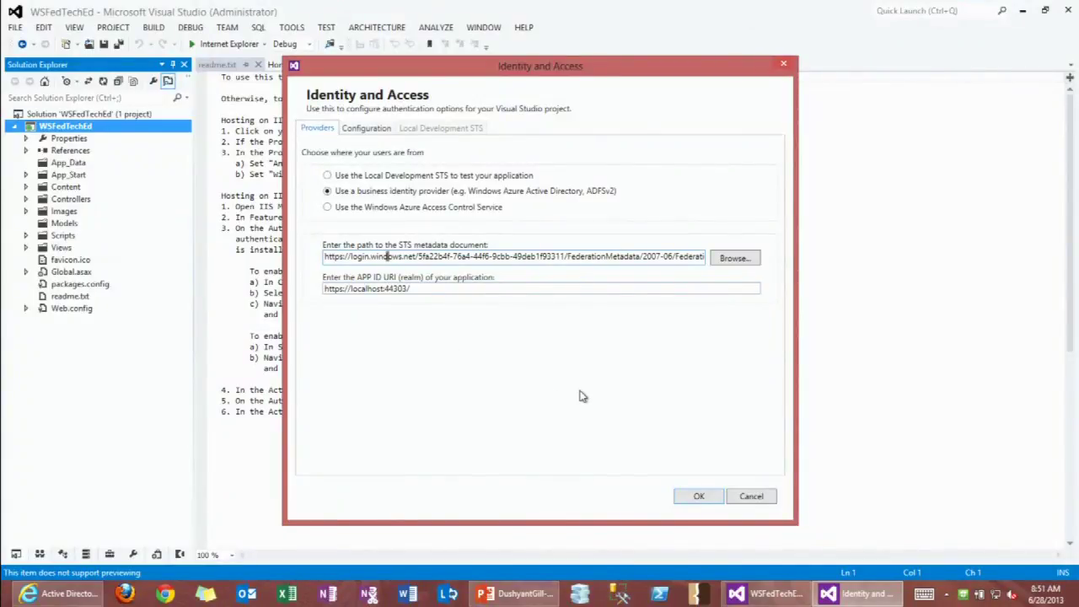
{"action": "left_click", "coordinate": [698, 497]}
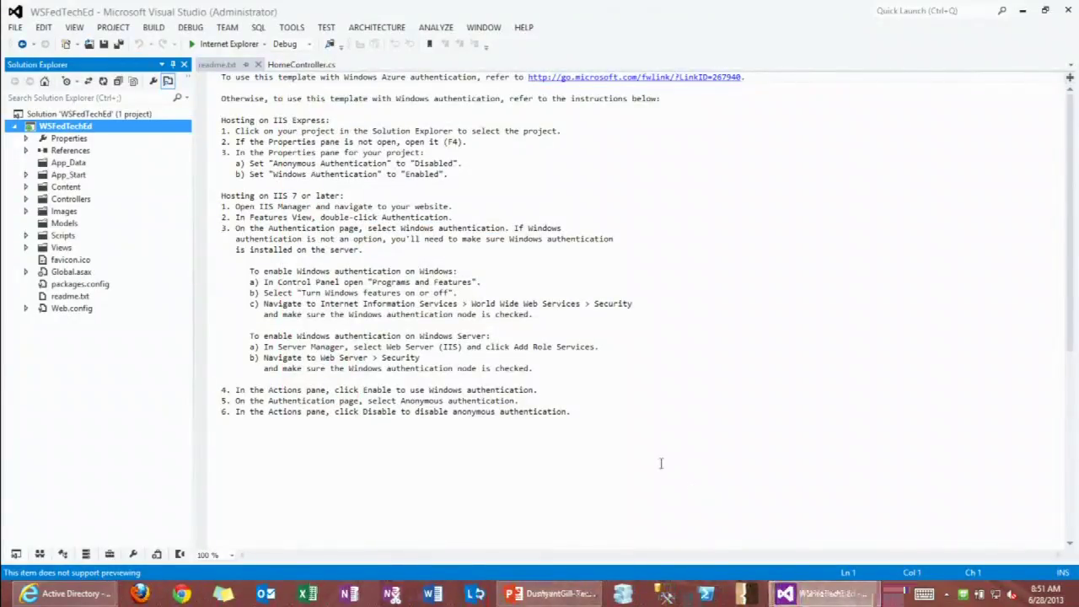
Scroll through the federation settings in Web.config, then run WSFedTechEd in Internet Explorer.
{"action": "double_click", "coordinate": [70, 308]}
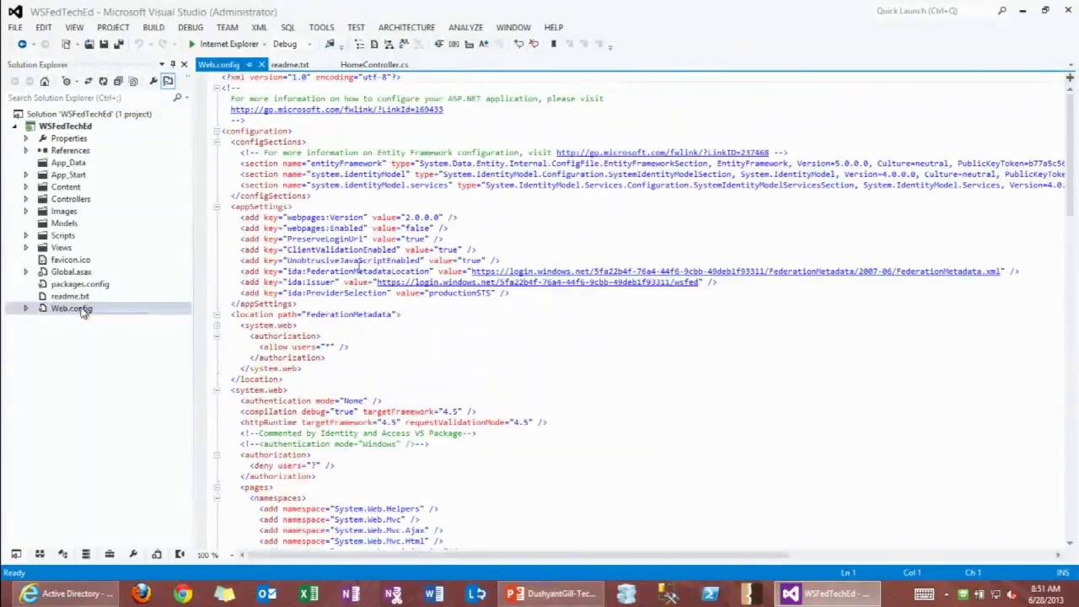
{"action": "scroll", "coordinate": [359, 270], "scroll_direction": "down", "scroll_amount": 3}
{"action": "scroll", "coordinate": [359, 269], "scroll_direction": "down", "scroll_amount": 6}
{"action": "scroll", "coordinate": [365, 268], "scroll_direction": "down", "scroll_amount": 4}
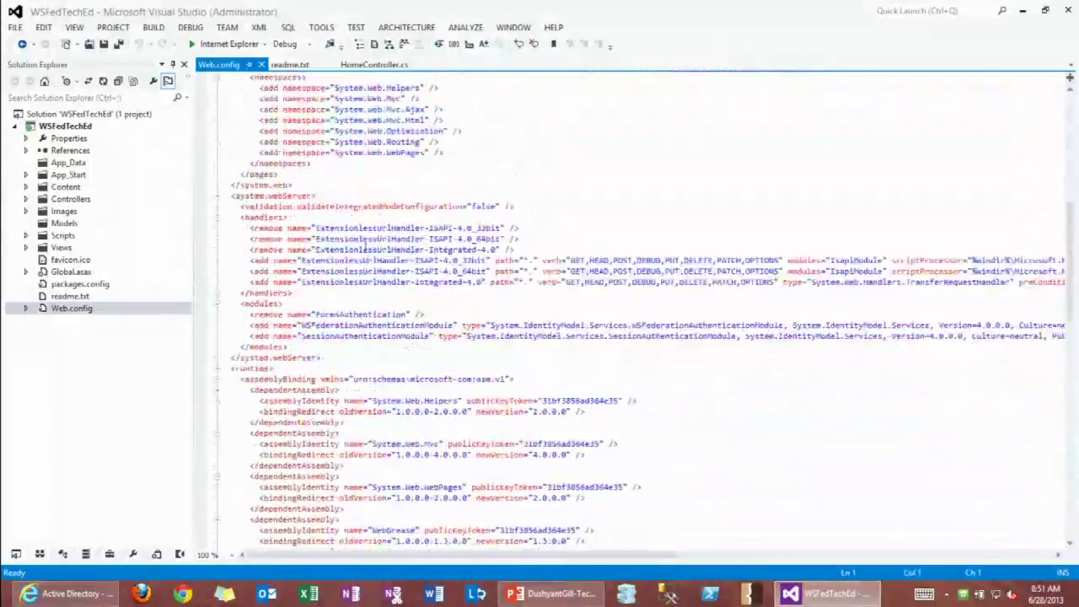
{"action": "left_click", "coordinate": [193, 44]}
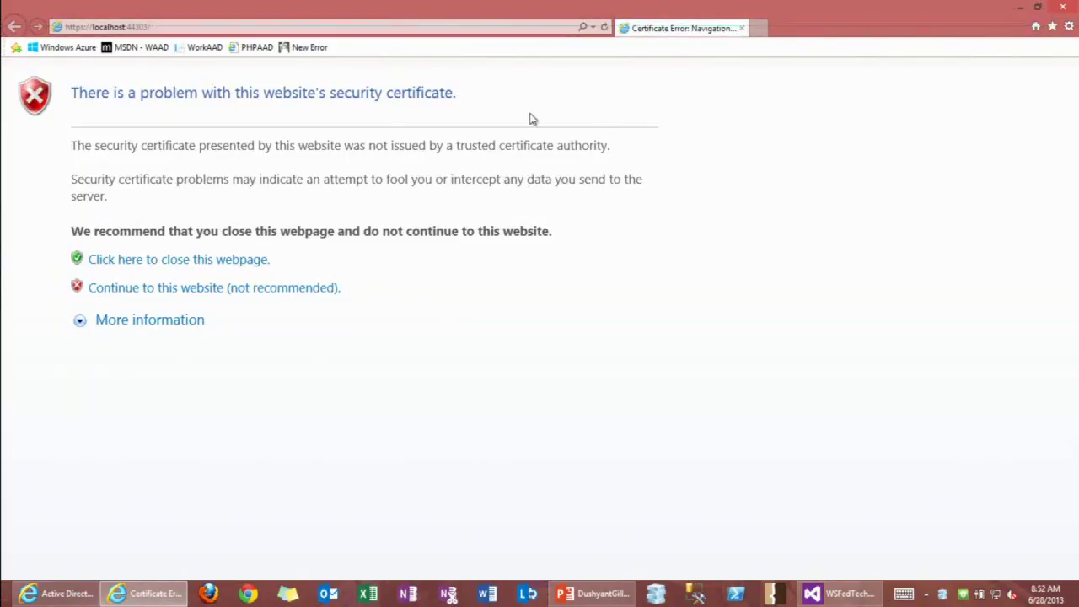
Continue past the localhost certificate warning to reach the organizational sign-in page.
{"action": "left_click", "coordinate": [240, 288]}
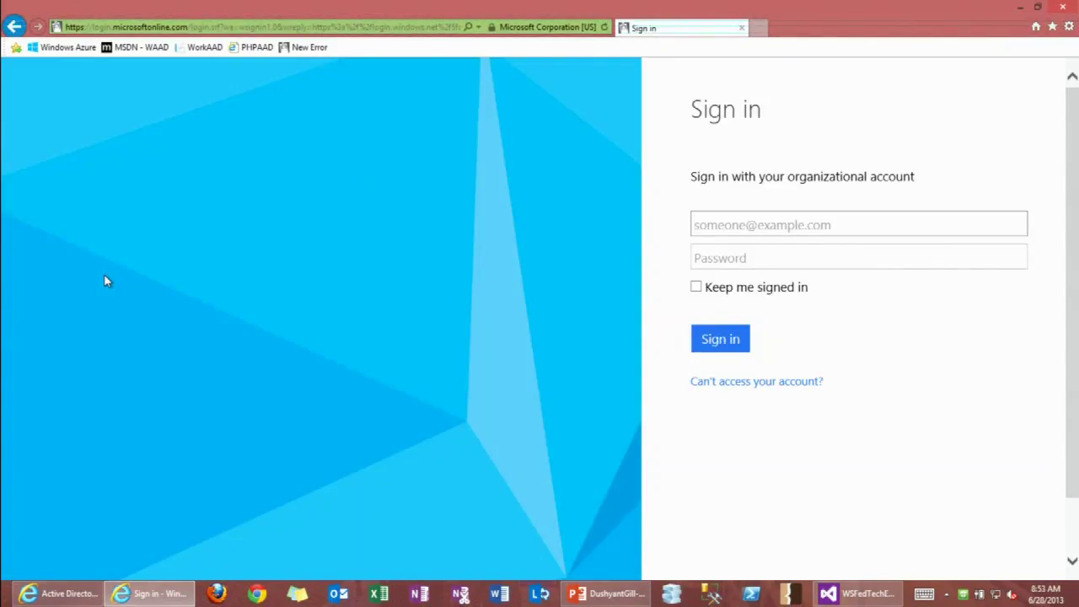
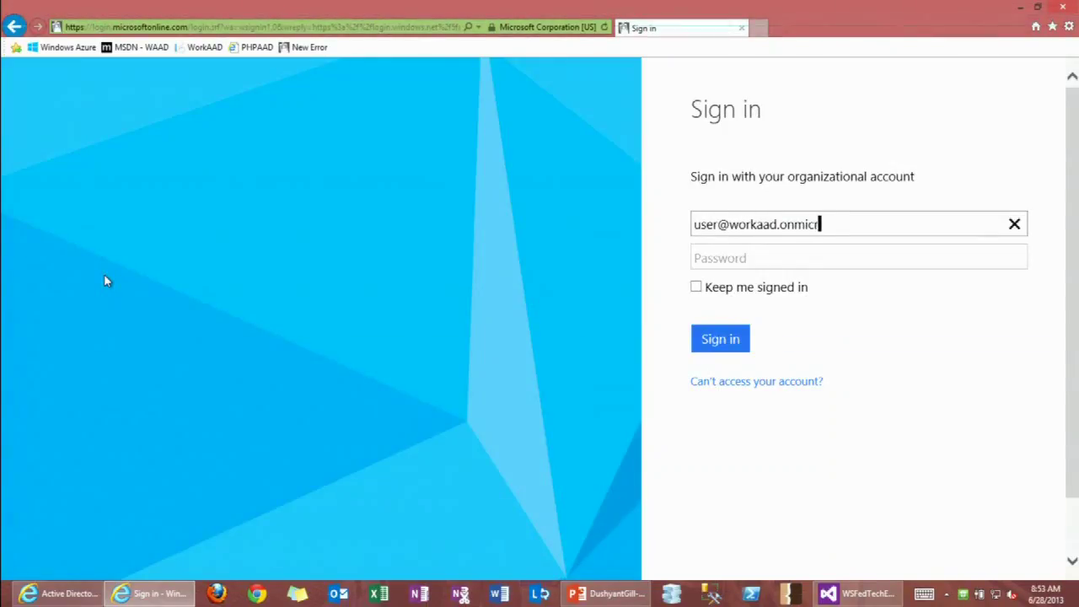
Sign in with the organizational e-mail and password, then advance to the 'Demo Scenario: Web Single Sign-On' slide.
{"action": "key", "text": "Tab"}
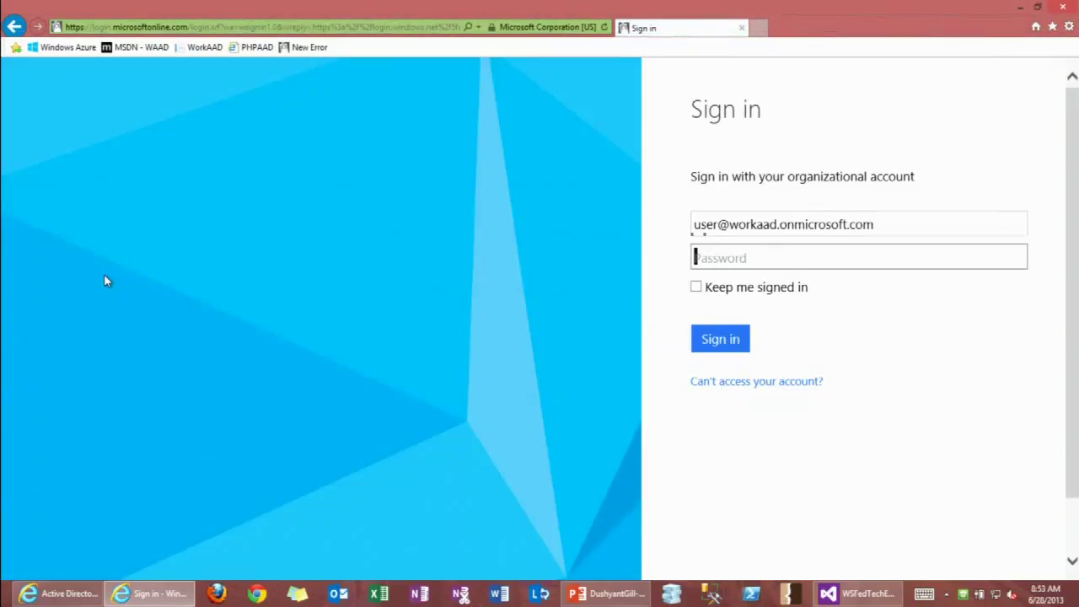
{"action": "type", "text": "********"}
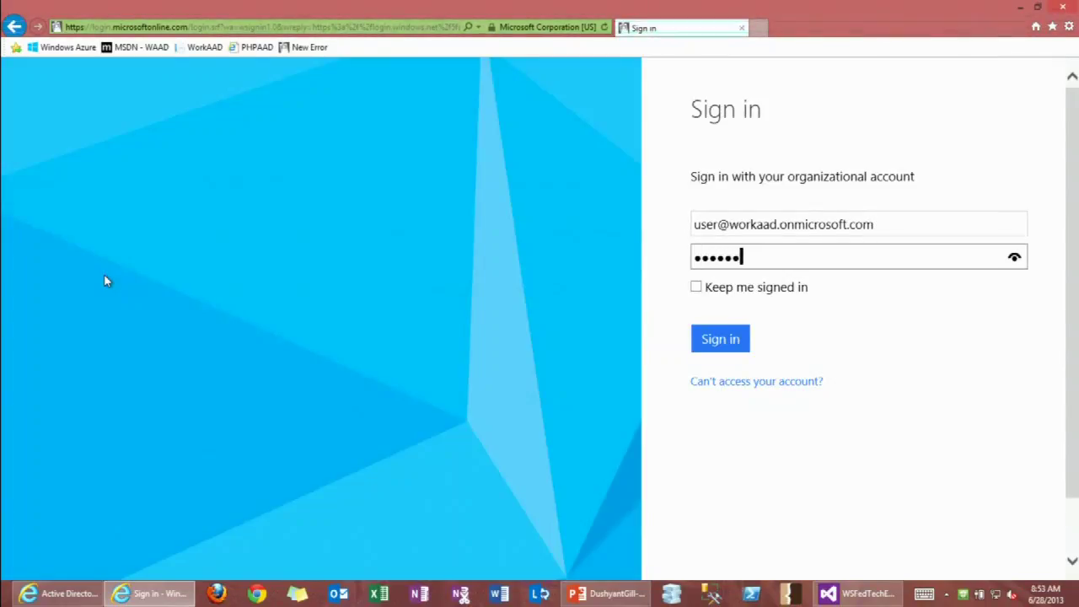
{"action": "key", "text": "Return"}
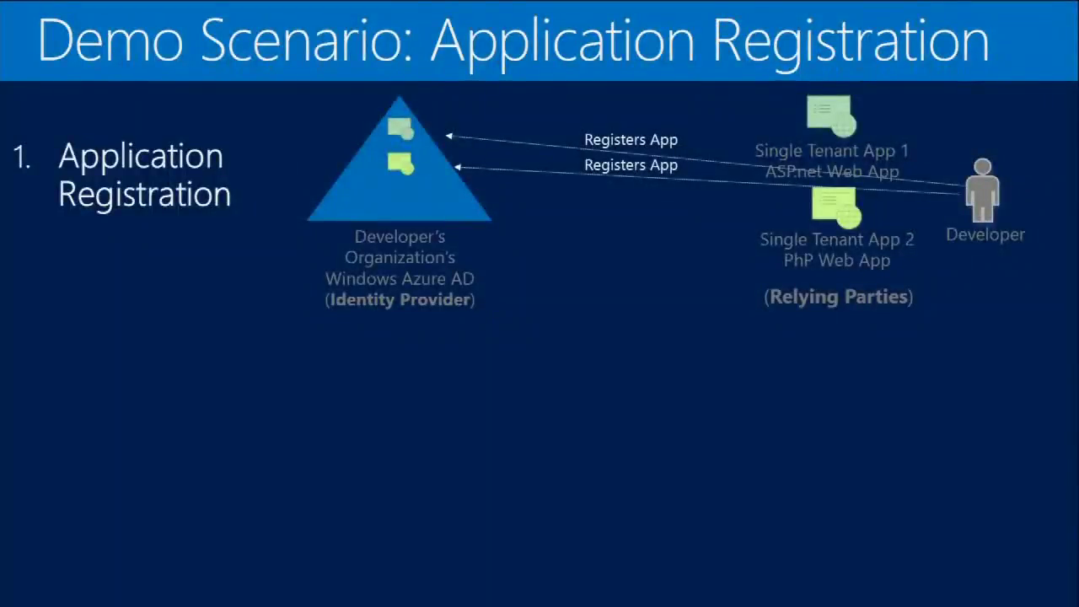
{"action": "key", "text": "Right"}
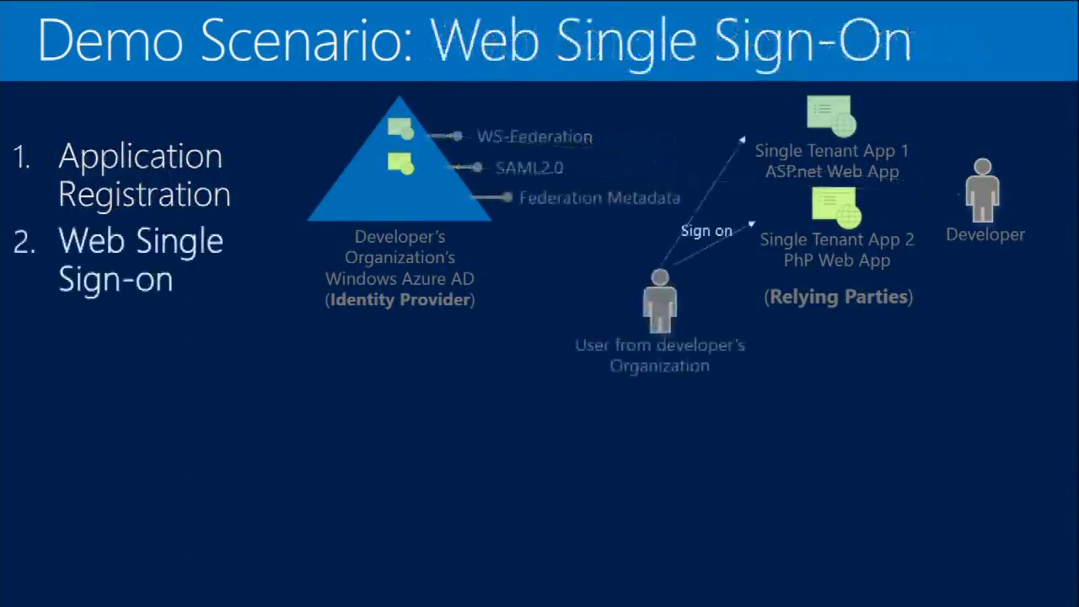
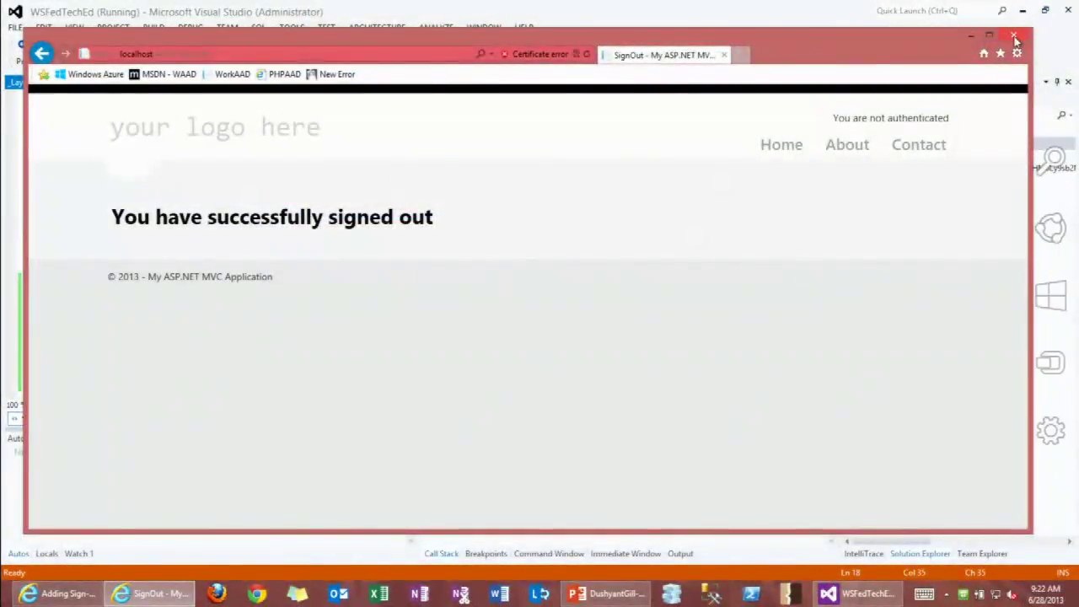
Close the signed-out test browser window and return to the Azure Active Directory page.
{"action": "left_click", "coordinate": [1015, 39]}
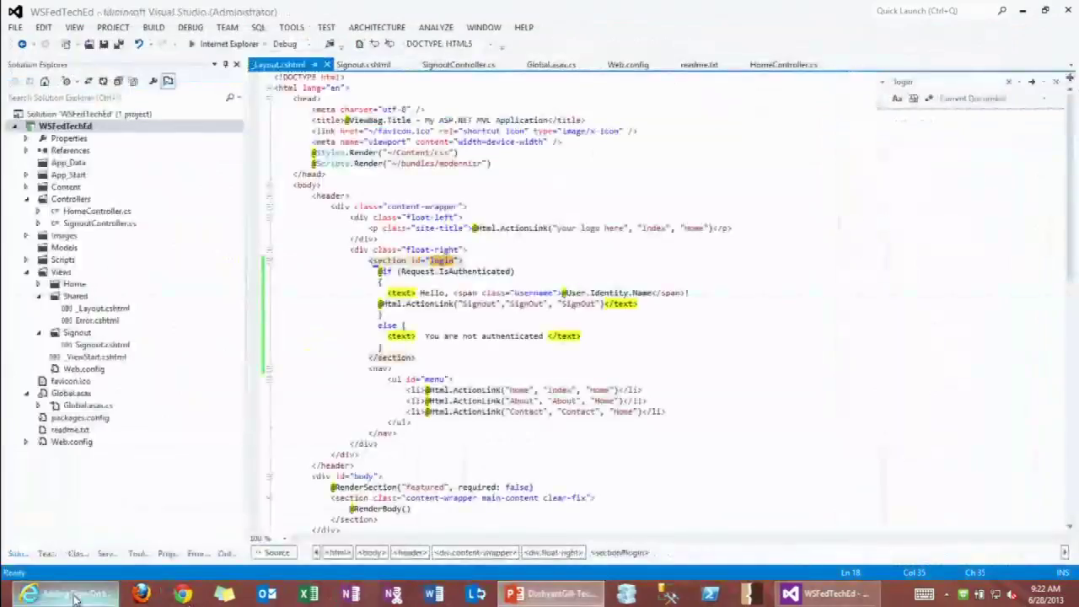
{"action": "left_click", "coordinate": [63, 593]}
{"action": "left_click", "coordinate": [666, 28]}
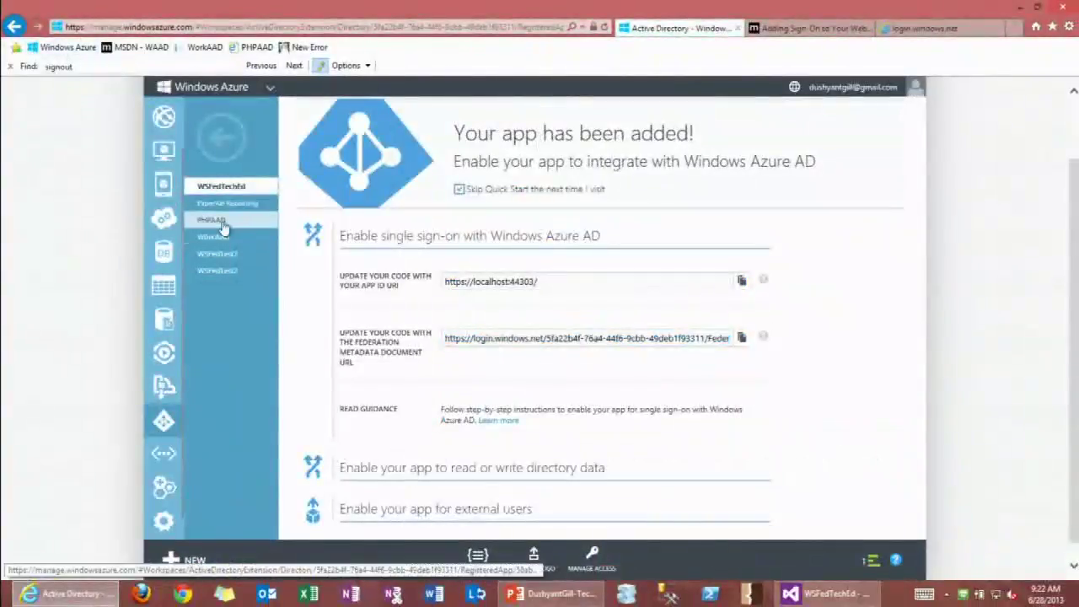
Open WSFedTechEd's configure page and view the help text for External Access.
{"action": "scroll", "coordinate": [327, 287], "scroll_direction": "down", "scroll_amount": 1}
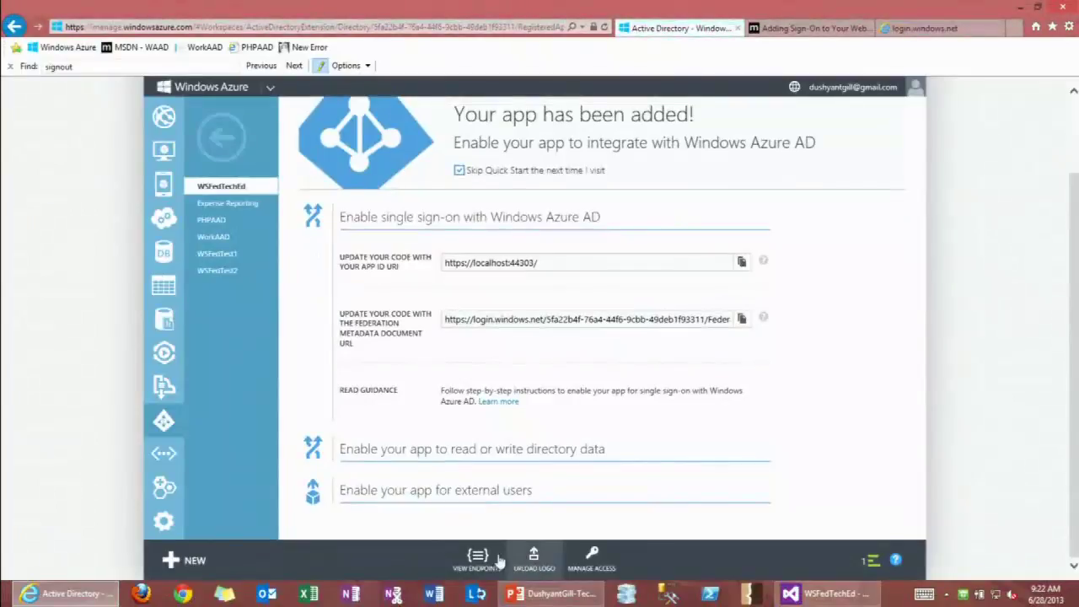
{"action": "left_click", "coordinate": [347, 161]}
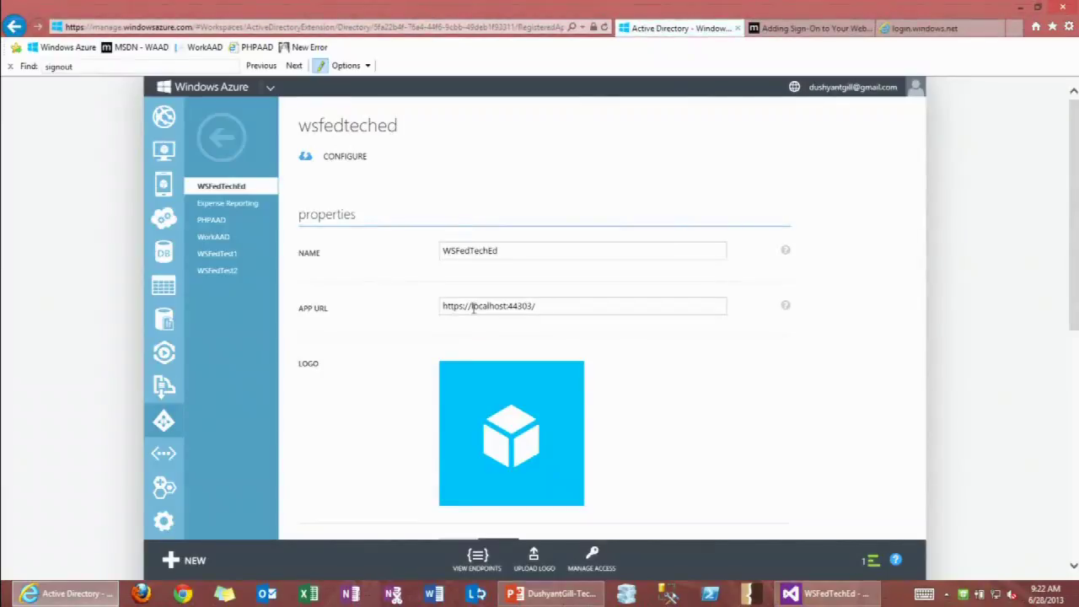
{"action": "scroll", "coordinate": [486, 414], "scroll_direction": "down", "scroll_amount": 3}
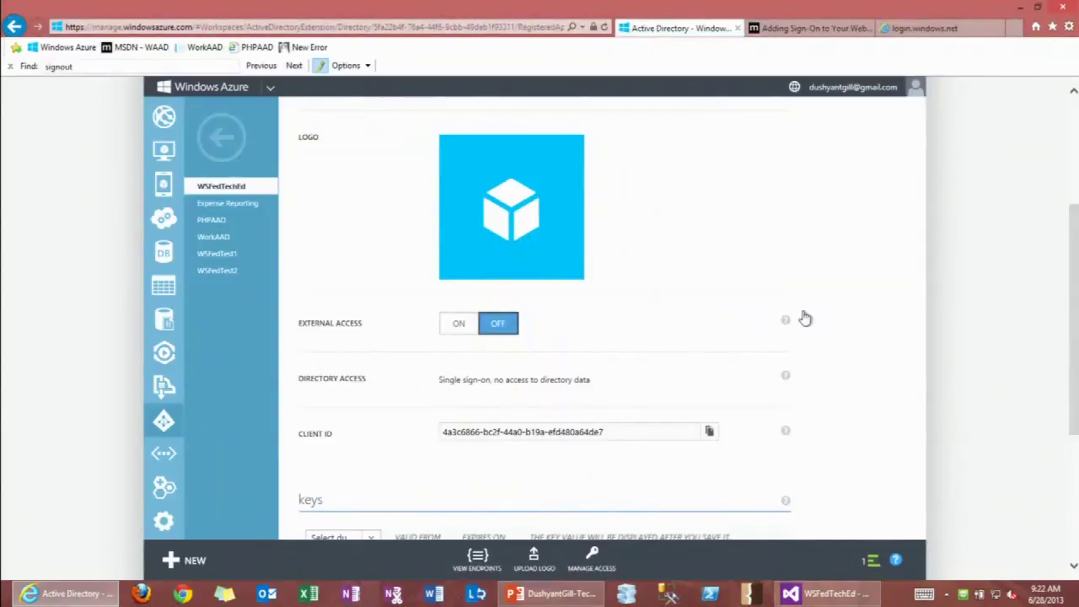
{"action": "mouse_move", "coordinate": [785, 323]}
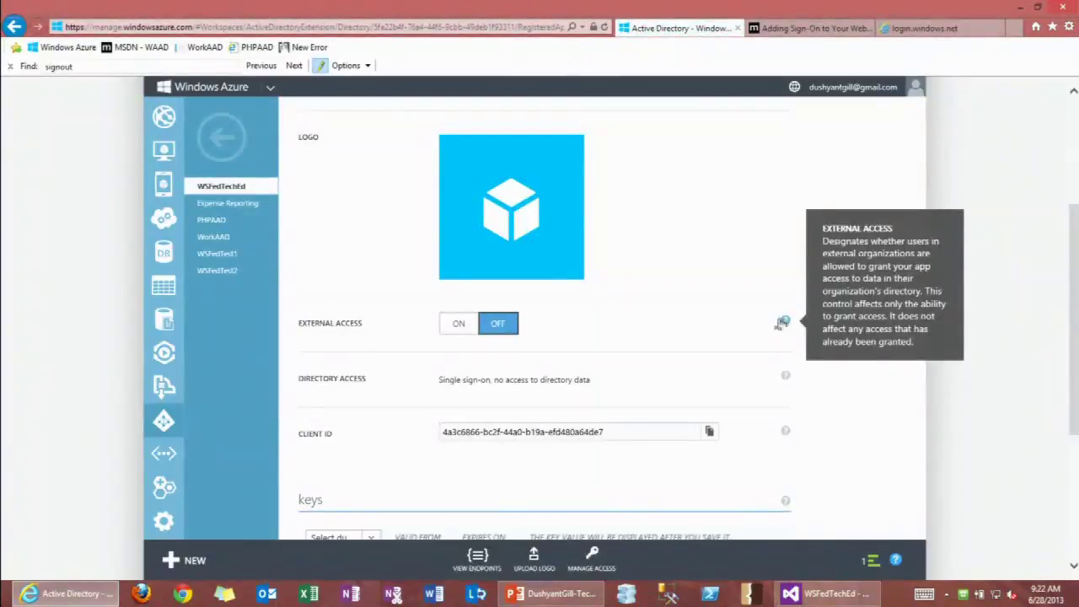
Turn External Access ON, save, and highlight the App ID URI verified-domain error.
{"action": "left_click", "coordinate": [456, 328]}
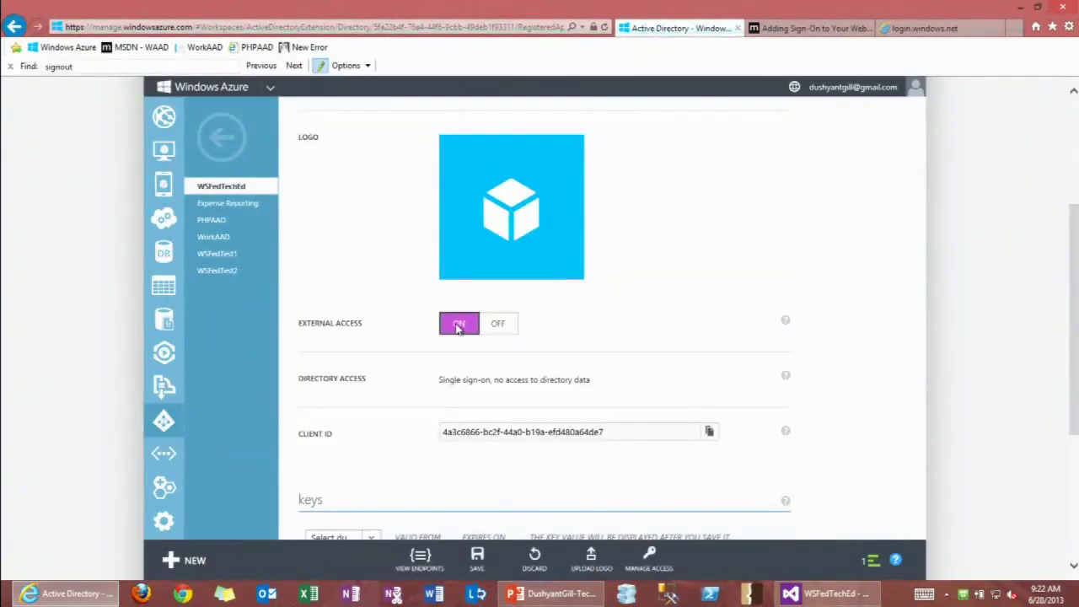
{"action": "left_click", "coordinate": [479, 559]}
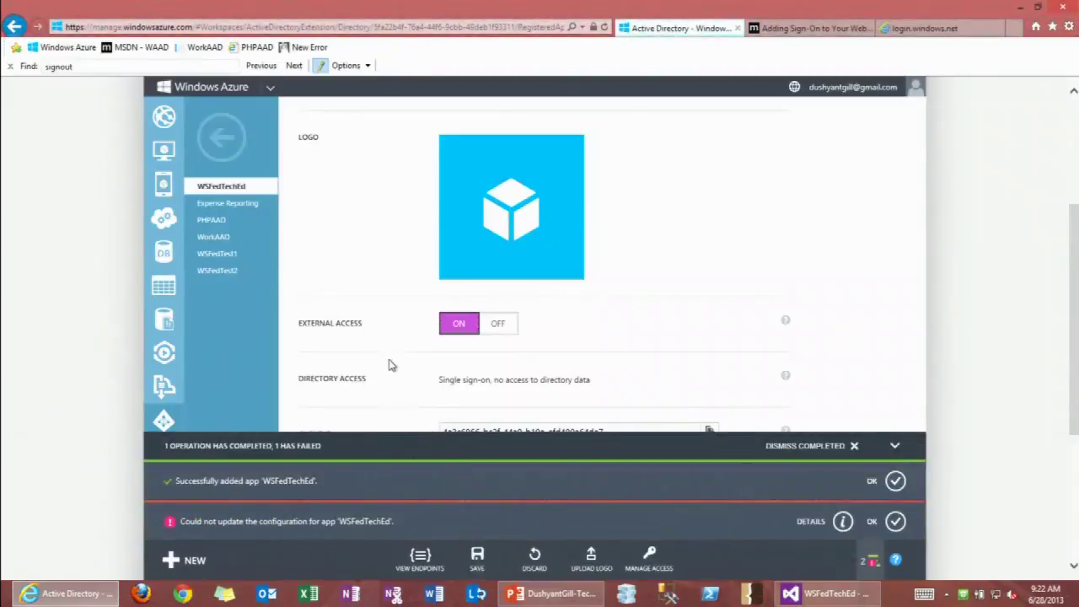
{"action": "left_click", "coordinate": [819, 527]}
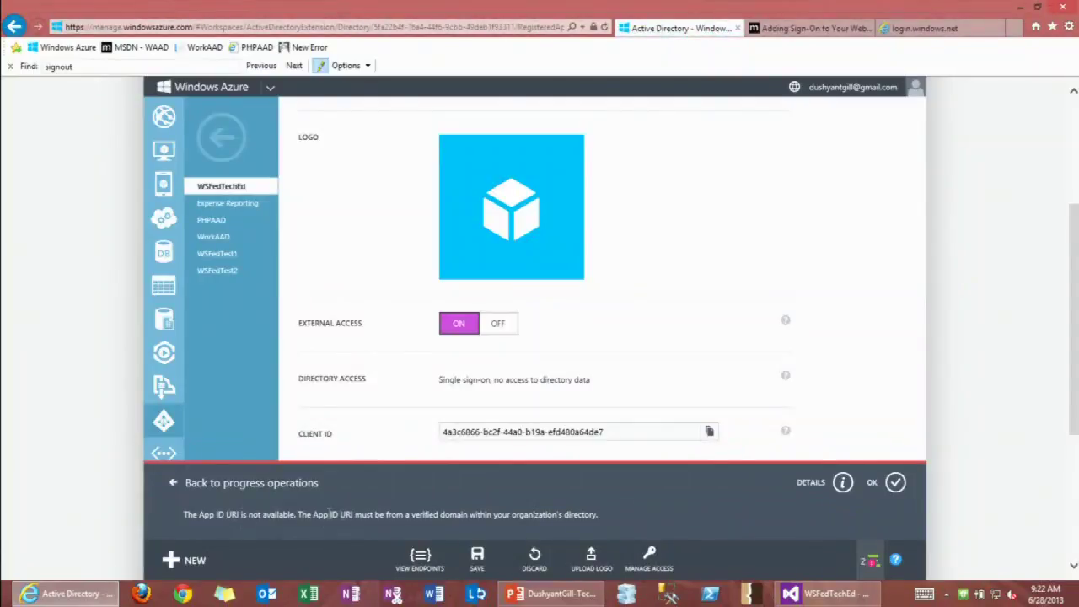
{"action": "left_click_drag", "start_coordinate": [315, 515], "coordinate": [602, 527]}
{"action": "left_click", "coordinate": [594, 384]}
{"action": "scroll", "coordinate": [594, 384], "scroll_direction": "down", "scroll_amount": 2}
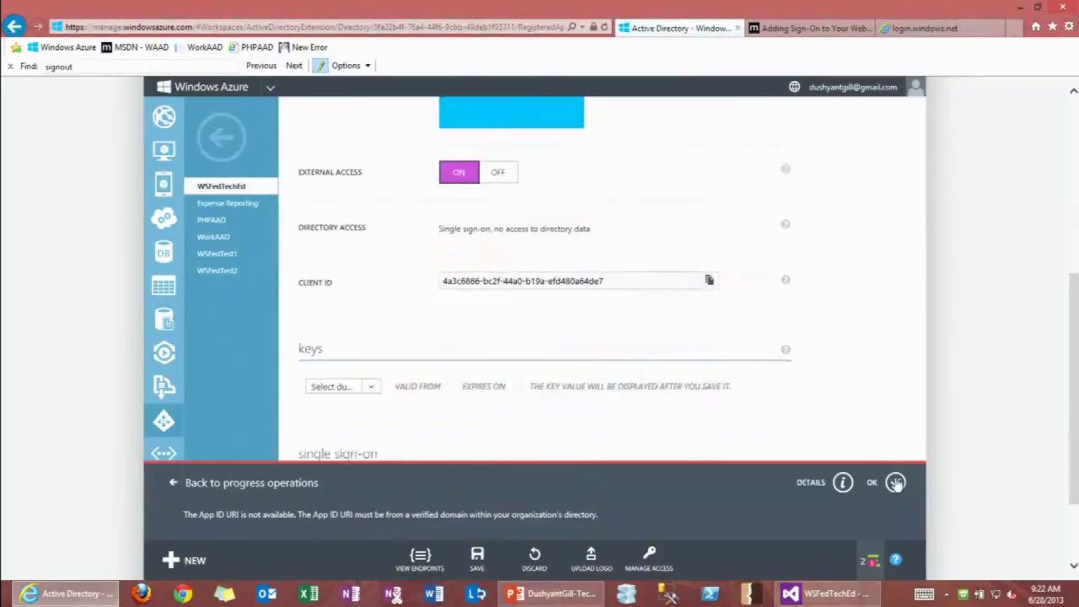
{"action": "scroll", "coordinate": [472, 385], "scroll_direction": "down", "scroll_amount": 1}
{"action": "scroll", "coordinate": [495, 404], "scroll_direction": "down", "scroll_amount": 1}
{"action": "triple_click", "coordinate": [489, 378]}
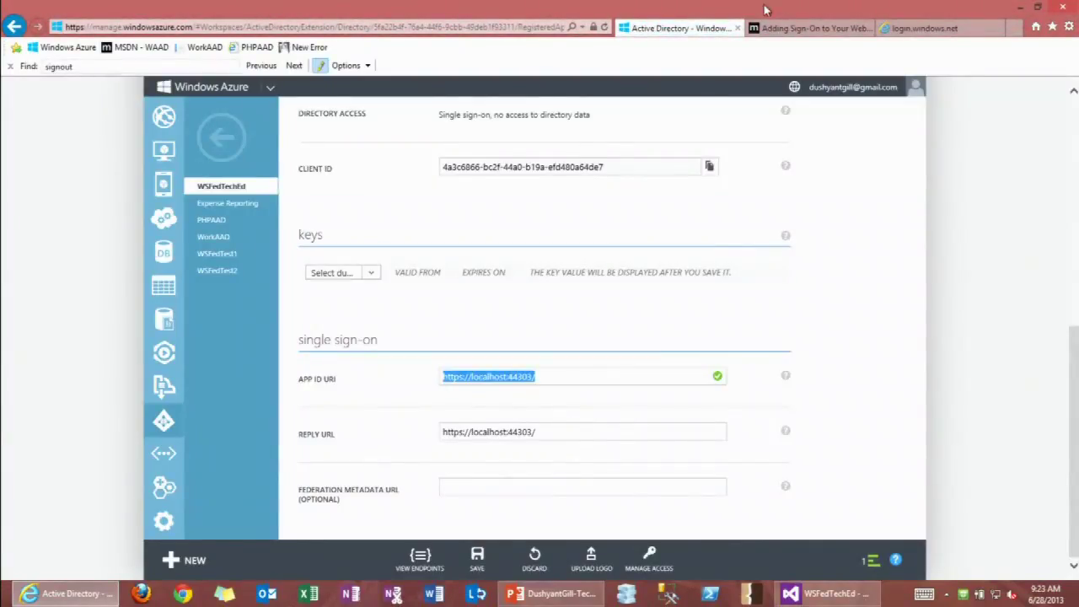
{"action": "scroll", "coordinate": [366, 250], "scroll_direction": "up", "scroll_amount": 5}
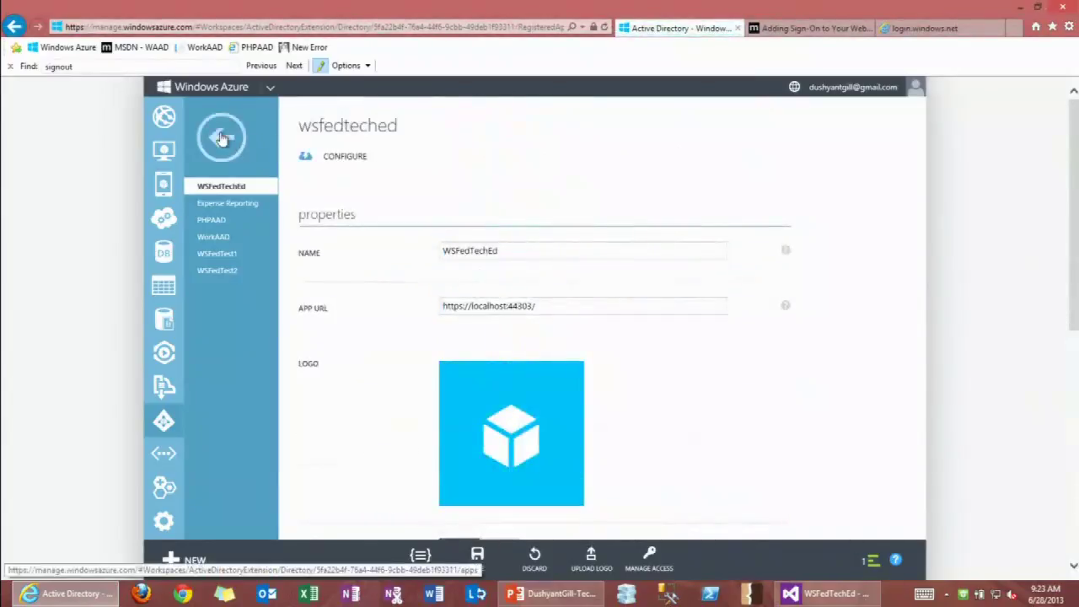
{"action": "left_click", "coordinate": [221, 136]}
Discard the unsaved change and confirm workaad.com is listed under the directory's domains.
{"action": "left_click", "coordinate": [580, 348]}
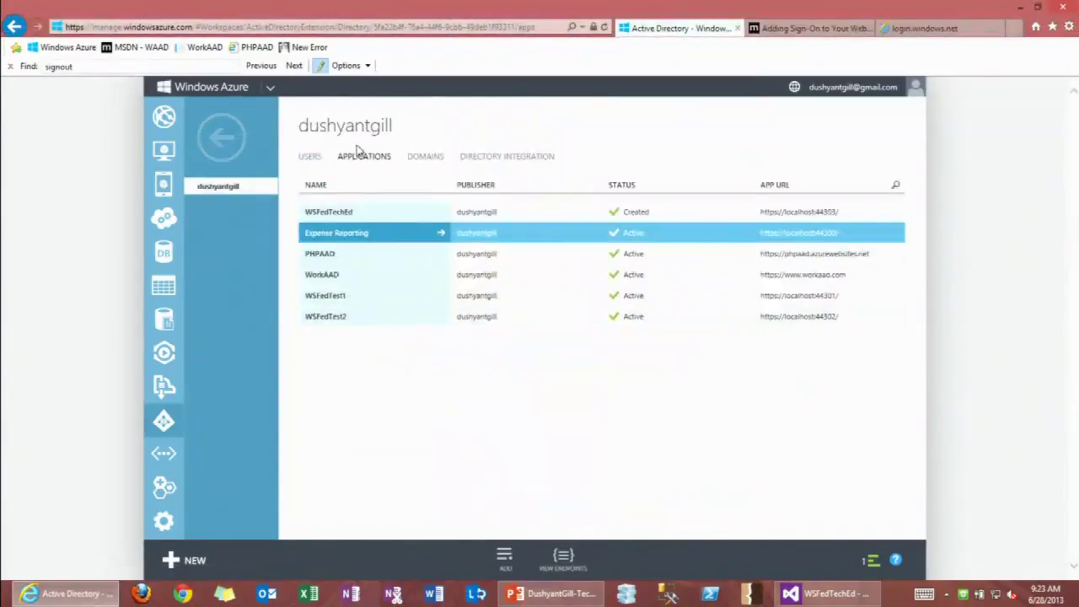
{"action": "left_click", "coordinate": [418, 164]}
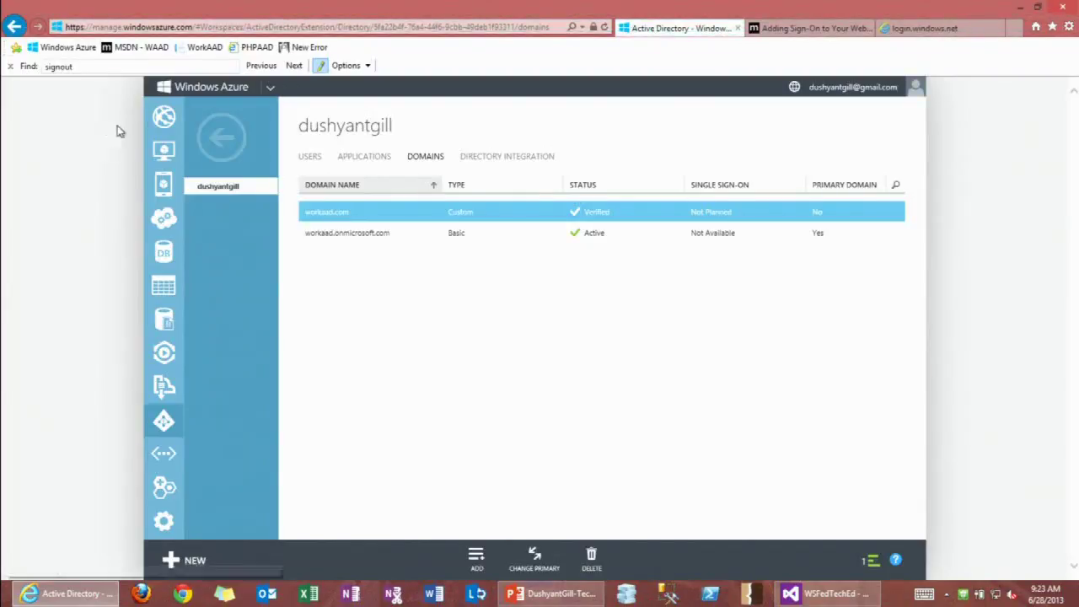
{"action": "left_click", "coordinate": [216, 140]}
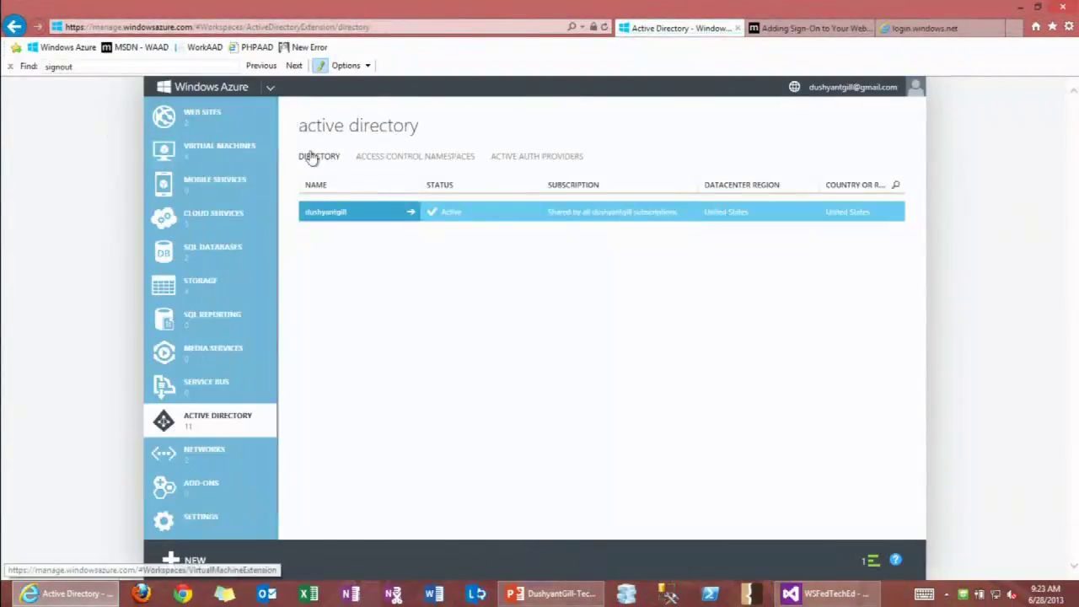
Open the WorkAAD application from the directory's applications list.
{"action": "left_click", "coordinate": [358, 211]}
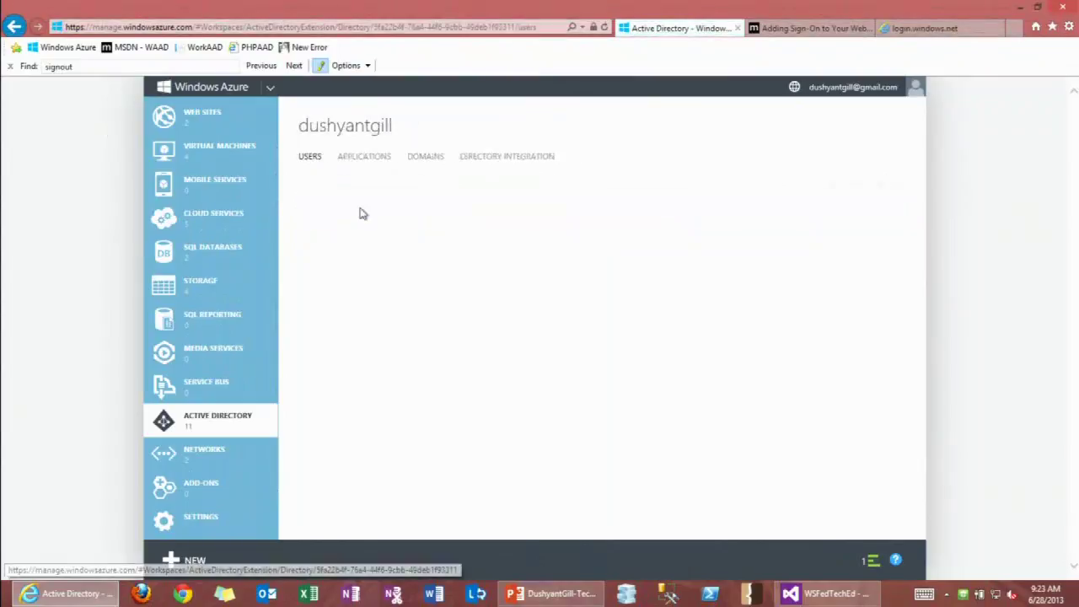
{"action": "left_click", "coordinate": [367, 158]}
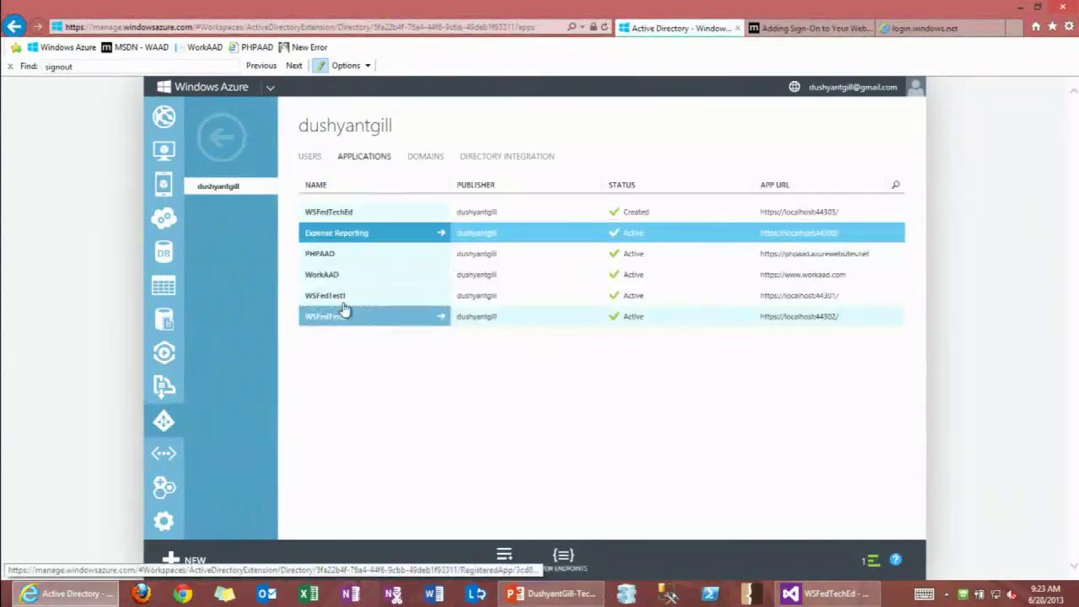
{"action": "left_click", "coordinate": [332, 277]}
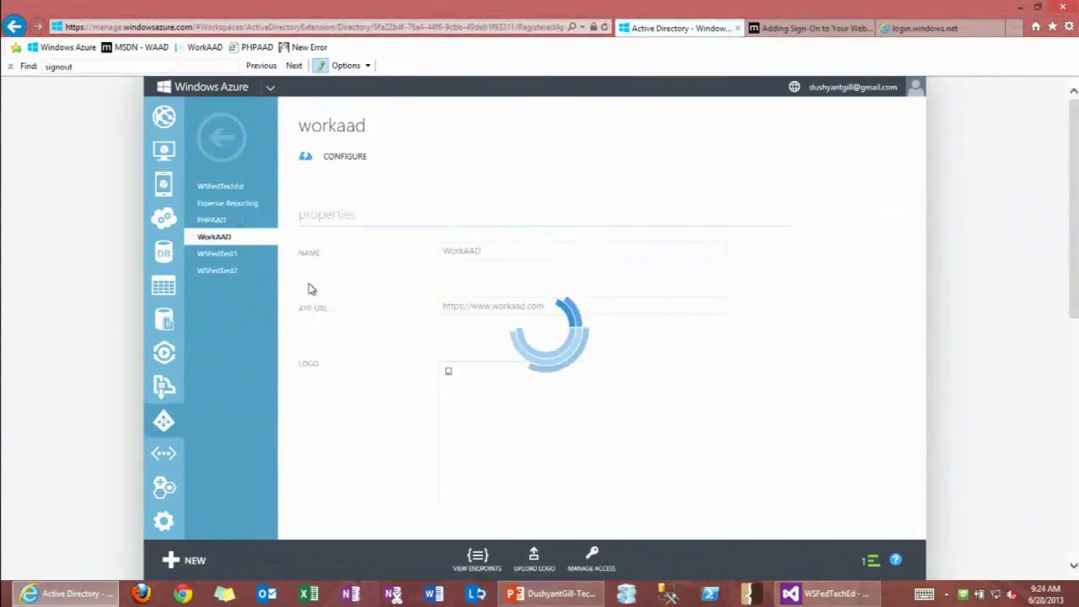
{"action": "scroll", "coordinate": [362, 308], "scroll_direction": "down", "scroll_amount": 2}
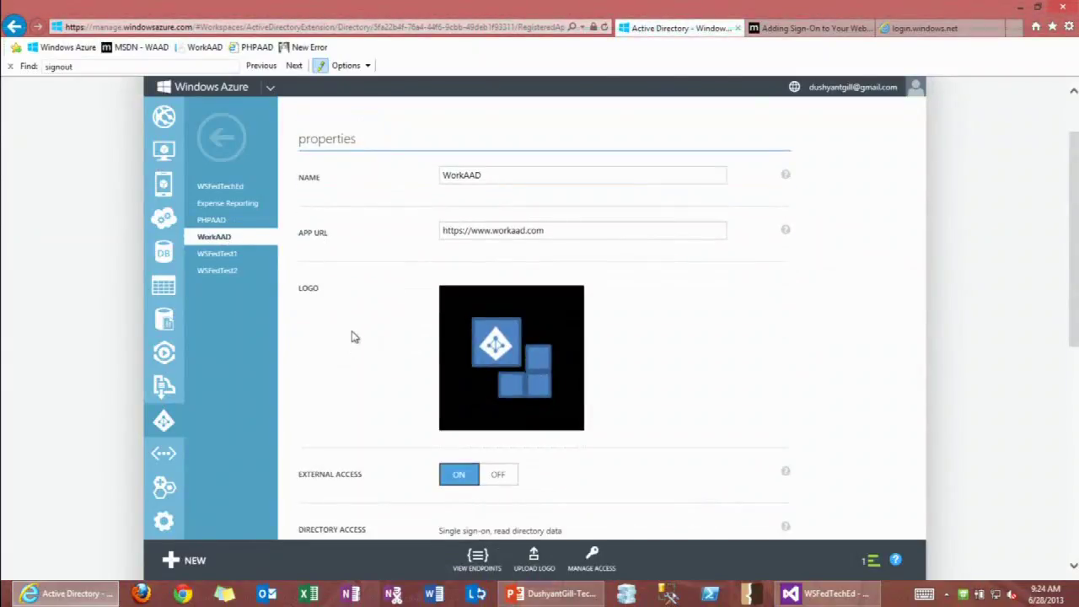
{"action": "scroll", "coordinate": [354, 337], "scroll_direction": "down", "scroll_amount": 4}
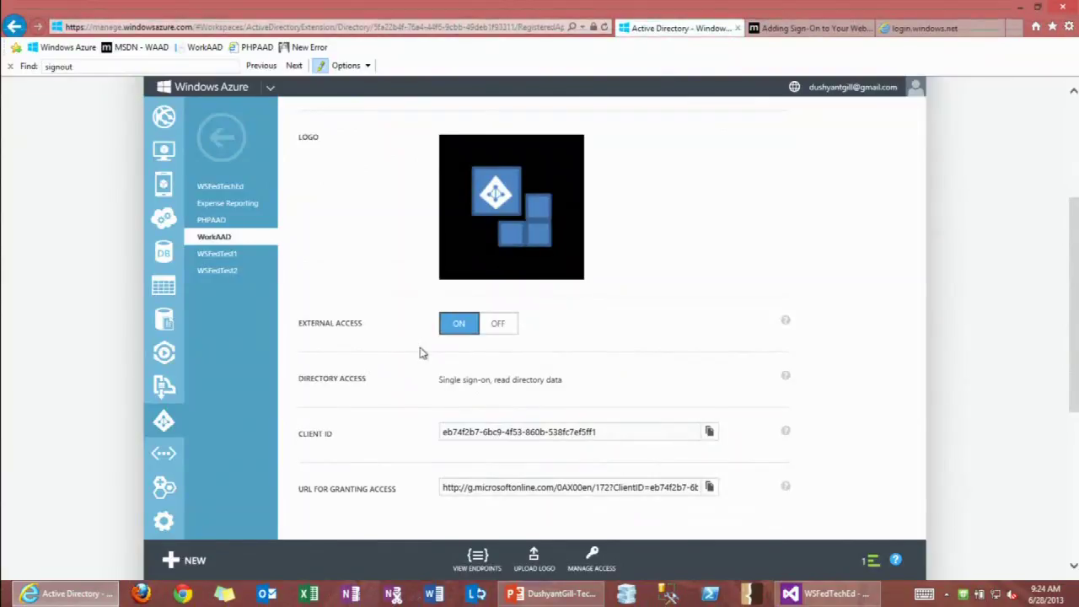
{"action": "scroll", "coordinate": [421, 353], "scroll_direction": "down", "scroll_amount": 2}
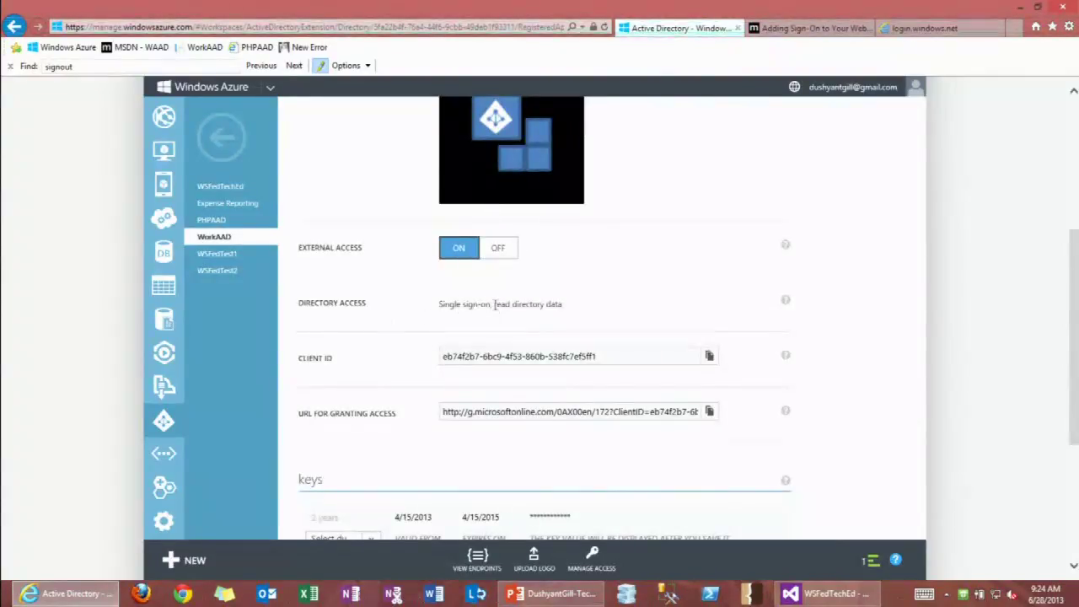
{"action": "scroll", "coordinate": [389, 329], "scroll_direction": "down", "scroll_amount": 2}
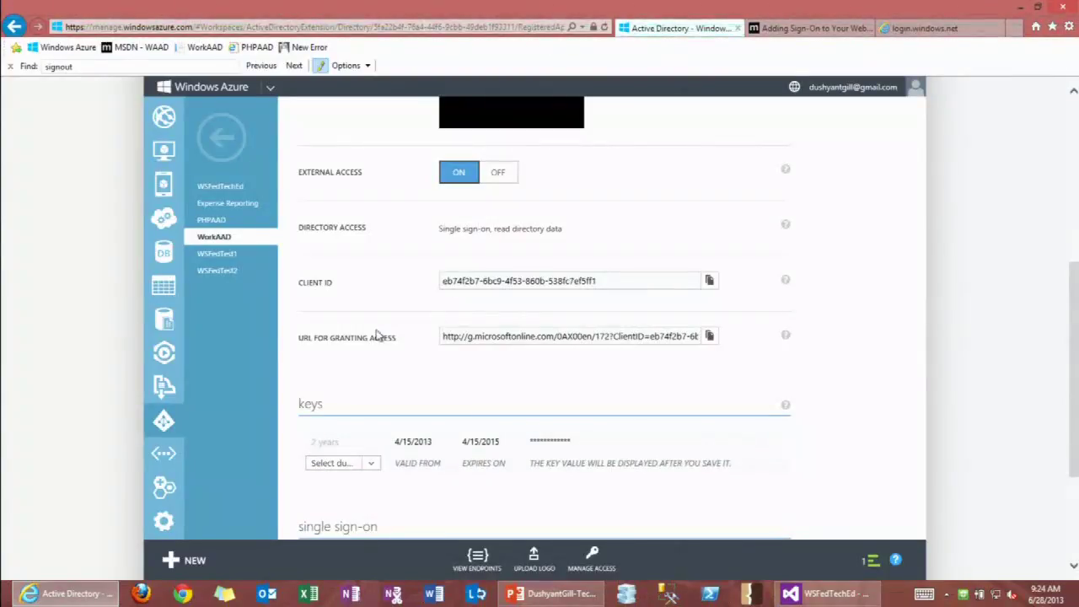
{"action": "scroll", "coordinate": [416, 340], "scroll_direction": "down", "scroll_amount": 4}
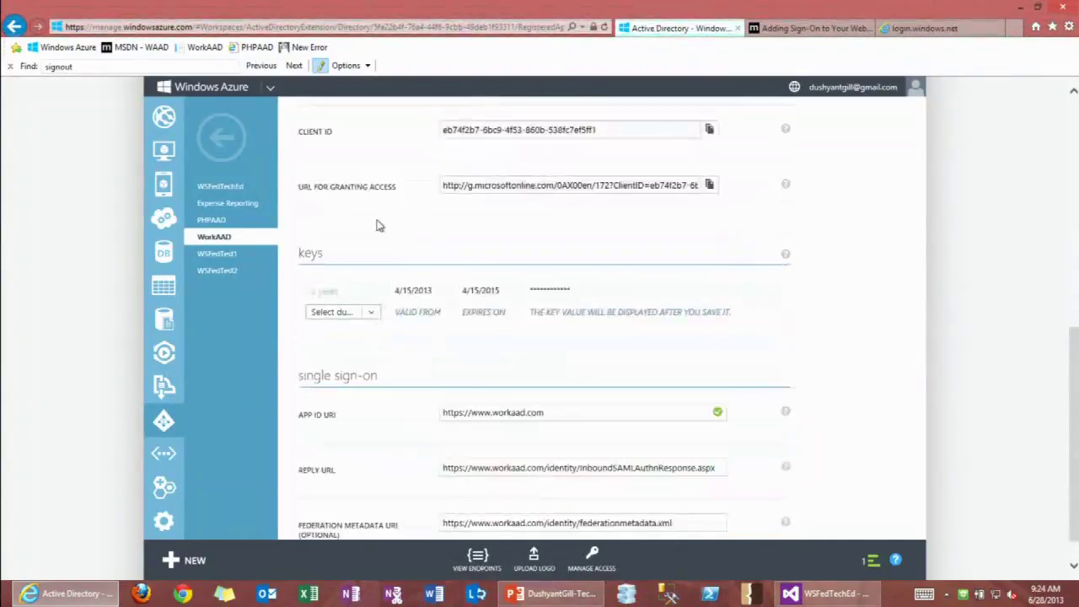
{"action": "scroll", "coordinate": [400, 397], "scroll_direction": "down", "scroll_amount": 1}
{"action": "triple_click", "coordinate": [503, 376]}
{"action": "double_click", "coordinate": [484, 378]}
{"action": "type", "text": "www"}
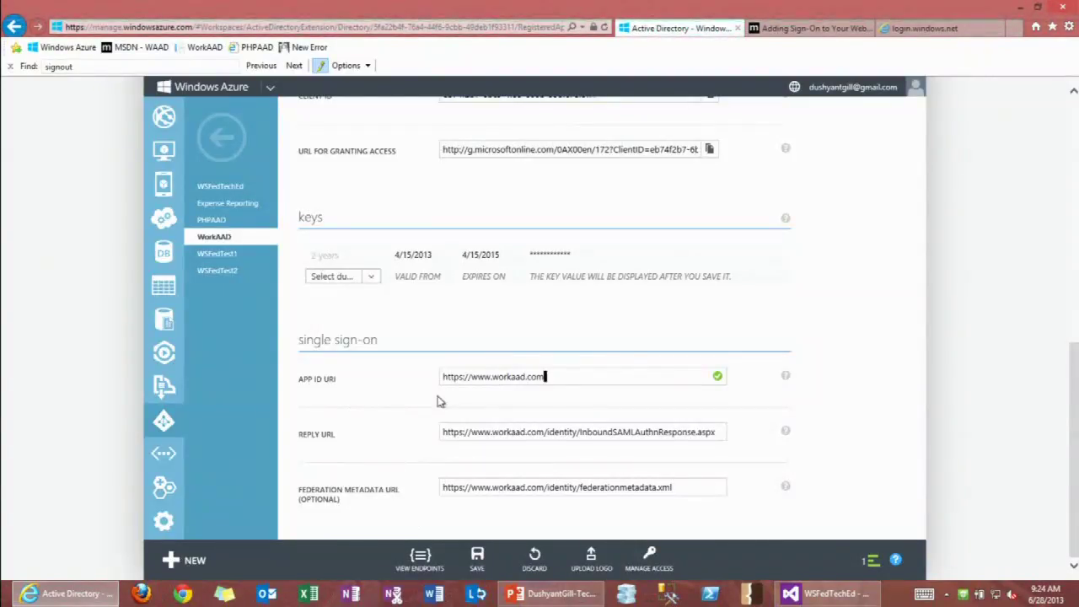
{"action": "scroll", "coordinate": [388, 403], "scroll_direction": "up", "scroll_amount": 10}
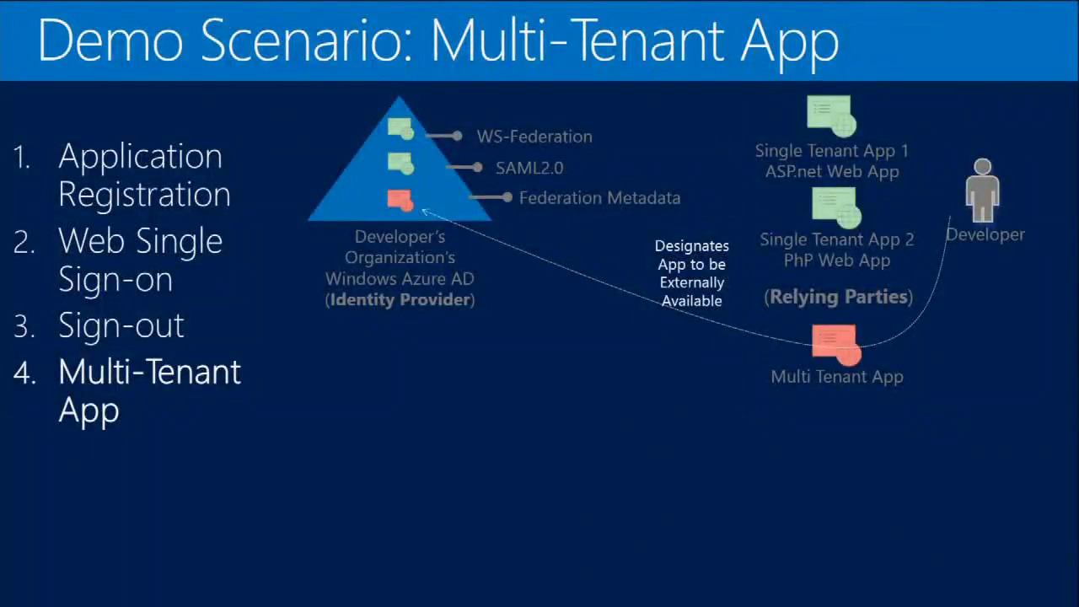
{"action": "key", "text": "Right"}
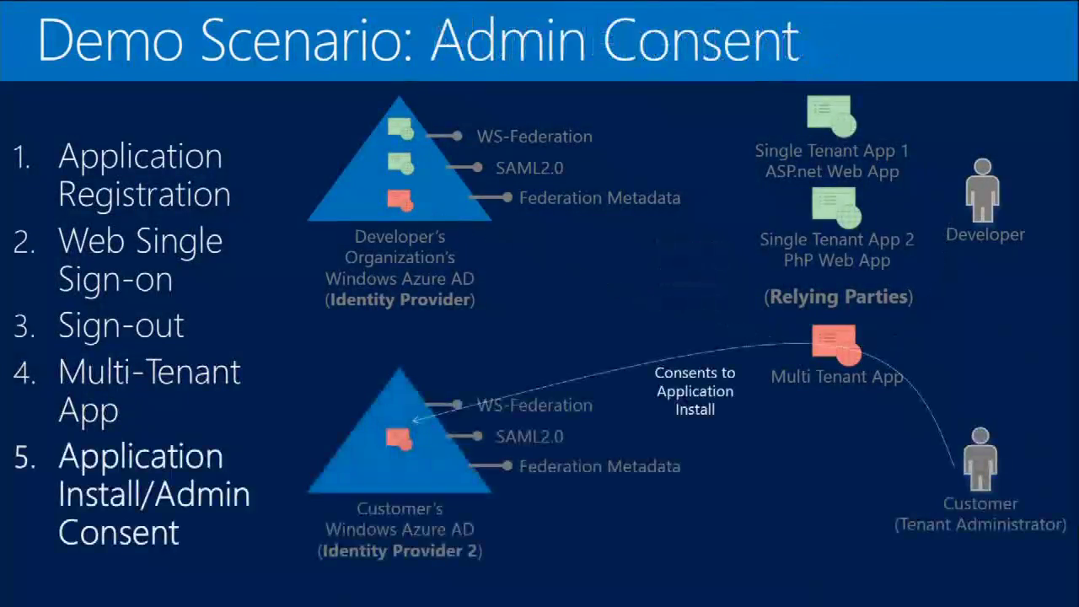
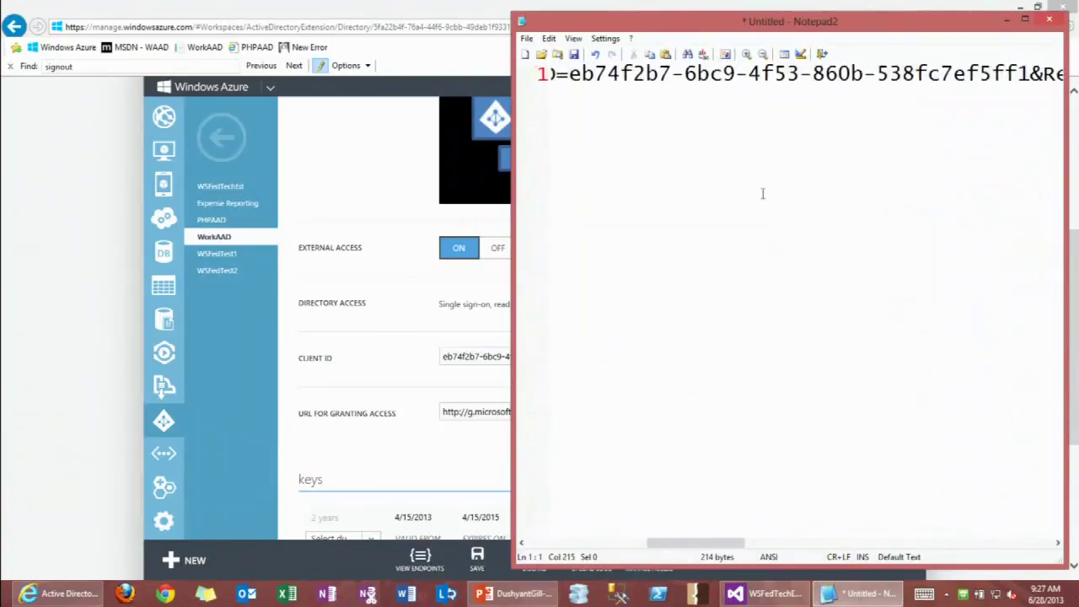
Wrap and enlarge the URL in Notepad2, recheck the portal's granting-access URL, and widen Notepad2.
{"action": "left_click", "coordinate": [725, 55]}
{"action": "left_click", "coordinate": [356, 205]}
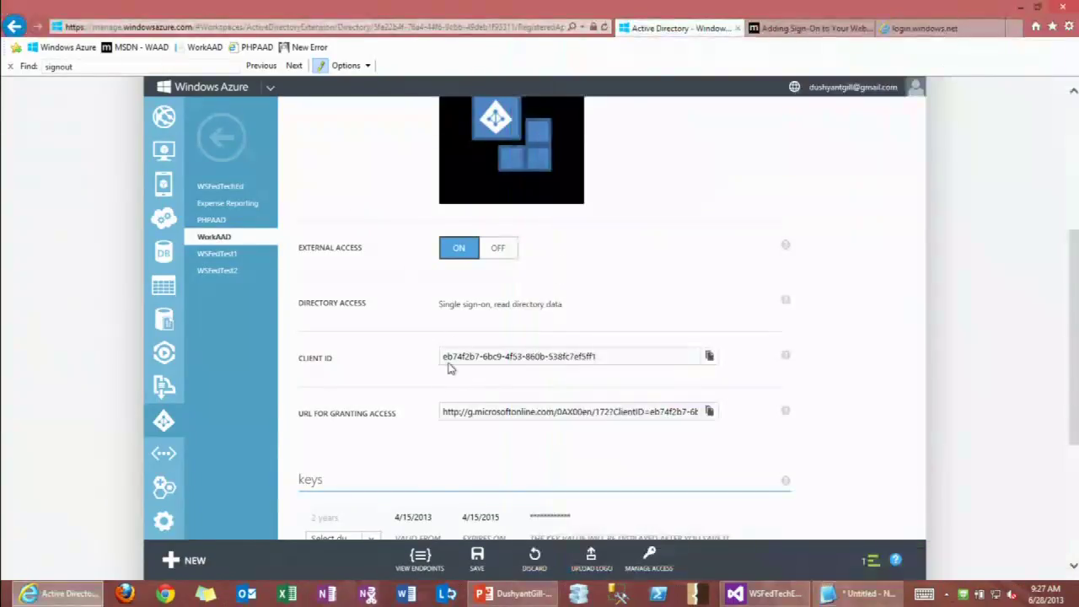
{"action": "left_click", "coordinate": [480, 413]}
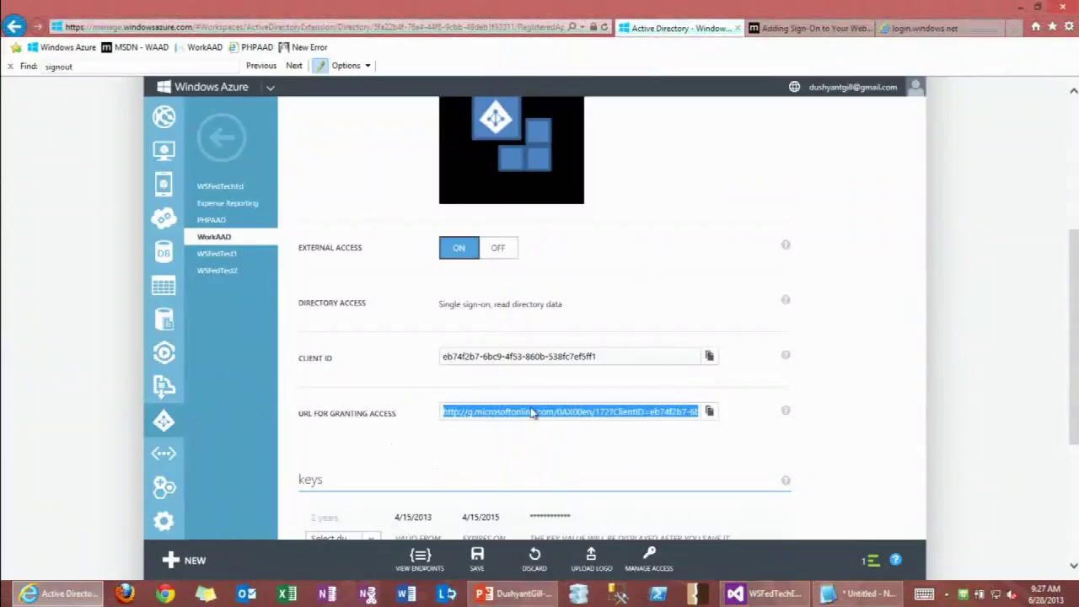
{"action": "key", "text": "alt+Tab"}
{"action": "left_click_drag", "start_coordinate": [515, 131], "coordinate": [300, 131]}
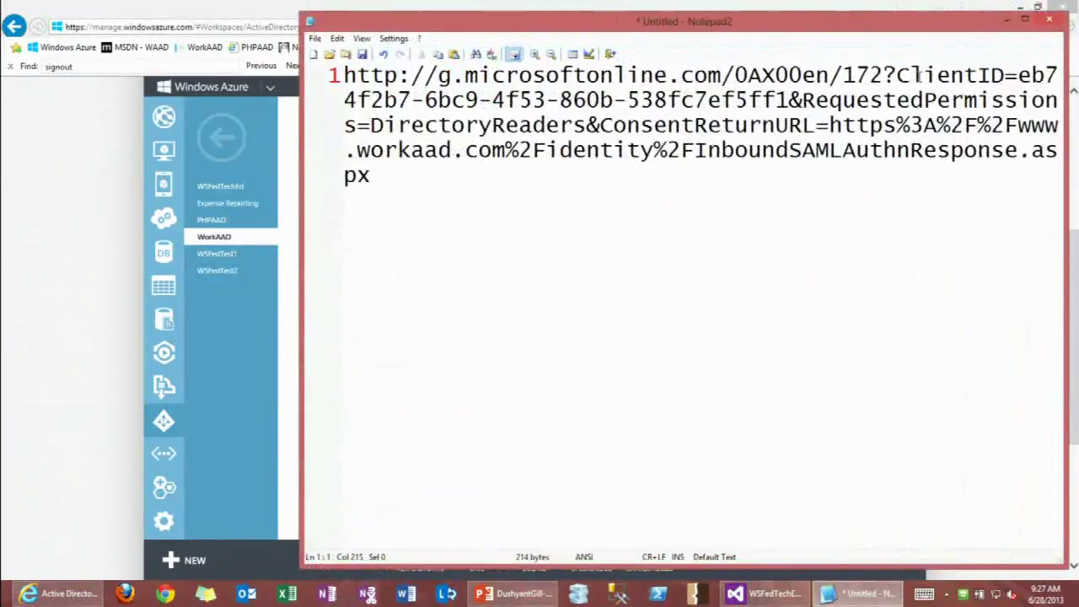
Break the consent URL at '?' and each '&' so every parameter sits on its own line.
{"action": "left_click", "coordinate": [884, 75]}
{"action": "key", "text": "Return"}
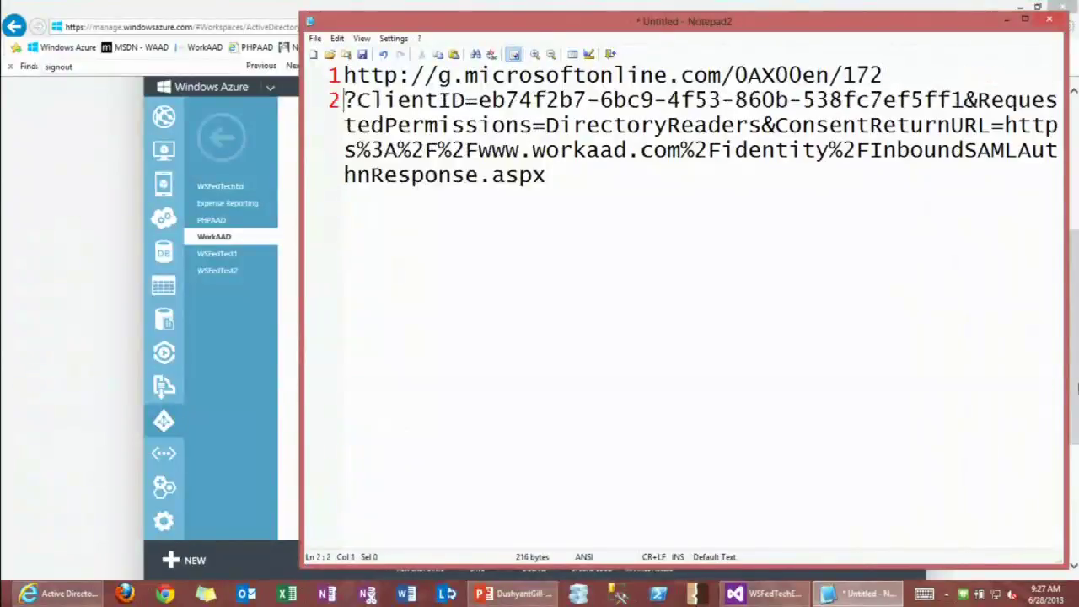
{"action": "key", "text": "Return"}
{"action": "key", "text": "ctrl+Right"}
{"action": "key", "text": "ctrl+Right"}
{"action": "key", "text": "ctrl+Right"}
{"action": "key", "text": "ctrl+Right"}
{"action": "key", "text": "ctrl+Right"}
{"action": "key", "text": "ctrl+Right"}
{"action": "key", "text": "ctrl+Right"}
{"action": "key", "text": "ctrl+Right"}
{"action": "key", "text": "ctrl+Right"}
{"action": "key", "text": "ctrl+Right"}
{"action": "key", "text": "ctrl+Right"}
{"action": "key", "text": "ctrl+Right"}
{"action": "key", "text": "ctrl+Right"}
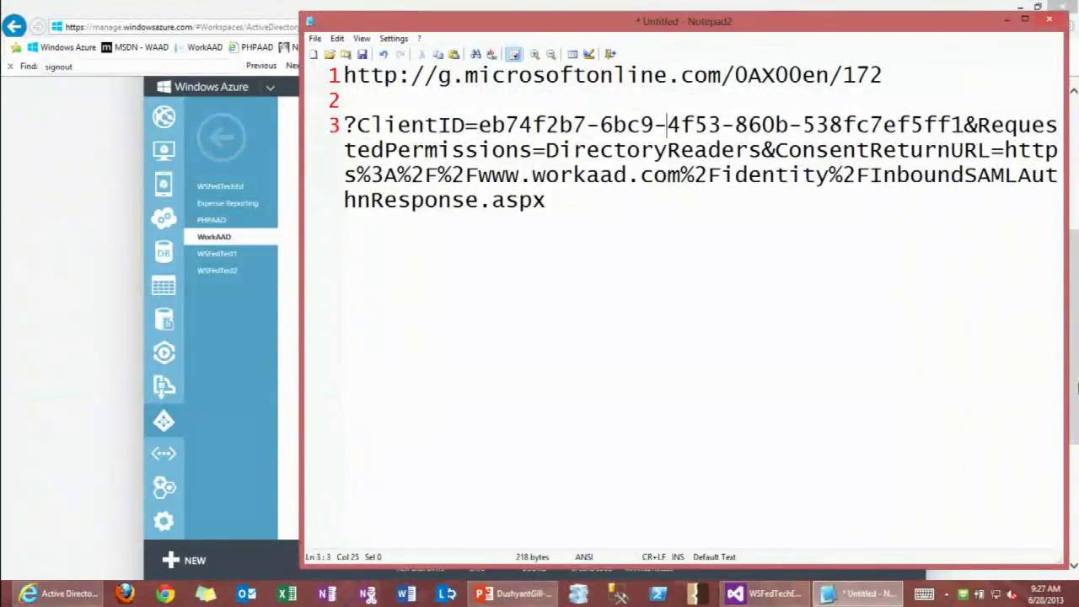
{"action": "key", "text": "Left"}
{"action": "key", "text": "Return"}
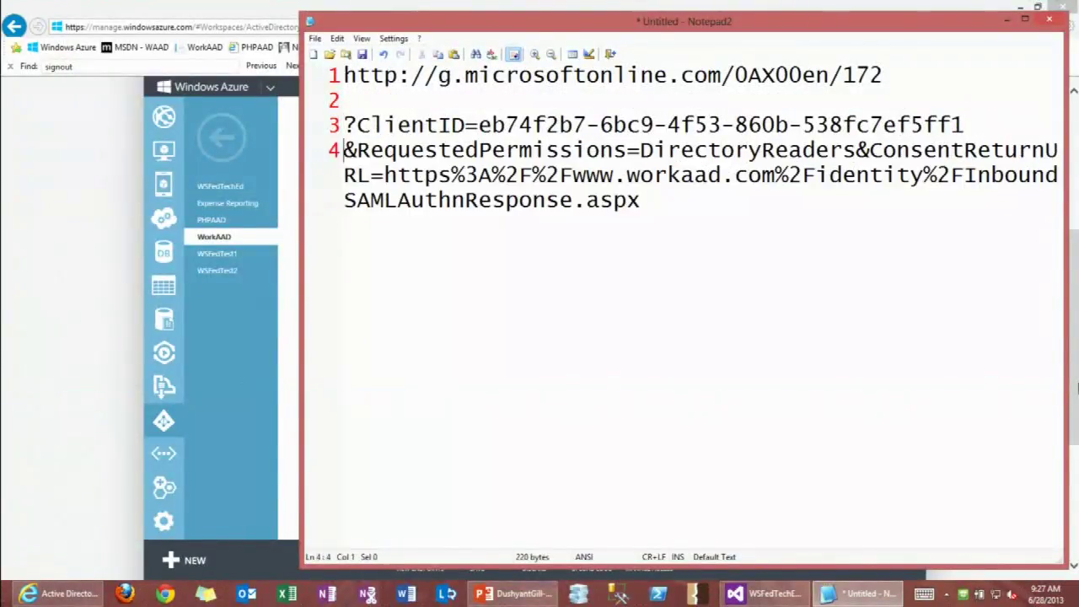
{"action": "key", "text": "ctrl+Right"}
{"action": "key", "text": "ctrl+Right"}
{"action": "key", "text": "ctrl+Right"}
{"action": "key", "text": "ctrl+Right"}
{"action": "key", "text": "ctrl+Right"}
{"action": "key", "text": "Return"}
{"action": "key", "text": "ctrl+Right"}
{"action": "key", "text": "ctrl+Right"}
{"action": "key", "text": "ctrl+Right"}
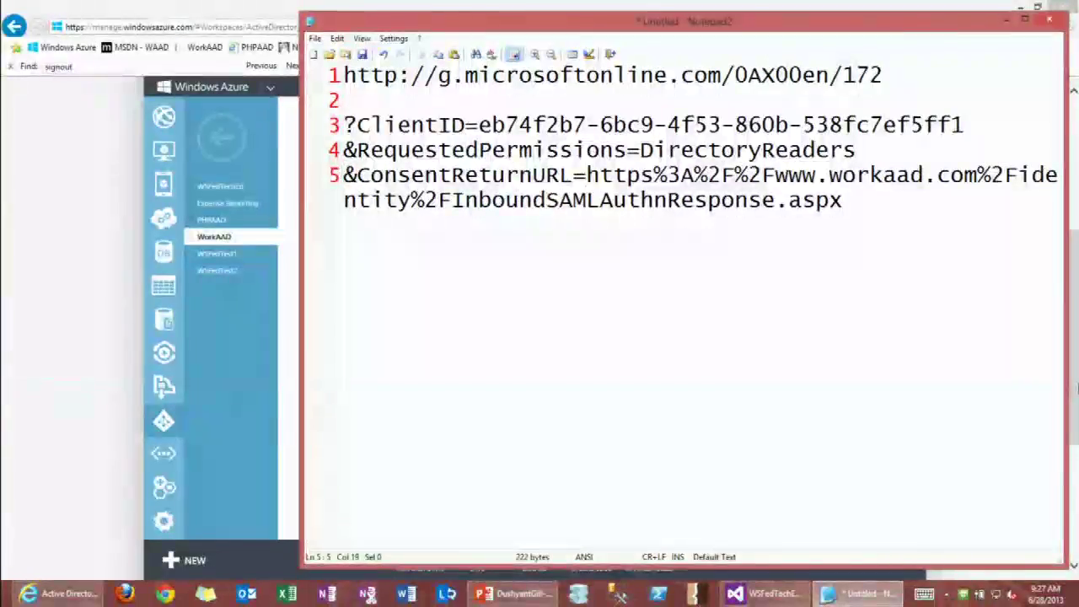
Highlight the ClientID, RequestedPermissions and ConsentReturnURL names and the DirectoryReaders value, comparing with the portal.
{"action": "double_click", "coordinate": [405, 122]}
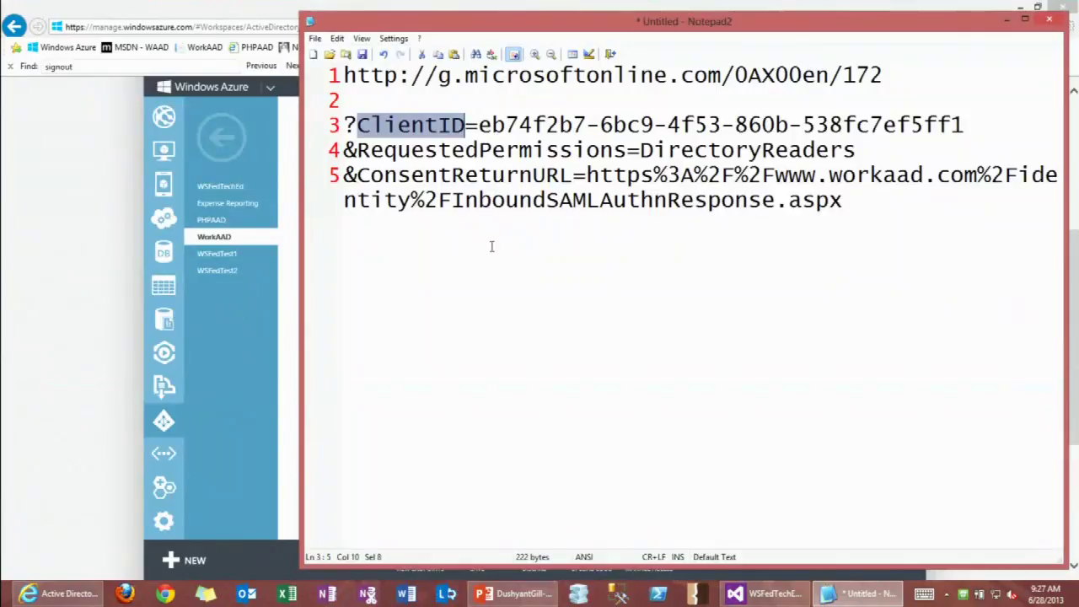
{"action": "double_click", "coordinate": [401, 155]}
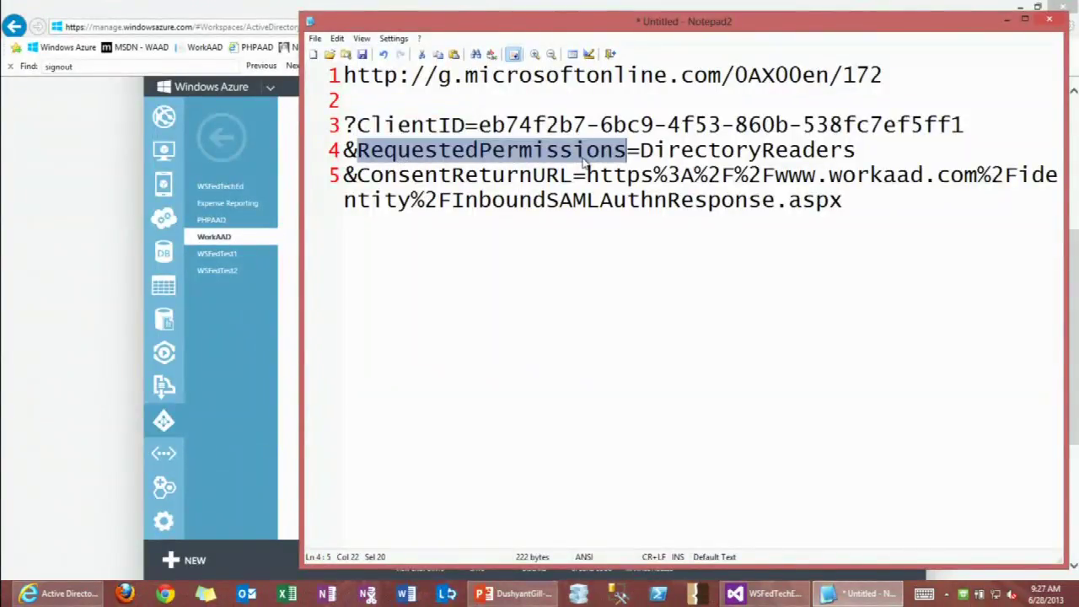
{"action": "double_click", "coordinate": [469, 175]}
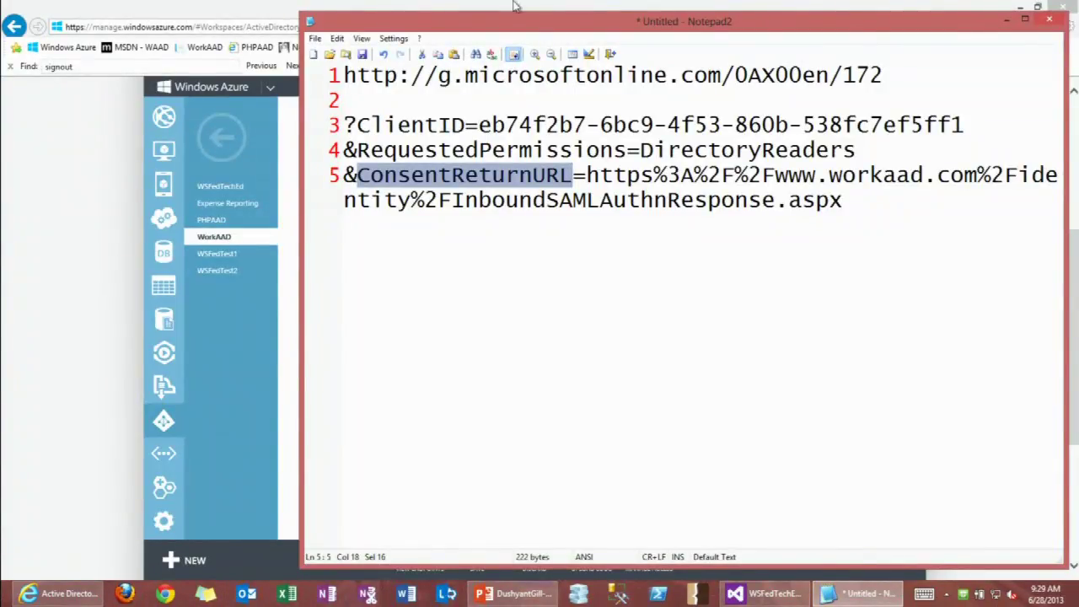
{"action": "double_click", "coordinate": [731, 148]}
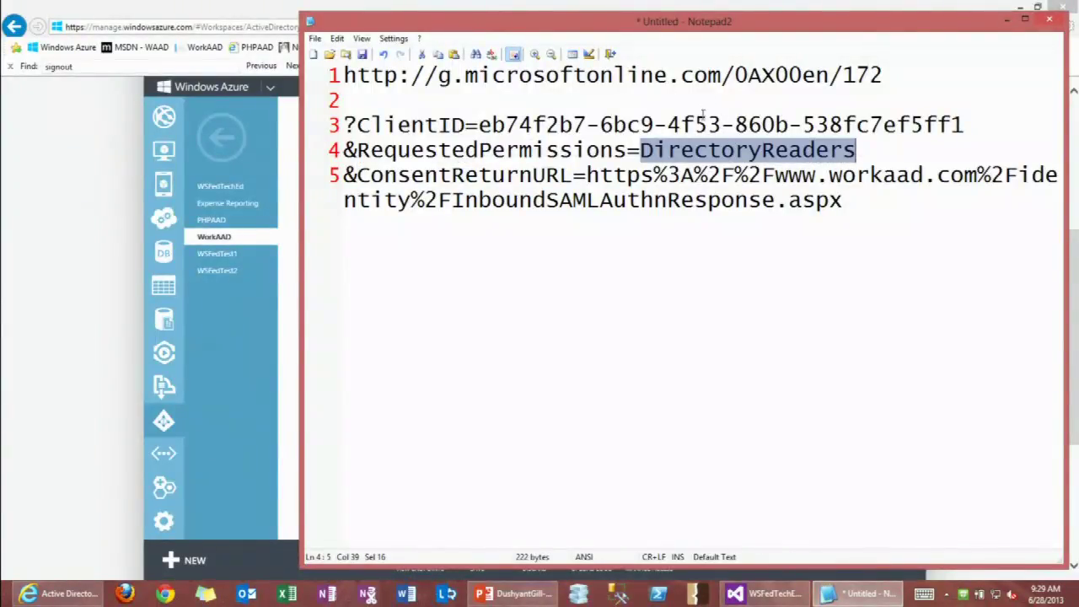
{"action": "key", "text": "alt+Tab"}
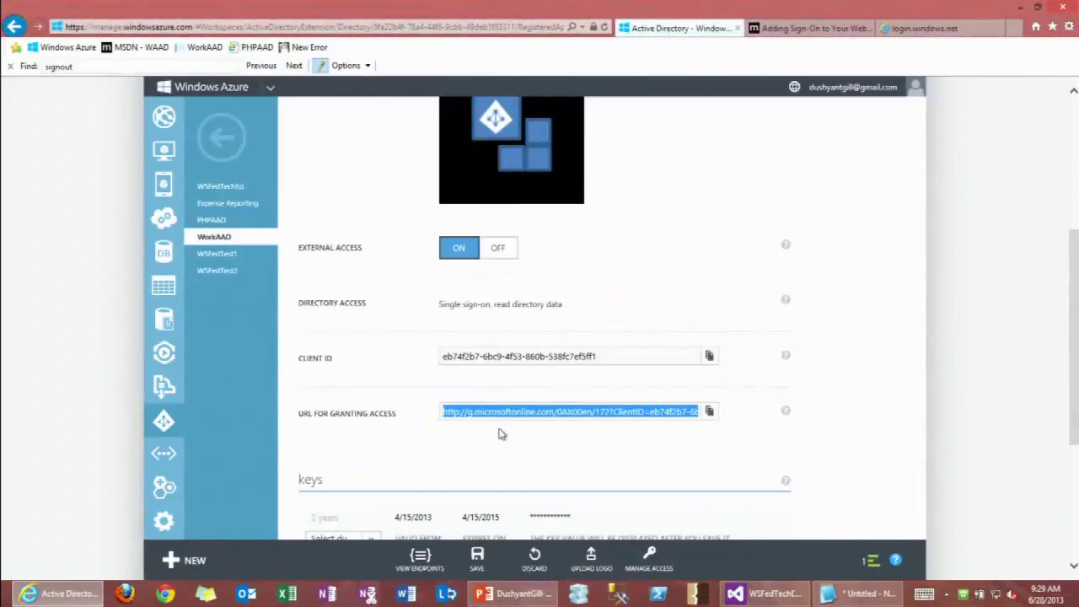
{"action": "key", "text": "alt+Tab"}
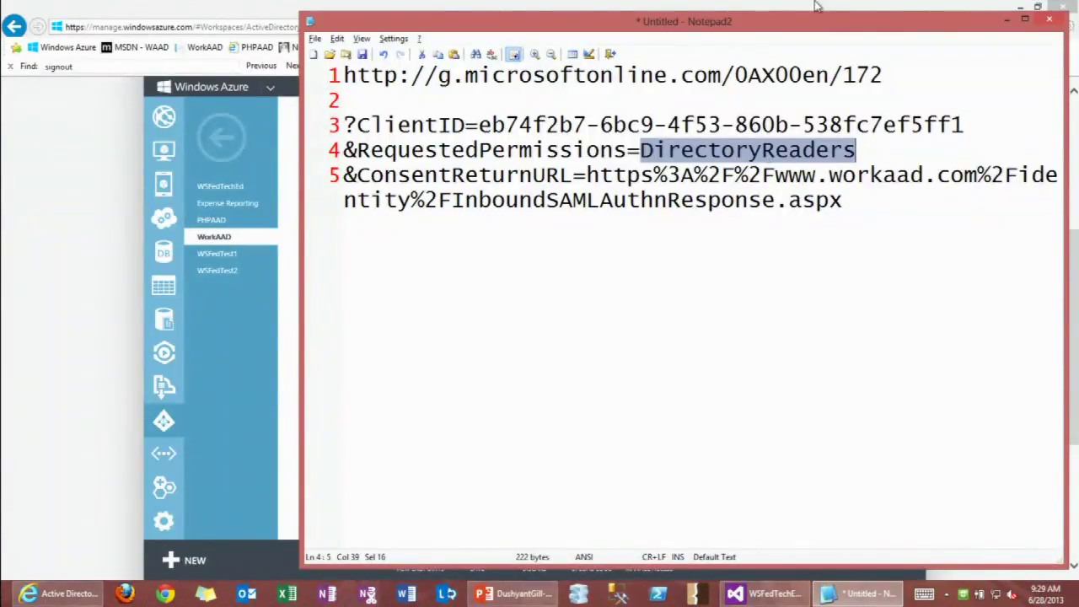
Close Notepad2 without saving and copy the portal's granting-access URL.
{"action": "left_click", "coordinate": [1045, 29]}
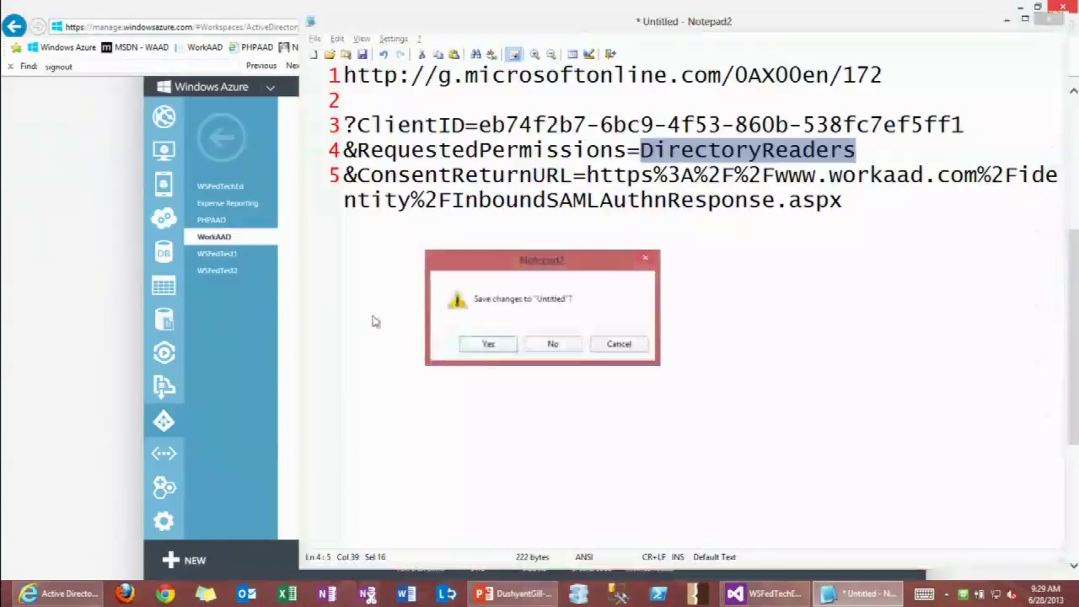
{"action": "left_click", "coordinate": [553, 344]}
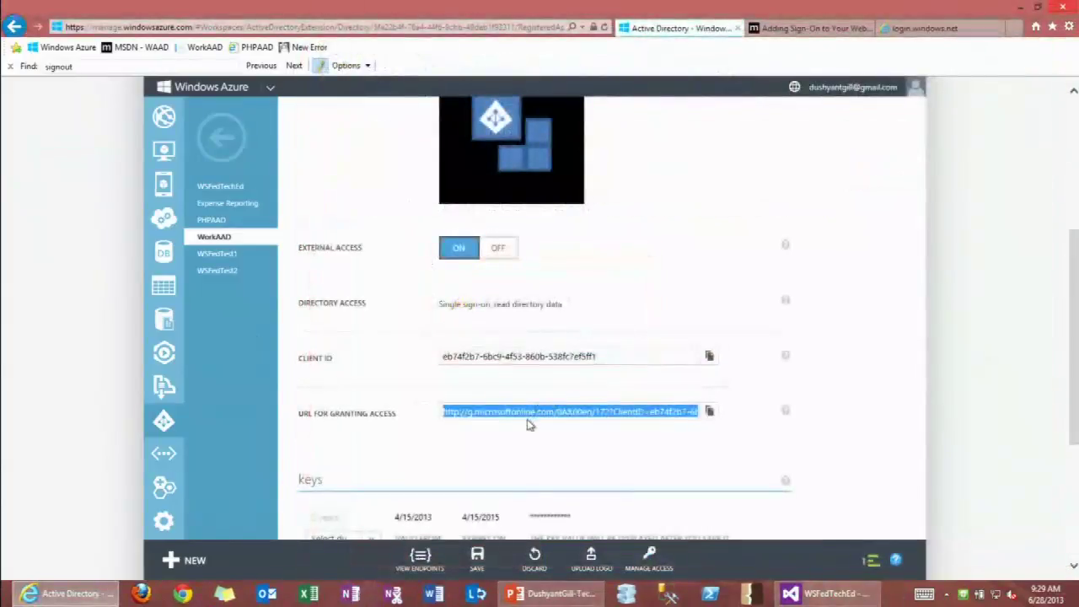
{"action": "right_click", "coordinate": [529, 416]}
{"action": "left_click", "coordinate": [472, 462]}
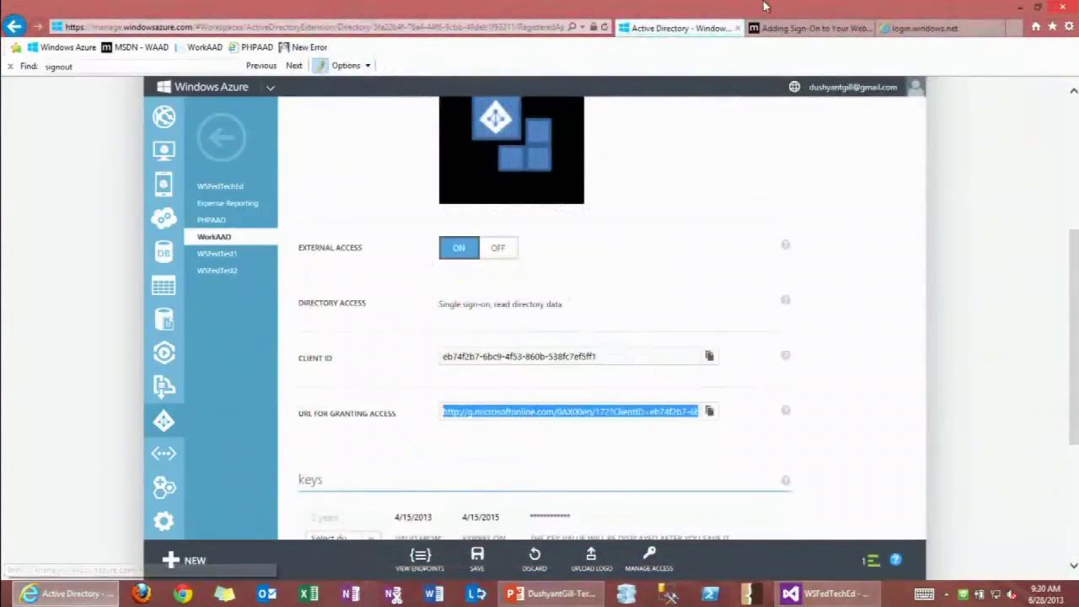
Open an InPrivate Internet Explorer window and load workaad.com.
{"action": "key", "text": "alt+Tab"}
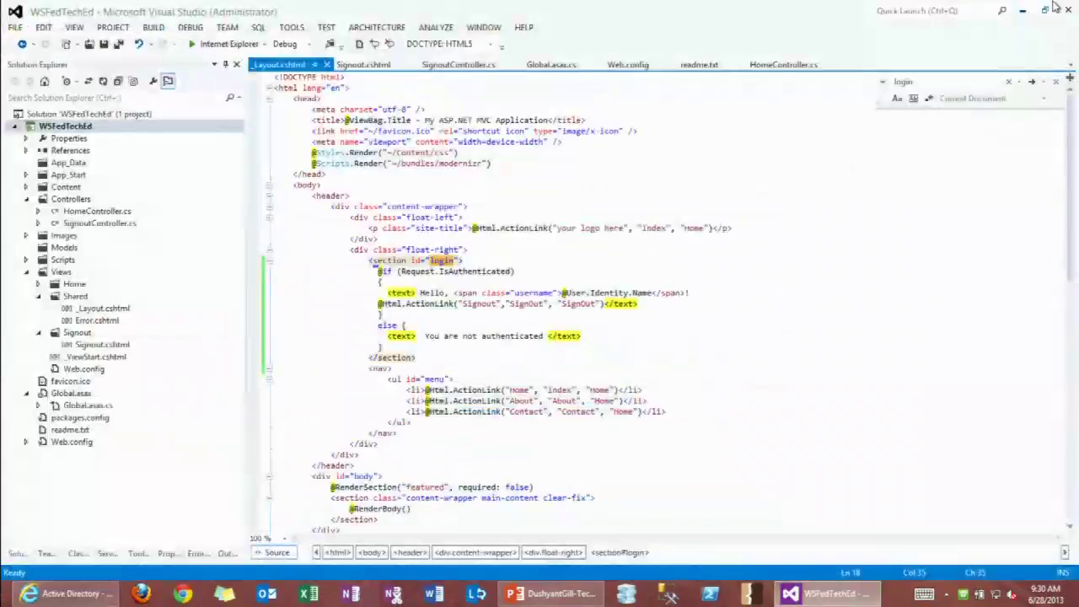
{"action": "key", "text": "super+d"}
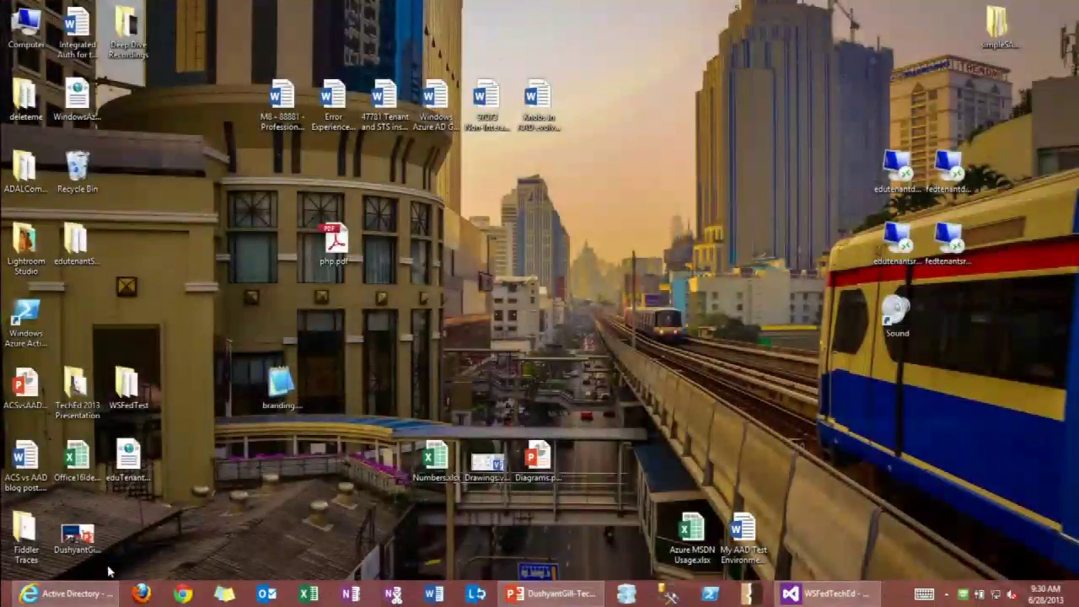
{"action": "left_click", "coordinate": [180, 594]}
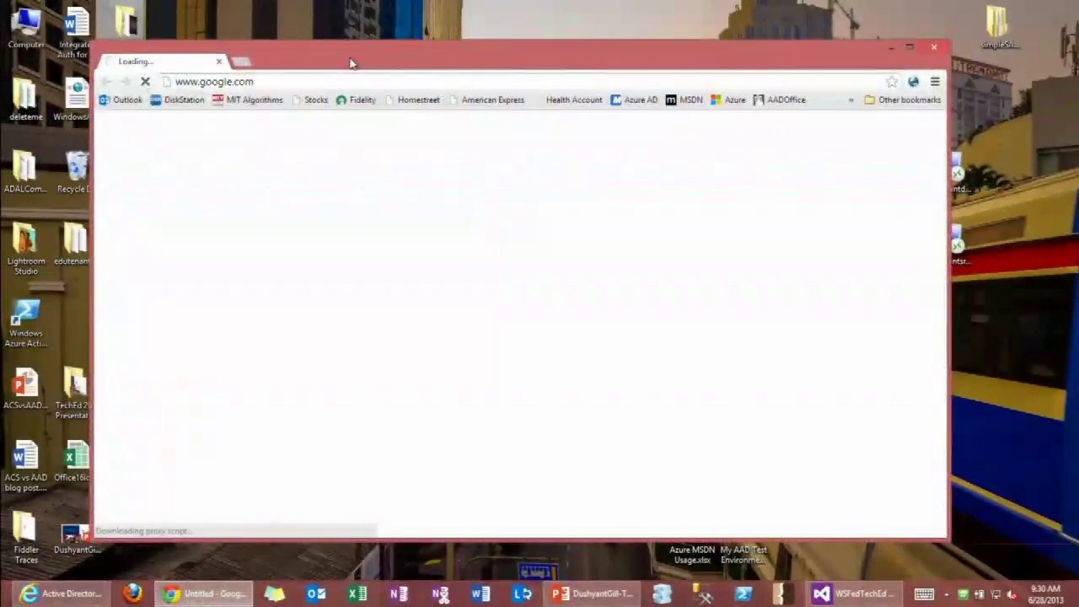
{"action": "left_click", "coordinate": [933, 47]}
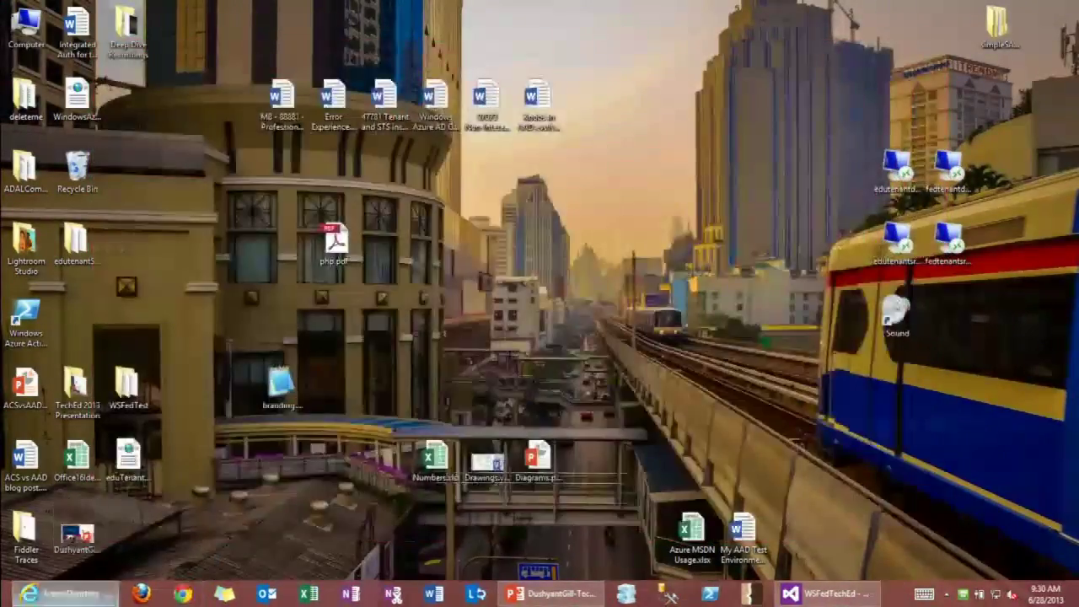
{"action": "right_click", "coordinate": [68, 593]}
{"action": "left_click", "coordinate": [100, 465]}
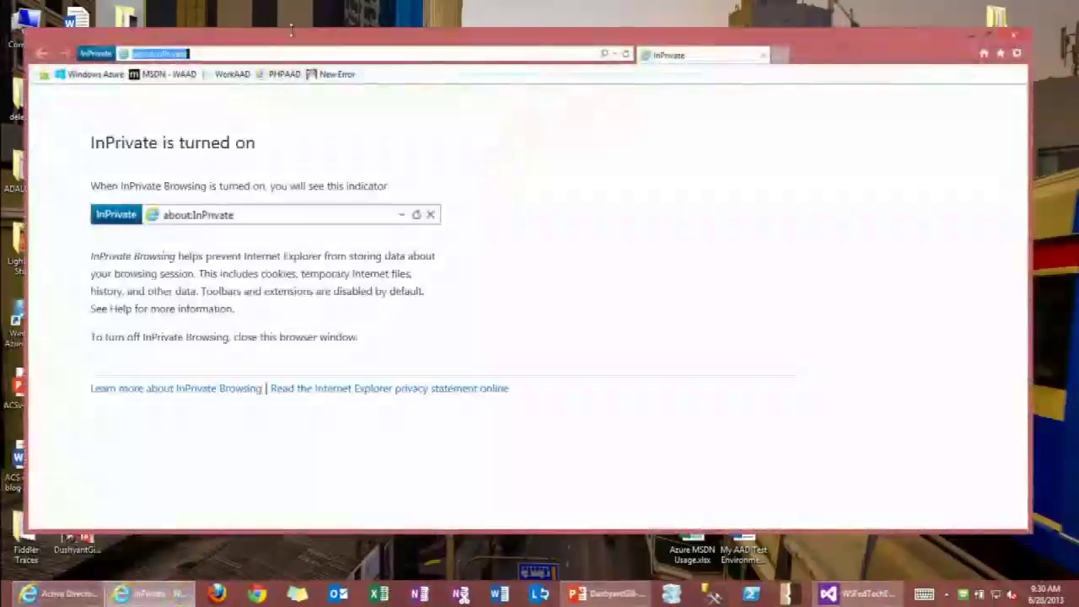
{"action": "type", "text": "workaad.com/"}
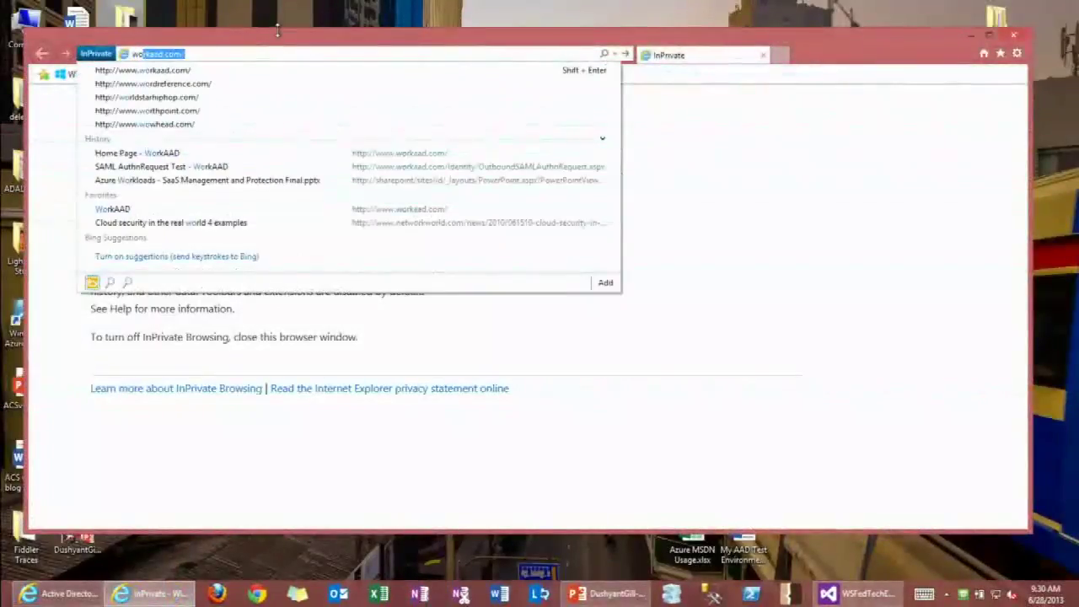
{"action": "key", "text": "Return"}
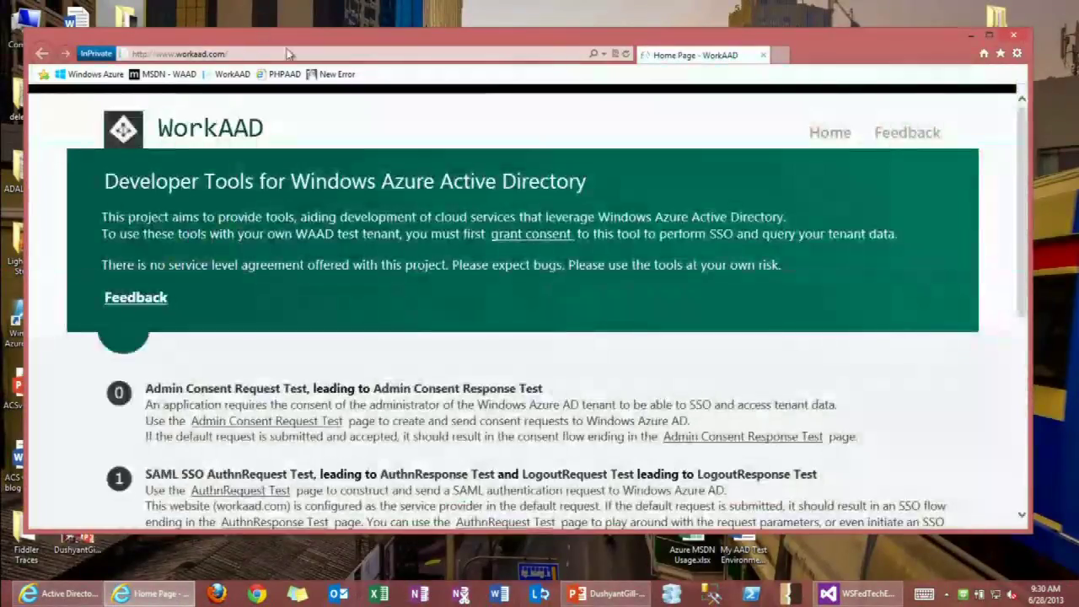
Maximize the browser, open Admin Consent Request Test, select its full consent request URL, and go back home.
{"action": "double_click", "coordinate": [396, 40]}
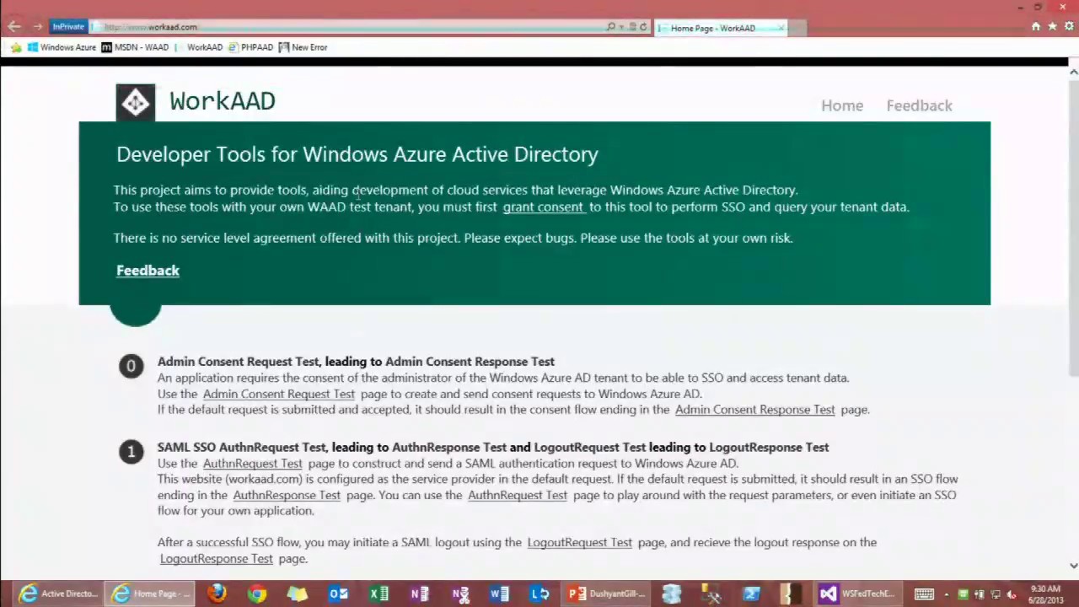
{"action": "scroll", "coordinate": [216, 313], "scroll_direction": "down", "scroll_amount": 2}
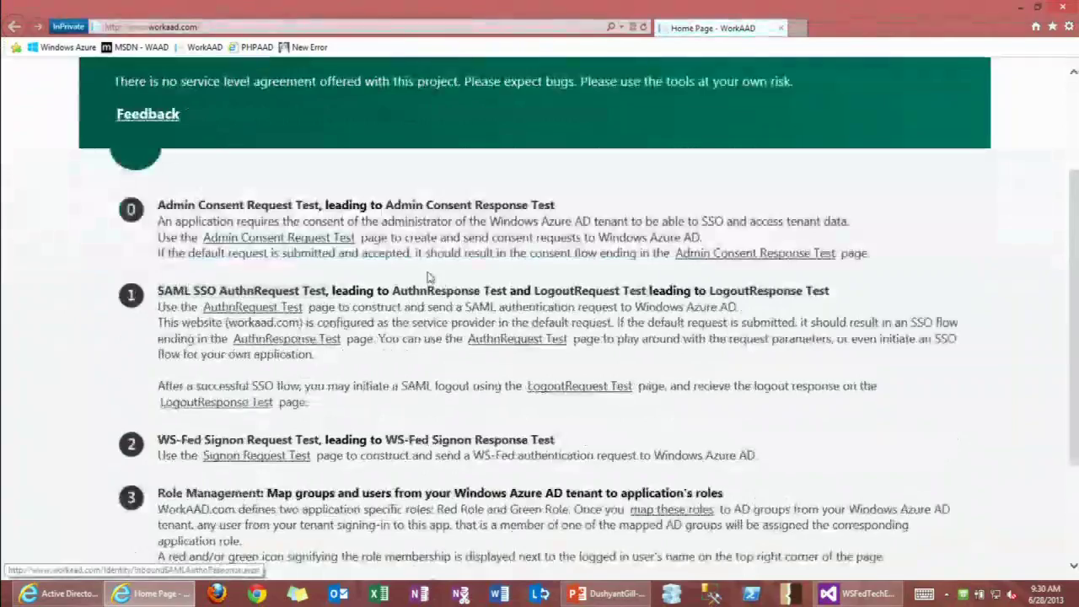
{"action": "scroll", "coordinate": [217, 313], "scroll_direction": "down", "scroll_amount": 2}
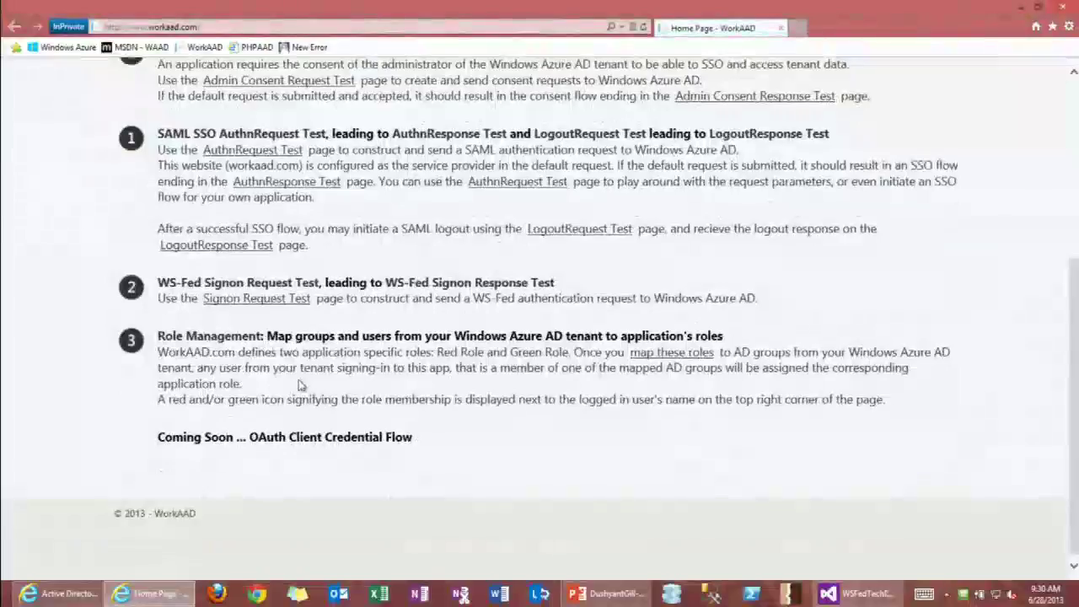
{"action": "scroll", "coordinate": [297, 384], "scroll_direction": "up", "scroll_amount": 4}
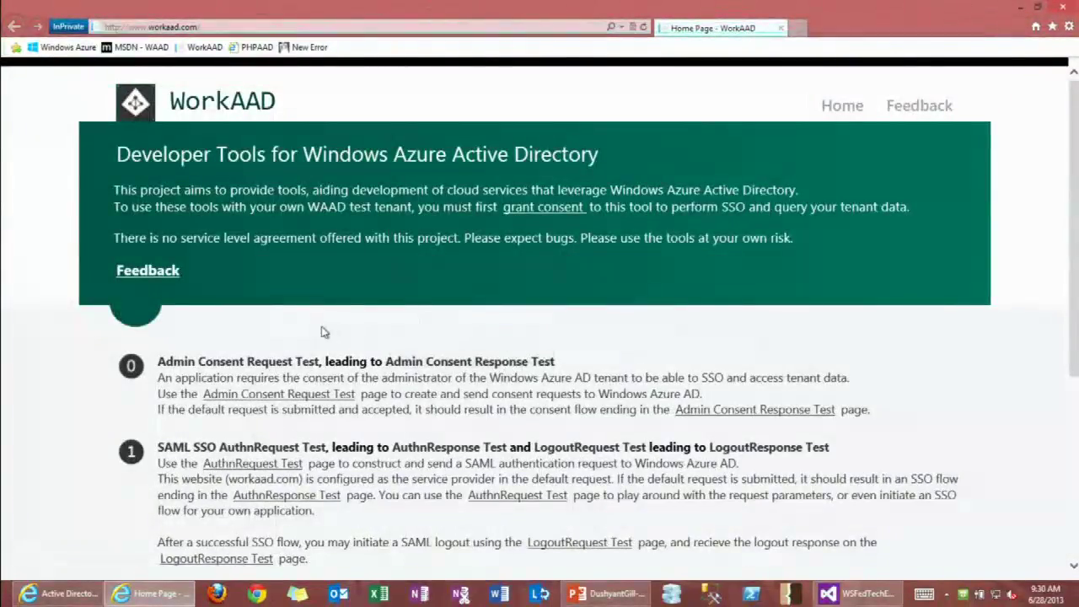
{"action": "left_click", "coordinate": [242, 362]}
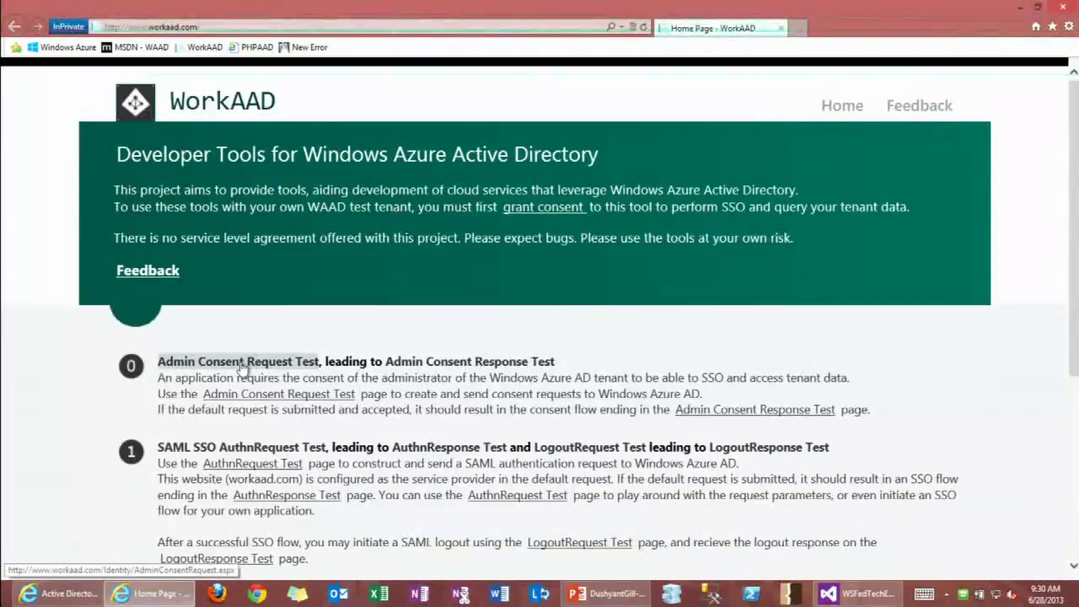
{"action": "scroll", "coordinate": [330, 339], "scroll_direction": "down", "scroll_amount": 2}
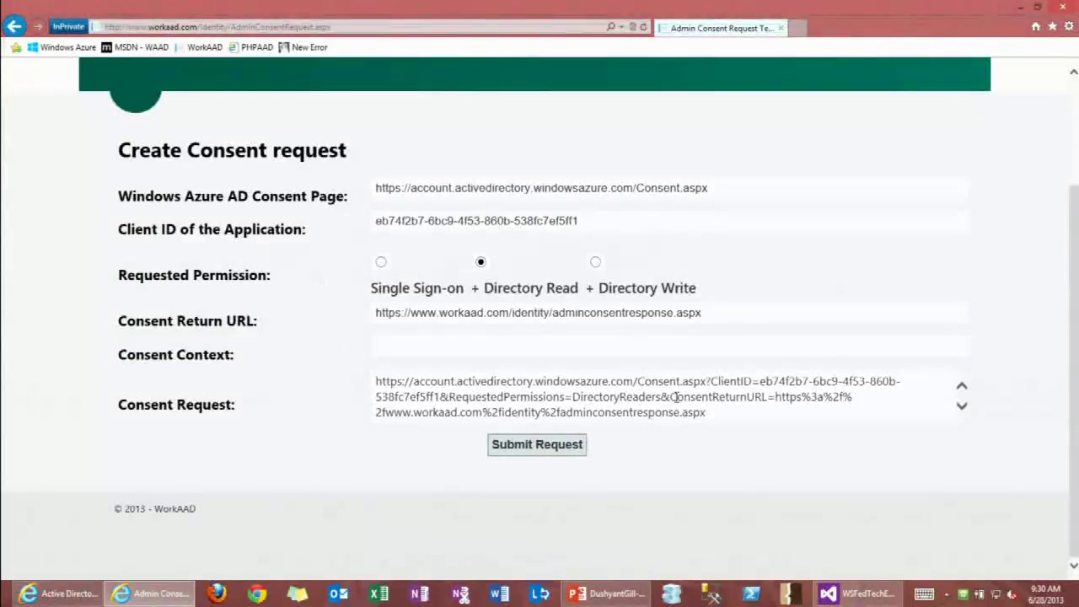
{"action": "left_click_drag", "start_coordinate": [739, 412], "coordinate": [380, 373]}
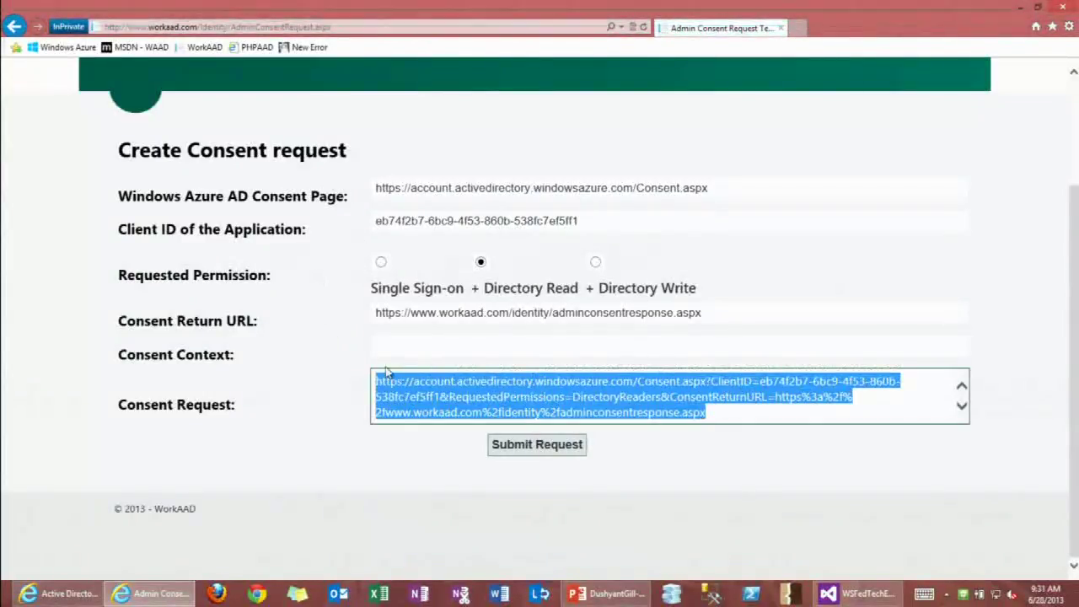
{"action": "left_click", "coordinate": [14, 26]}
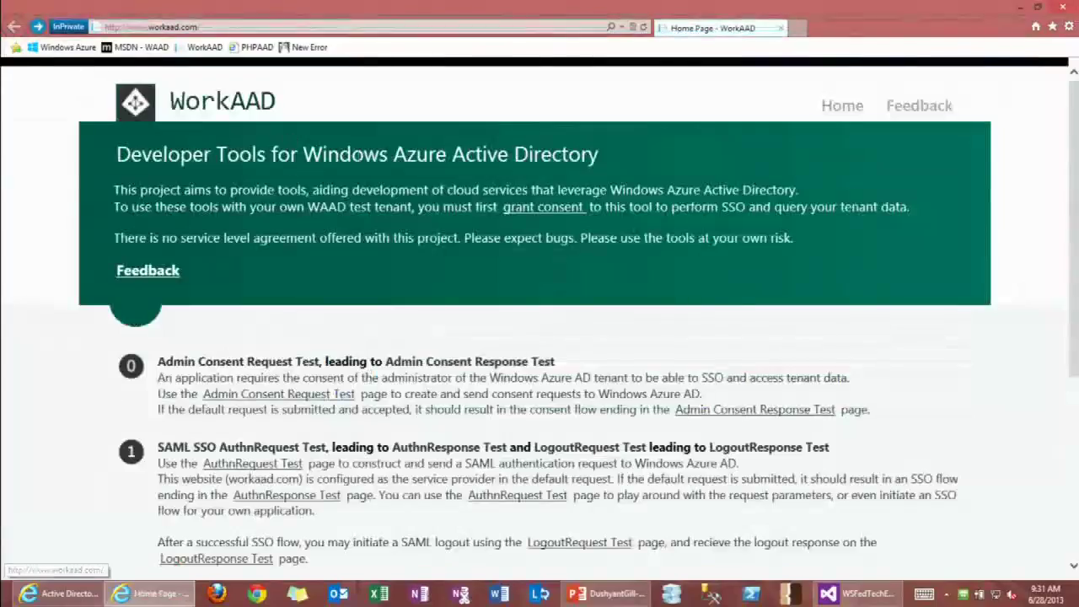
Paste the copied consent URL into a new InPrivate tab and load it.
{"action": "left_click", "coordinate": [799, 29]}
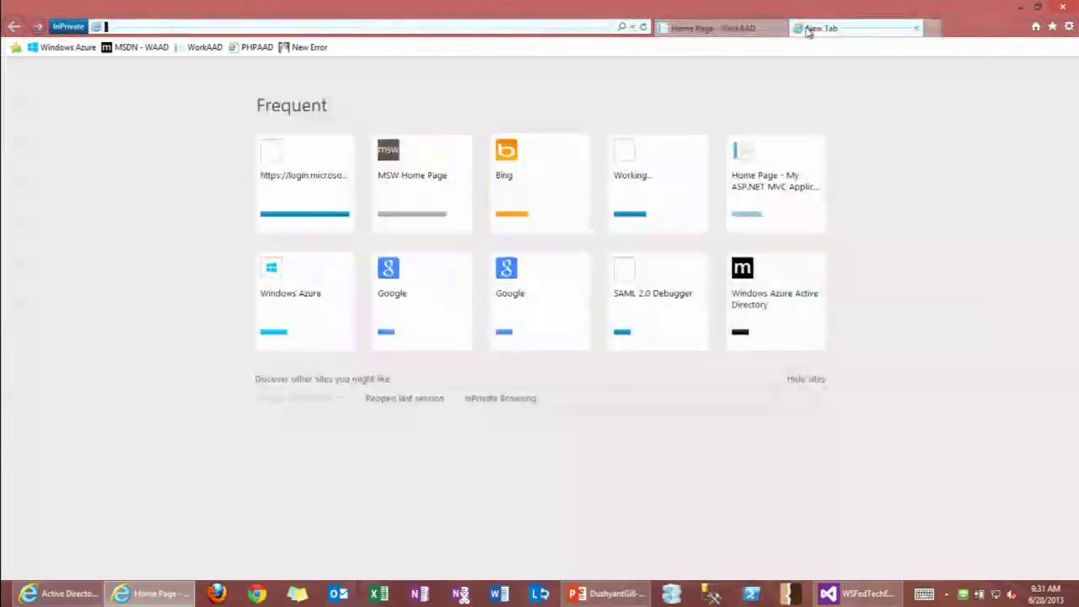
{"action": "key", "text": "ctrl+v"}
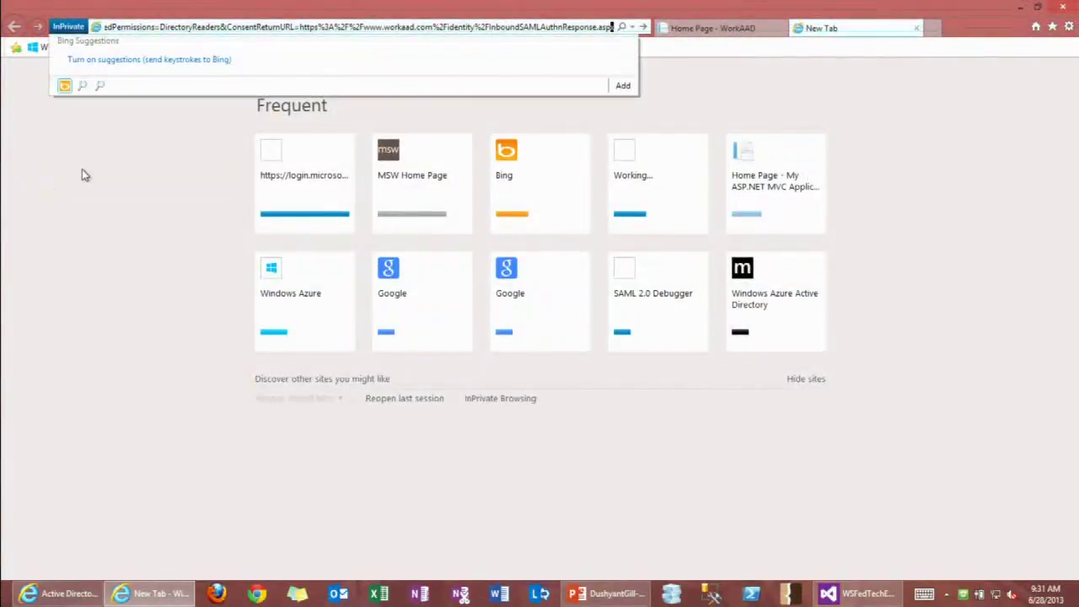
{"action": "key", "text": "Return"}
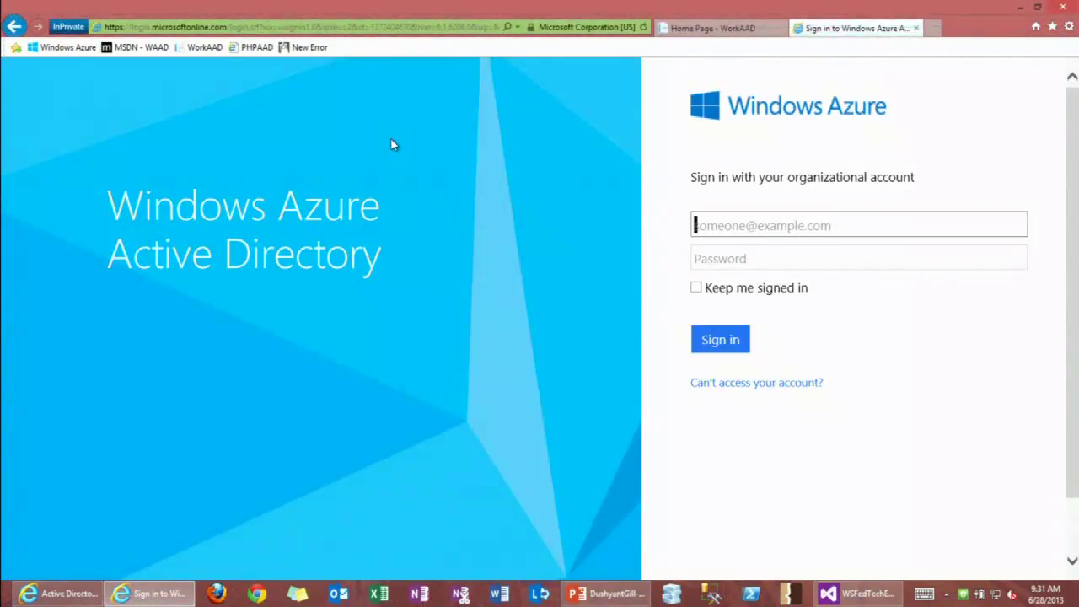
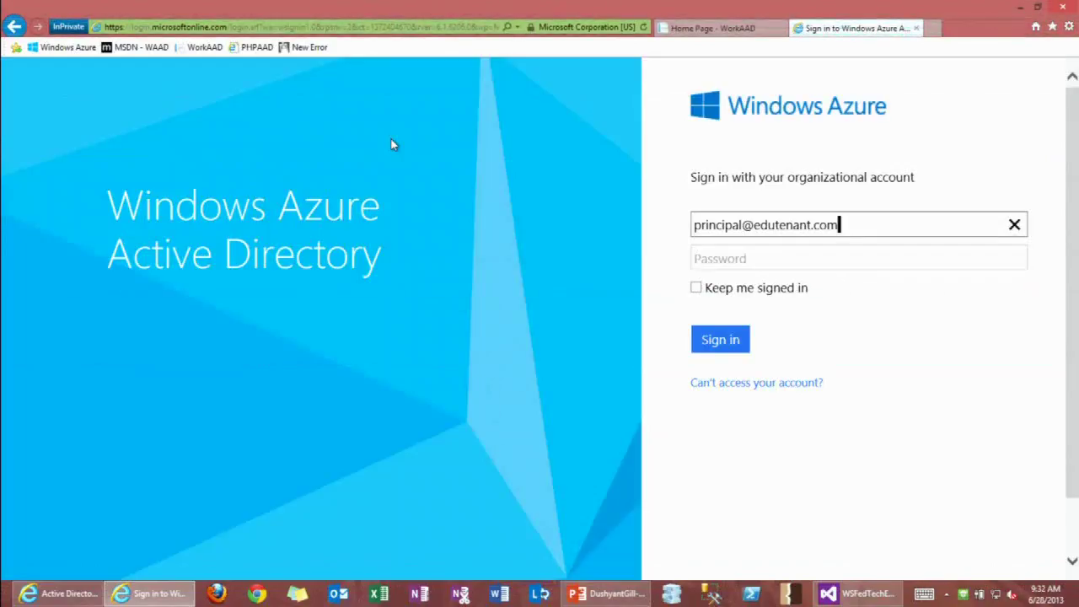
Enter the federated user's organizational e-mail so sign-in redirects to the Shibboleth login page.
{"action": "key", "text": "Tab"}
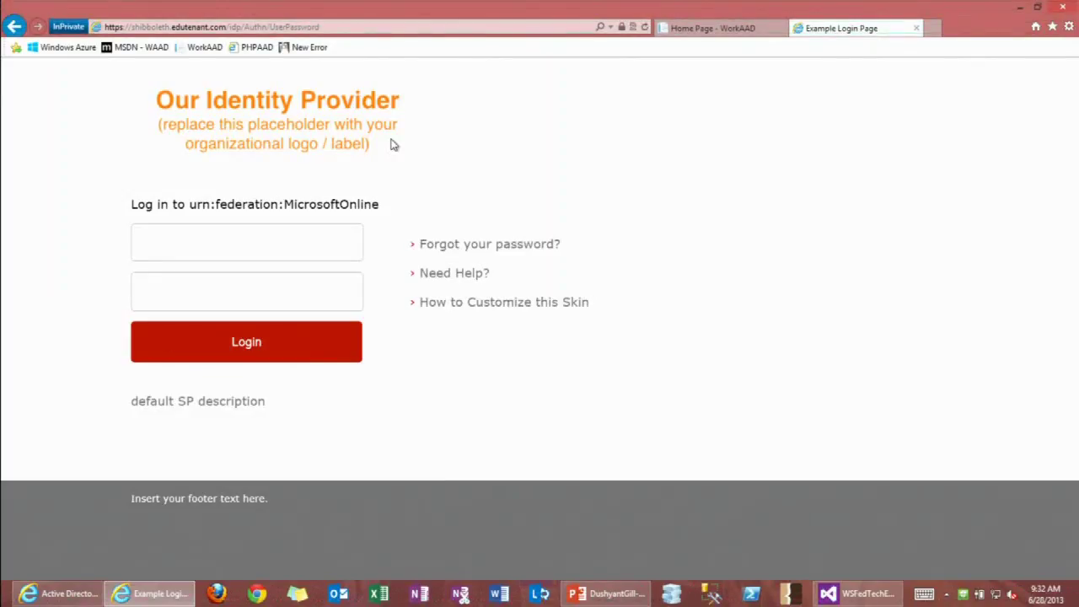
Log in at Shibboleth with the federated user's username and password, then copy the response URL and close the tab.
{"action": "left_click", "coordinate": [290, 246]}
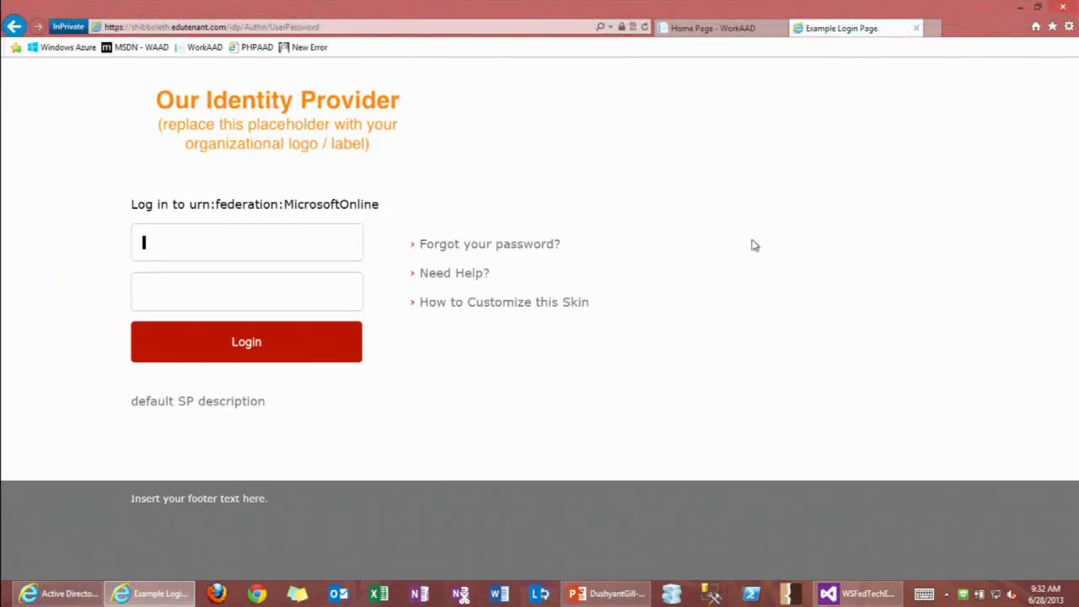
{"action": "type", "text": "principal"}
{"action": "key", "text": "Tab"}
{"action": "type", "text": "*****"}
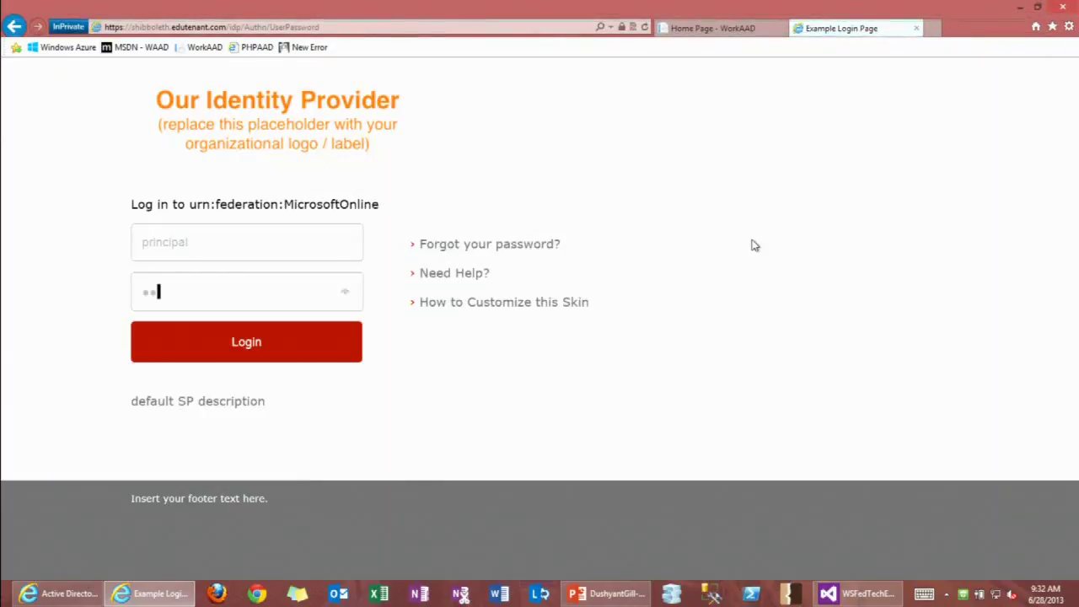
{"action": "type", "text": "***"}
{"action": "key", "text": "Return"}
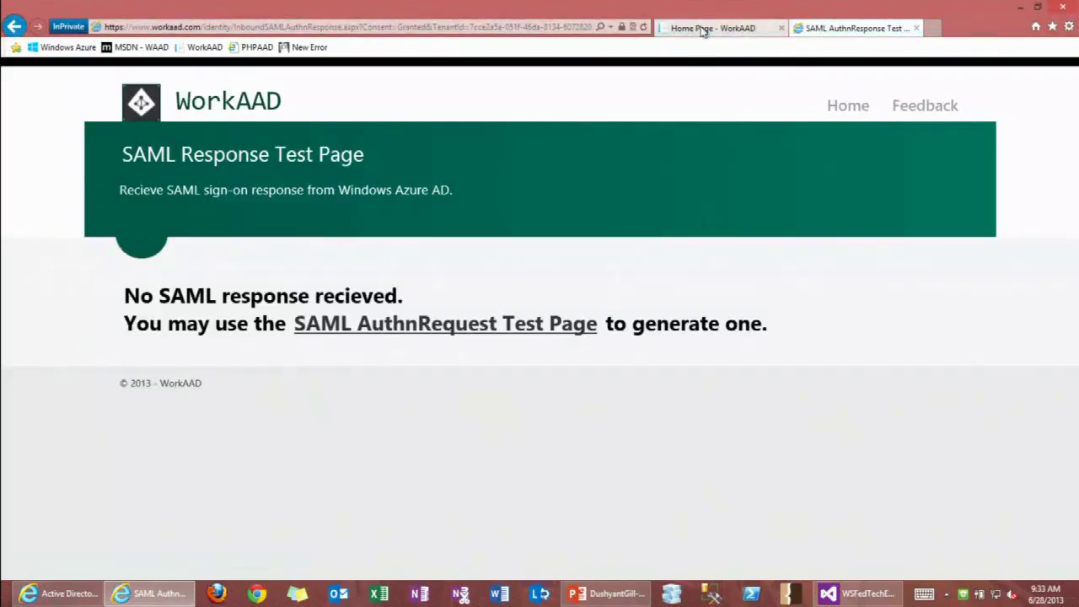
{"action": "left_click", "coordinate": [433, 31]}
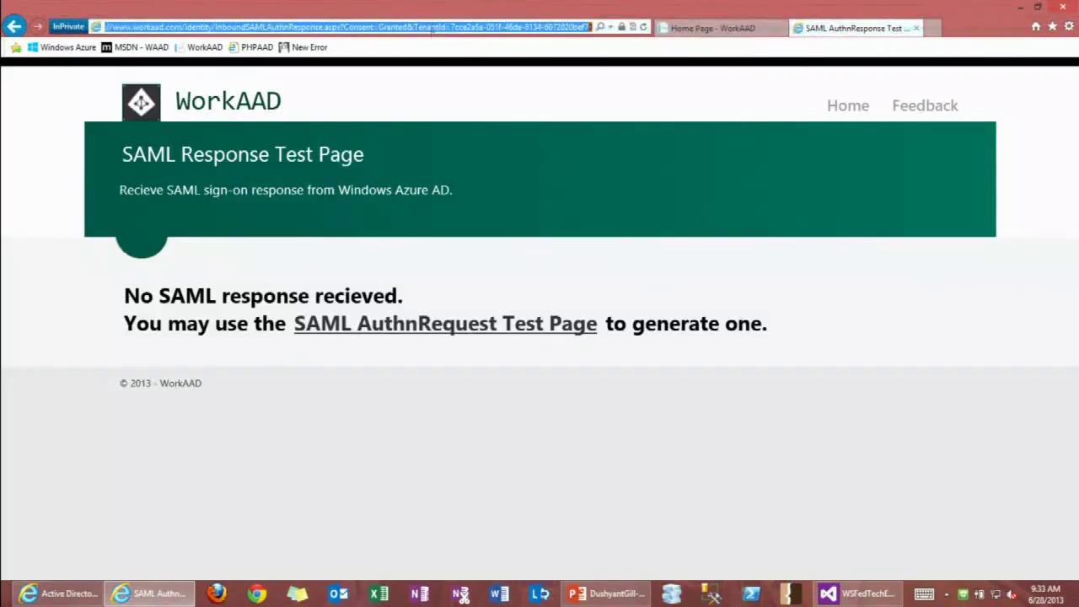
{"action": "left_click", "coordinate": [915, 29]}
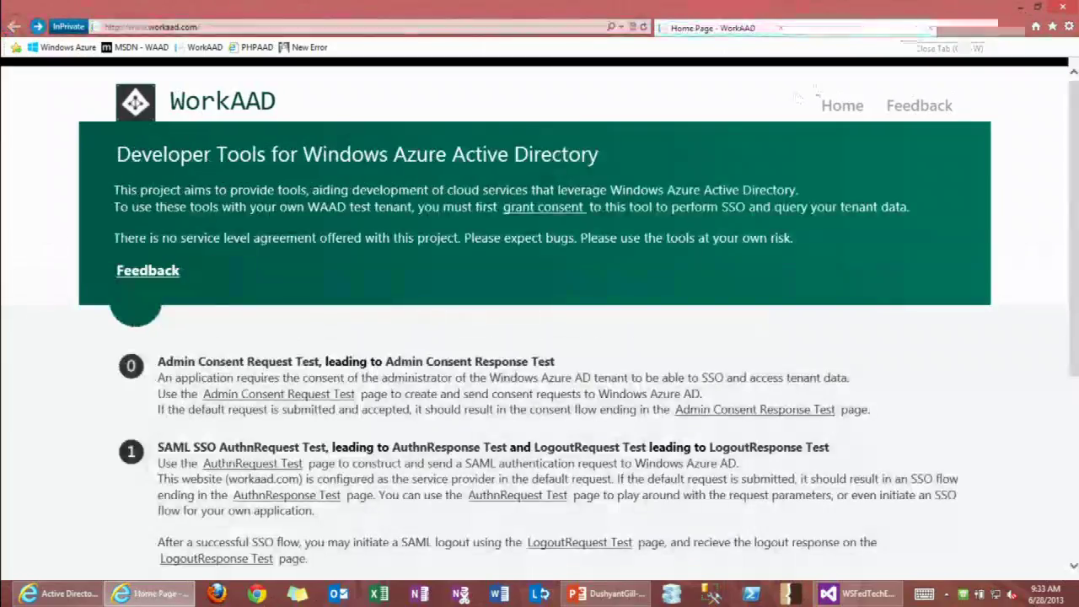
Launch notepad++ from Run, paste the response URL, turn on word wrap and widen the window.
{"action": "key", "text": "super+r"}
{"action": "type", "text": "notepad++"}
{"action": "key", "text": "Return"}
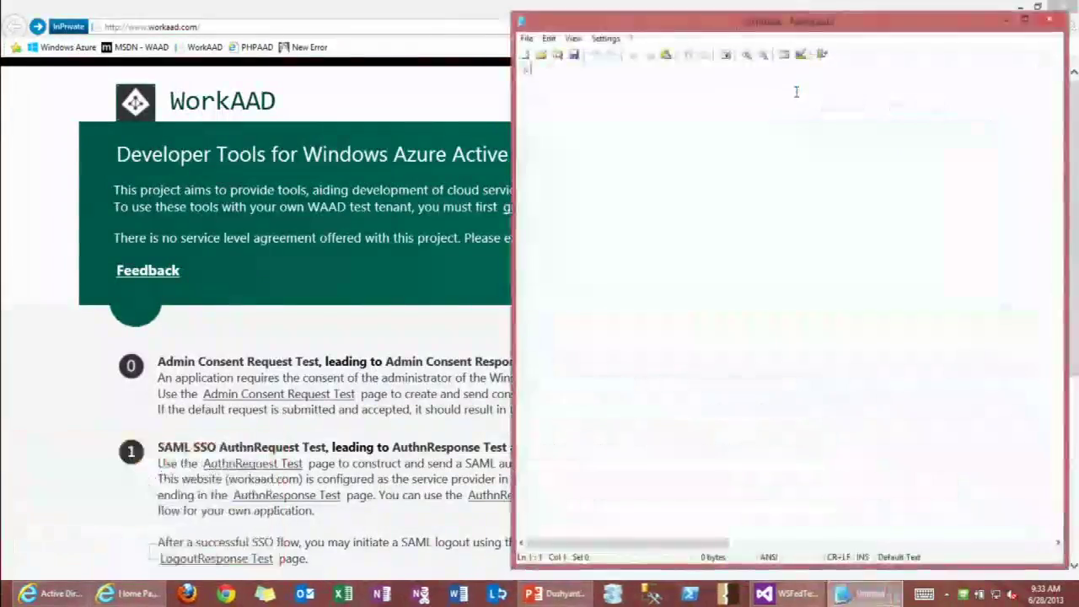
{"action": "key", "text": "ctrl+v"}
{"action": "scroll", "coordinate": [781, 90], "scroll_direction": "up", "scroll_amount": 6}
{"action": "left_click", "coordinate": [725, 55]}
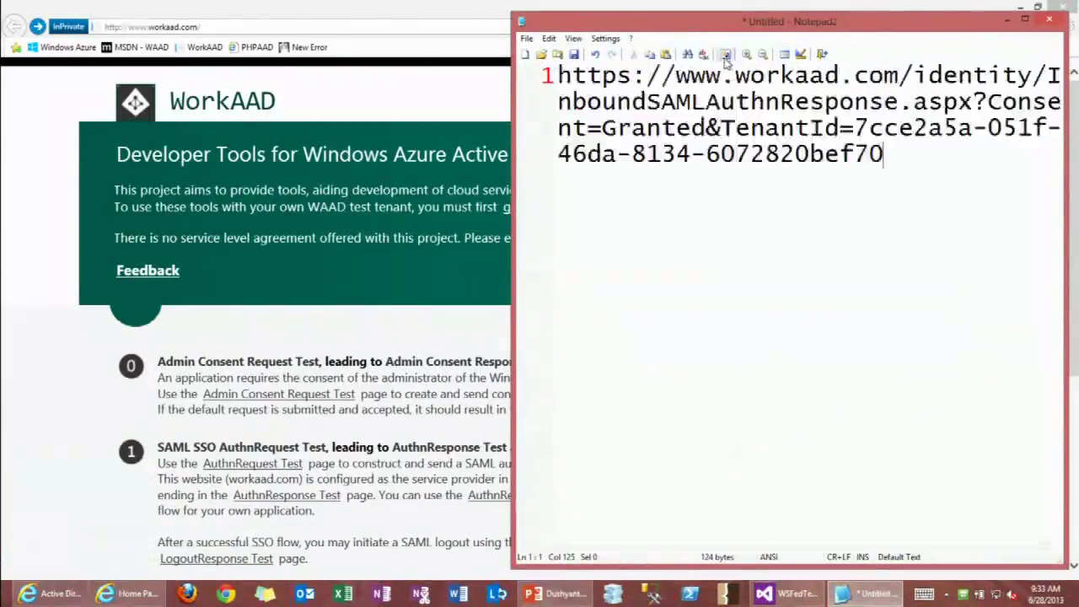
{"action": "left_click_drag", "start_coordinate": [512, 182], "coordinate": [305, 189]}
Put Consent=Granted and TenantId on separate lines, with a blank line above Consent.
{"action": "left_click", "coordinate": [573, 101]}
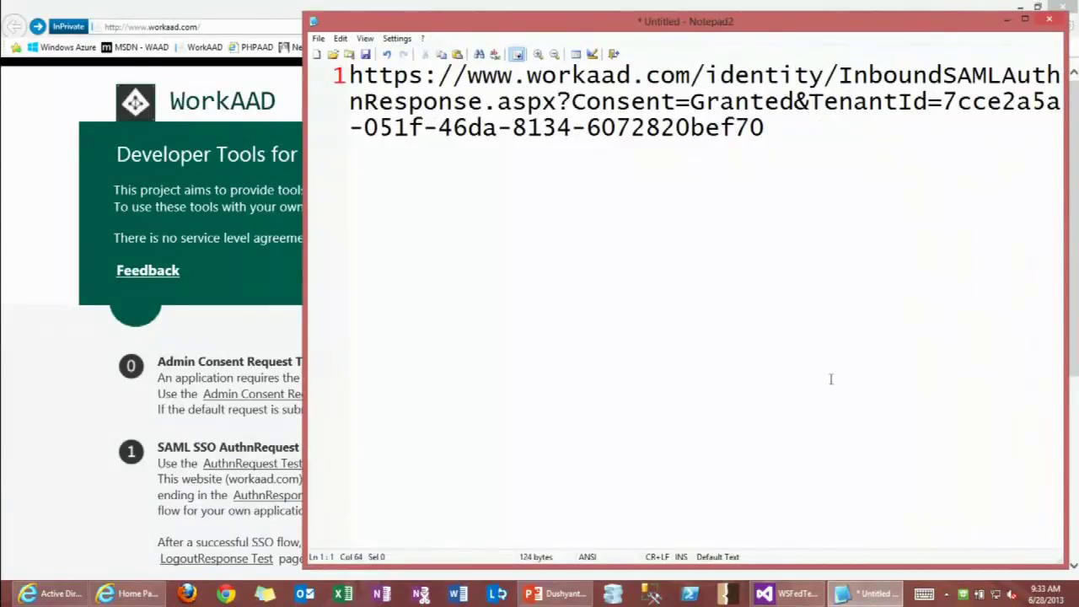
{"action": "key", "text": "Return"}
{"action": "key", "text": "ctrl+Right"}
{"action": "key", "text": "ctrl+Right"}
{"action": "key", "text": "ctrl+Right"}
{"action": "key", "text": "ctrl+Right"}
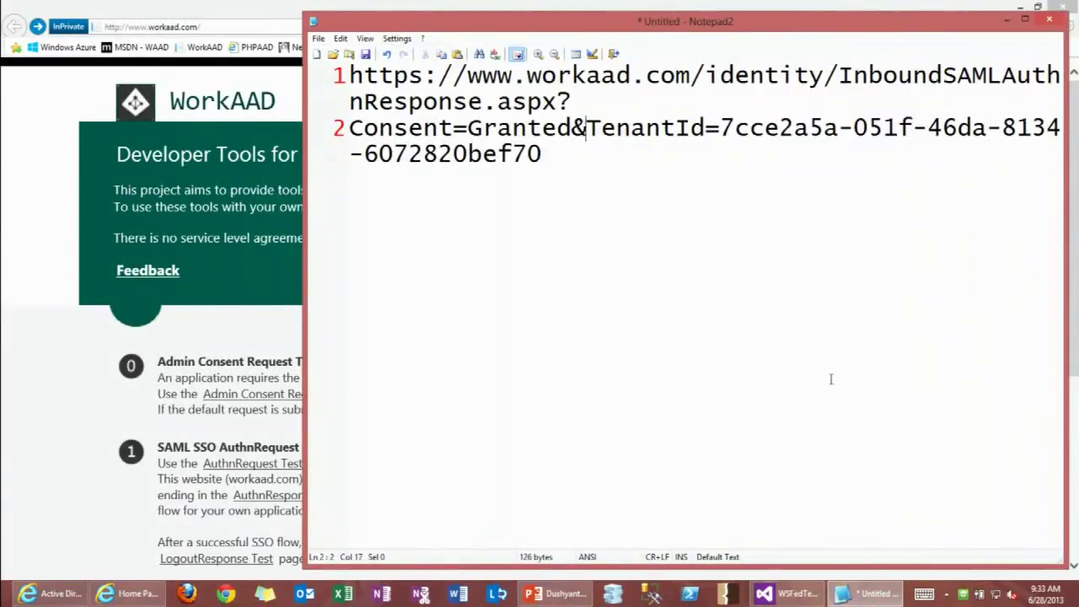
{"action": "key", "text": "Return"}
{"action": "key", "text": "Up"}
{"action": "key", "text": "Return"}
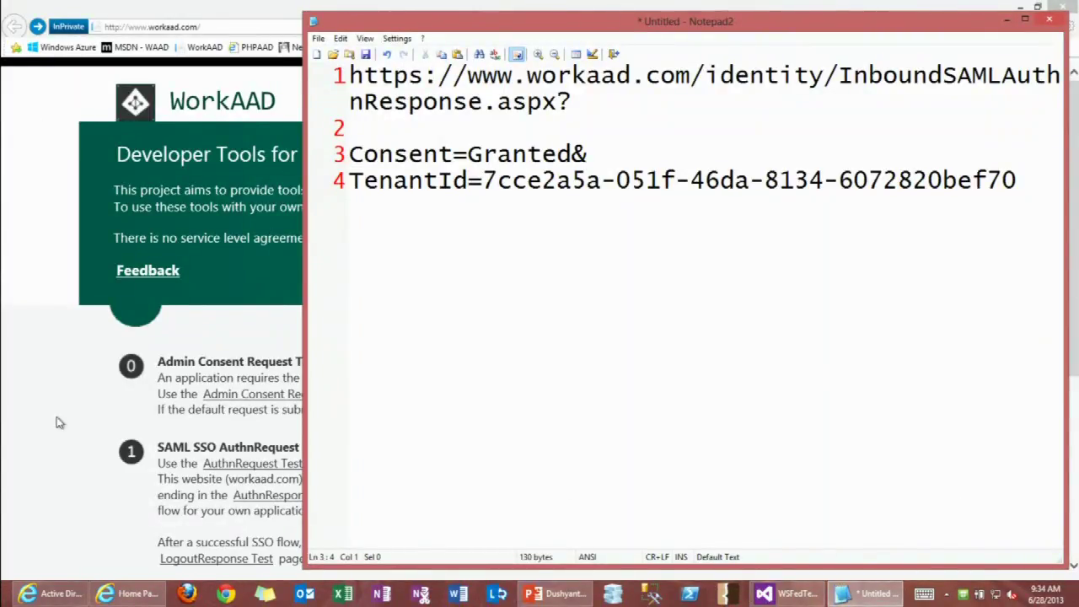
{"action": "left_click", "coordinate": [51, 594]}
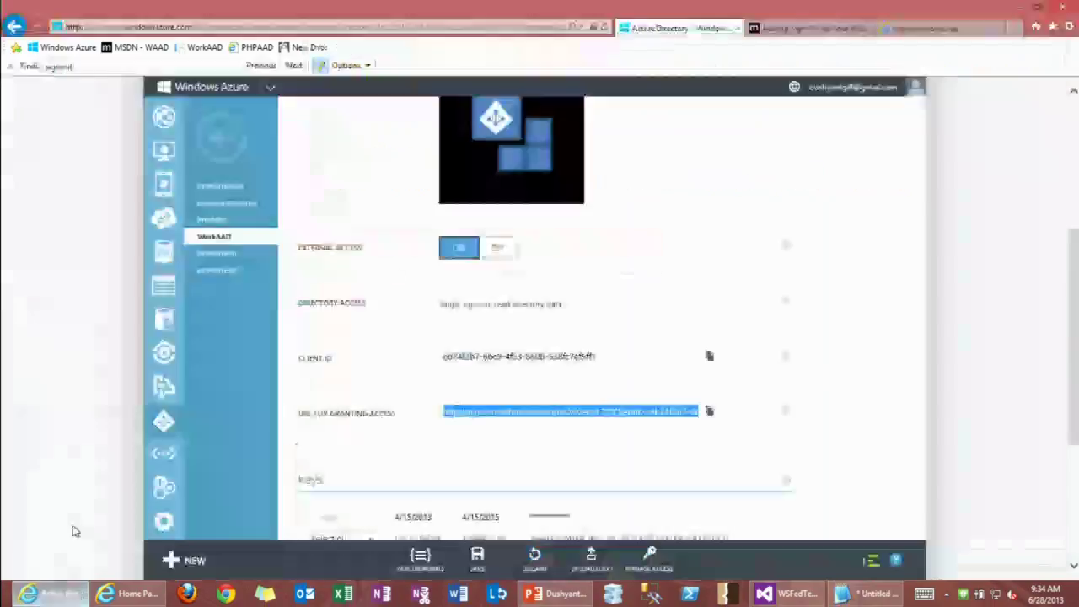
Select the WorkAAD app's granting-access URL and inspect its single sign-on Reply URL.
{"action": "left_click", "coordinate": [605, 425]}
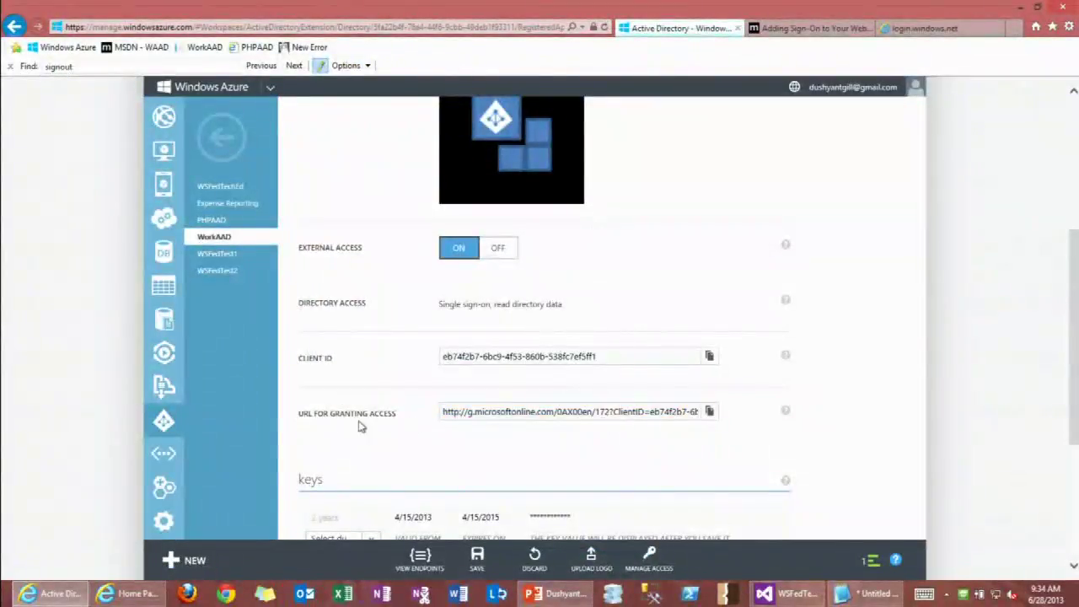
{"action": "left_click_drag", "start_coordinate": [444, 411], "coordinate": [628, 411]}
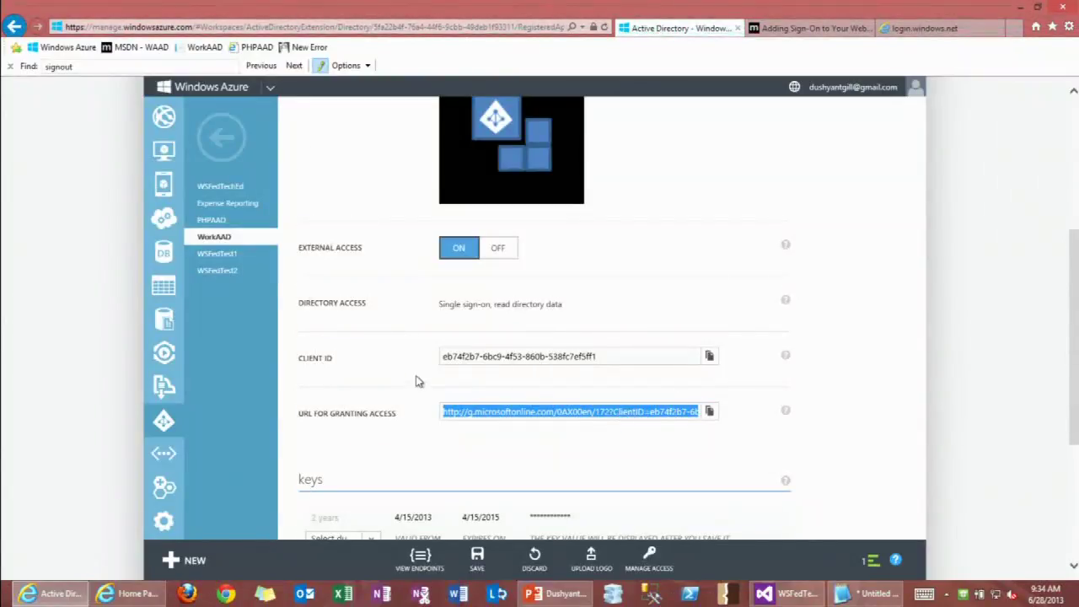
{"action": "scroll", "coordinate": [415, 370], "scroll_direction": "down", "scroll_amount": 2}
{"action": "scroll", "coordinate": [414, 343], "scroll_direction": "up", "scroll_amount": 5}
{"action": "scroll", "coordinate": [413, 341], "scroll_direction": "down", "scroll_amount": 3}
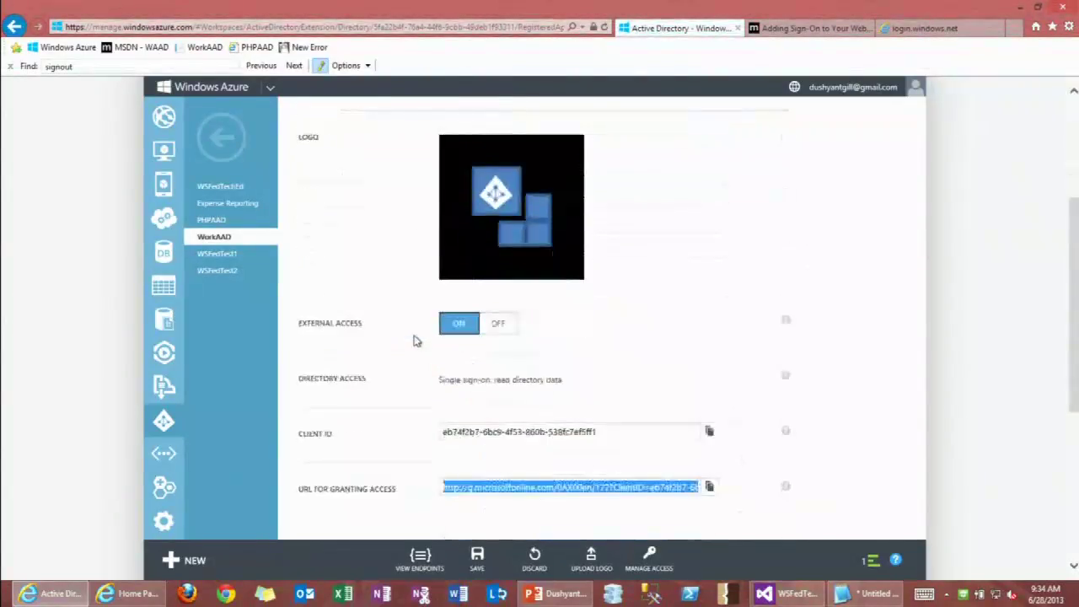
{"action": "scroll", "coordinate": [412, 340], "scroll_direction": "down", "scroll_amount": 5}
{"action": "left_click", "coordinate": [471, 434]}
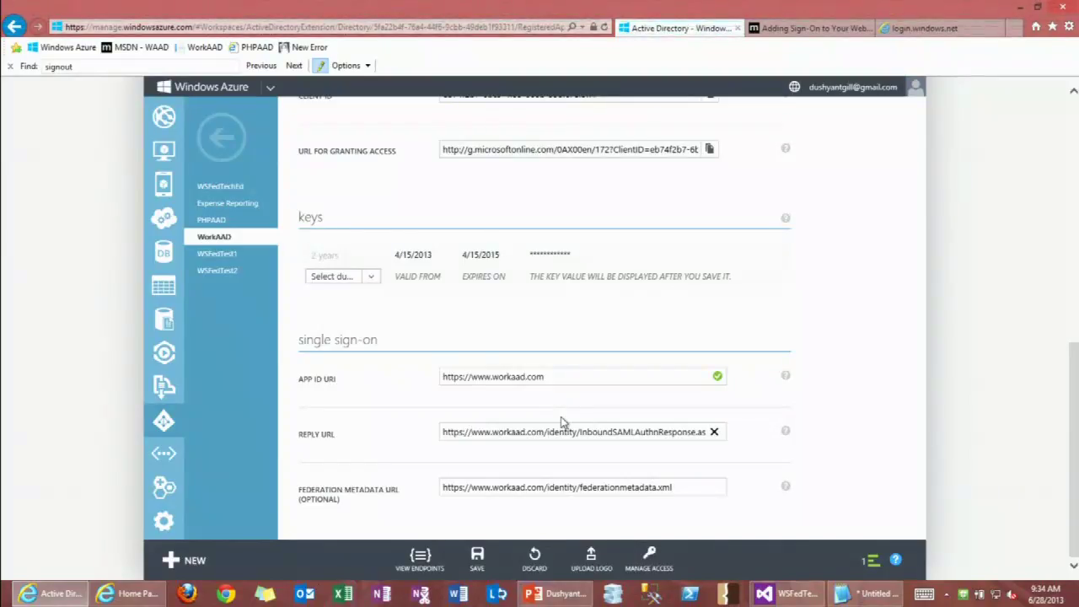
Close the federation metadata window's tabs and leave the portal, discarding unsaved changes.
{"action": "left_click", "coordinate": [942, 30]}
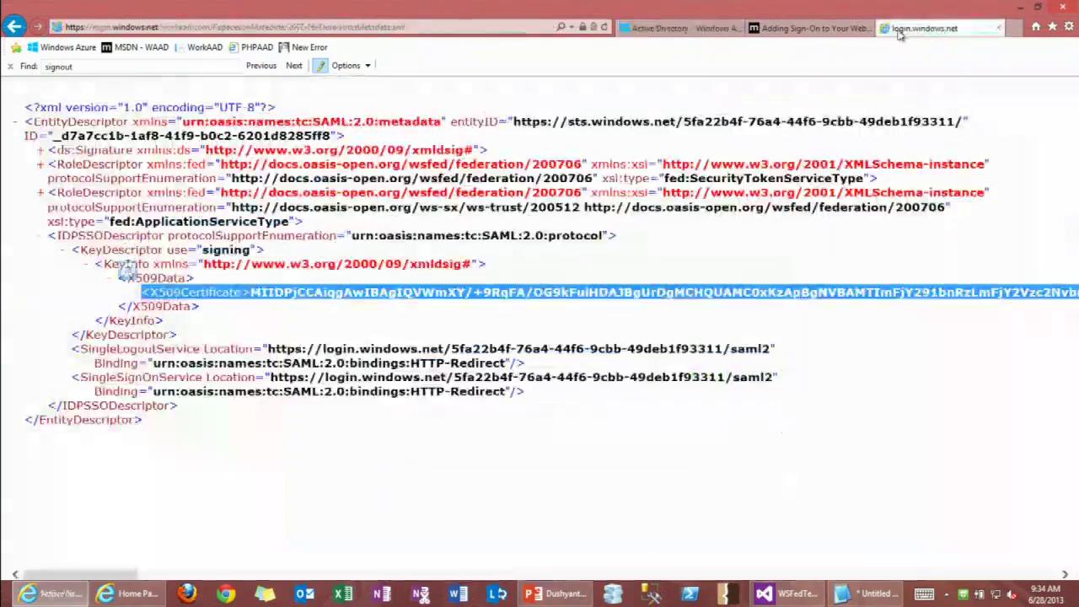
{"action": "left_click", "coordinate": [1064, 8]}
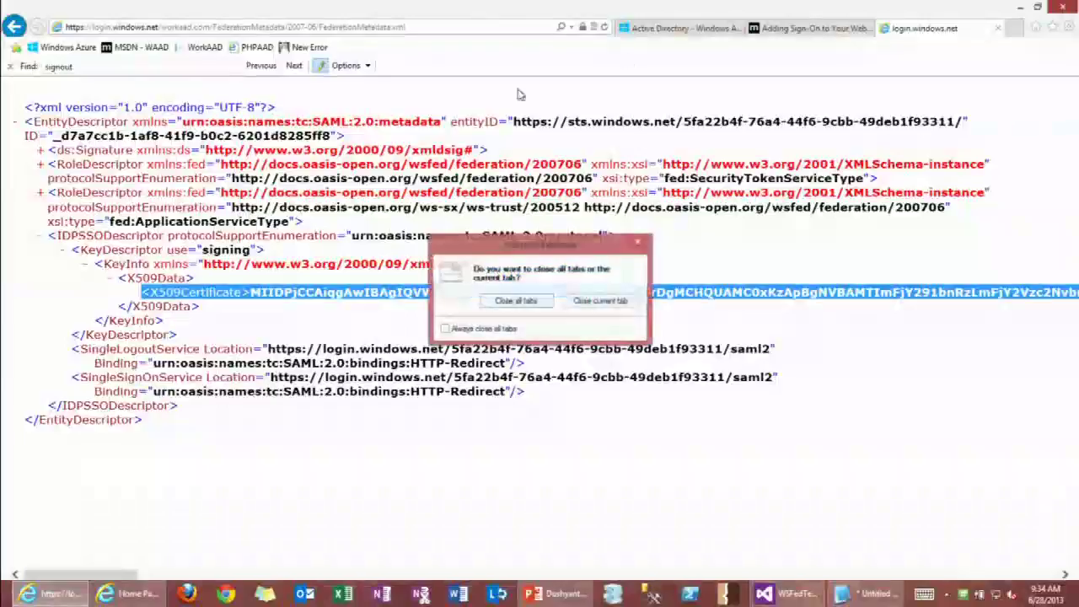
{"action": "left_click", "coordinate": [647, 237]}
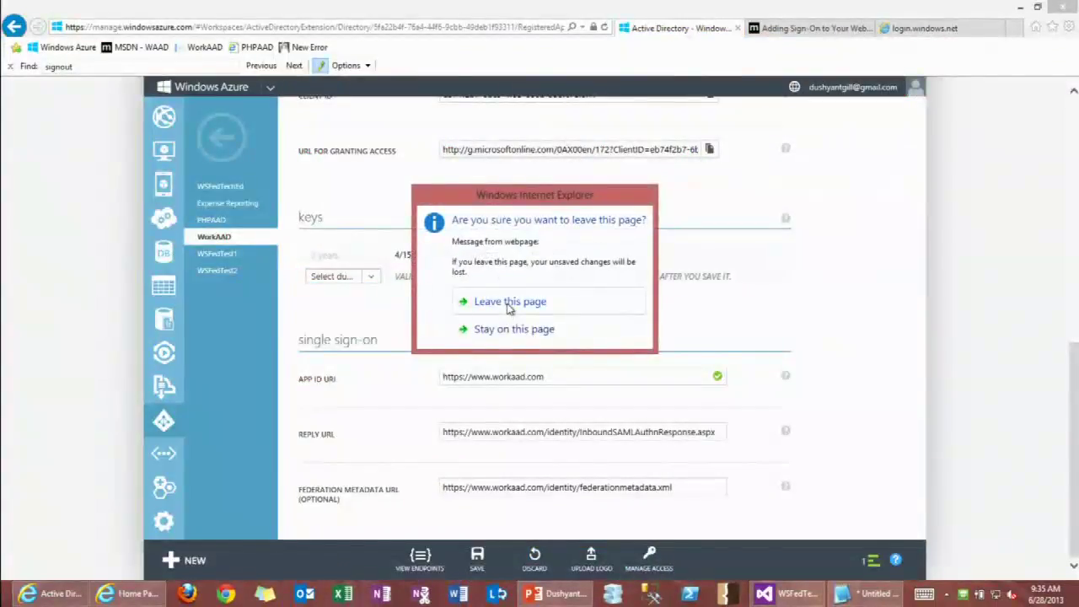
{"action": "left_click", "coordinate": [506, 305]}
Discard the scratch notes, close the old private window, and open workaad.com in a new InPrivate window.
{"action": "left_click", "coordinate": [1049, 19]}
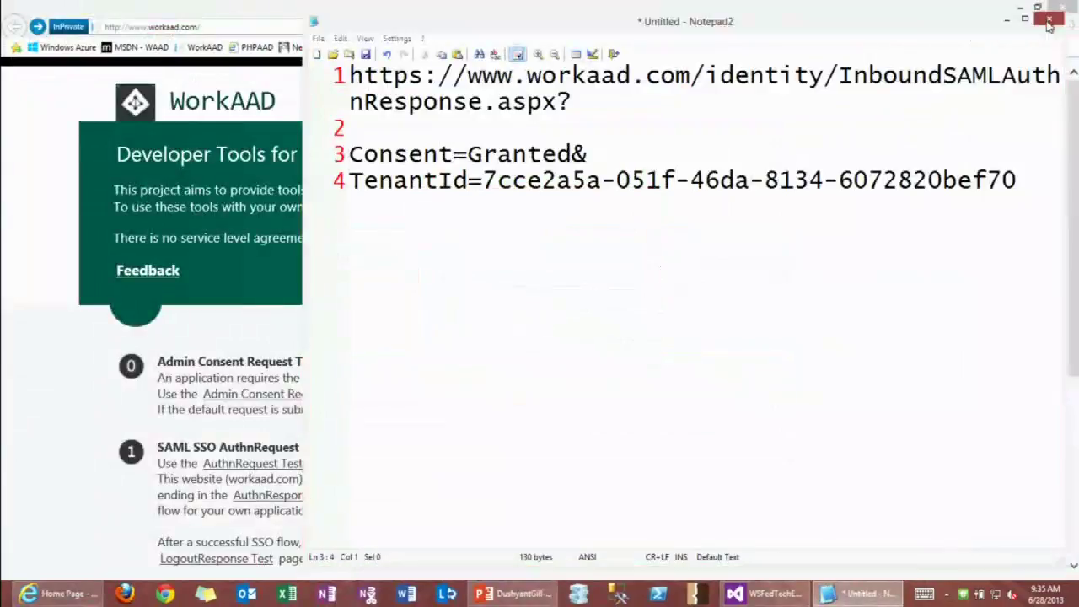
{"action": "left_click", "coordinate": [550, 342]}
{"action": "left_click", "coordinate": [1060, 8]}
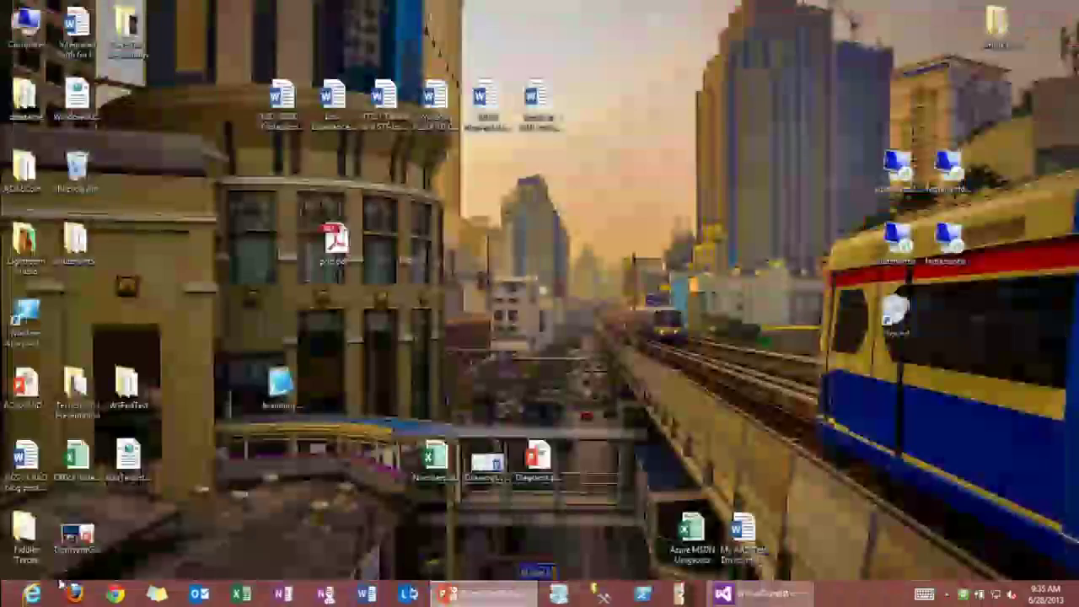
{"action": "right_click", "coordinate": [41, 596]}
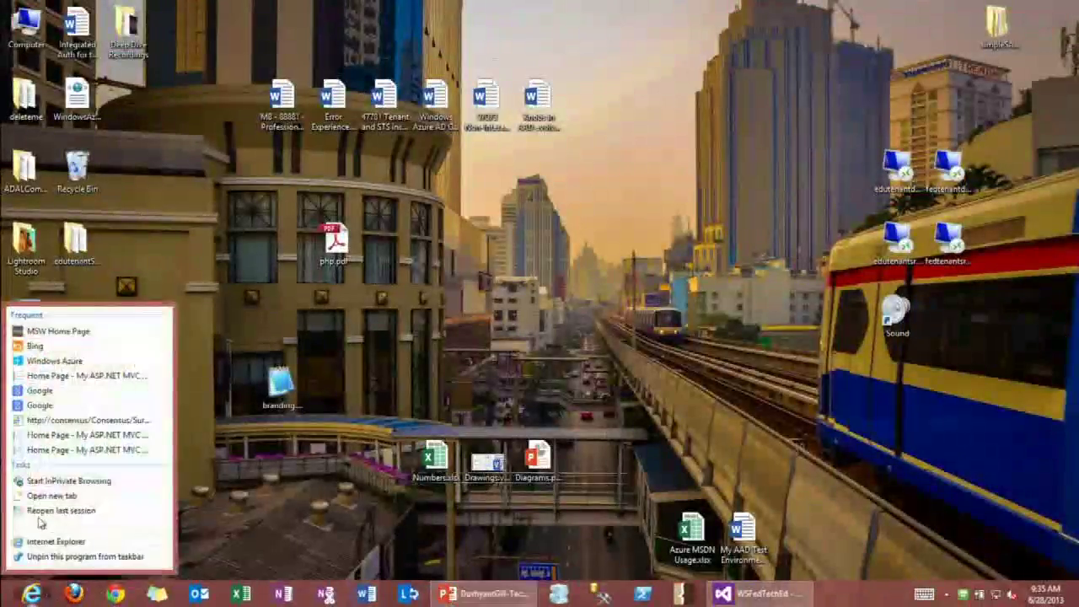
{"action": "left_click", "coordinate": [68, 481]}
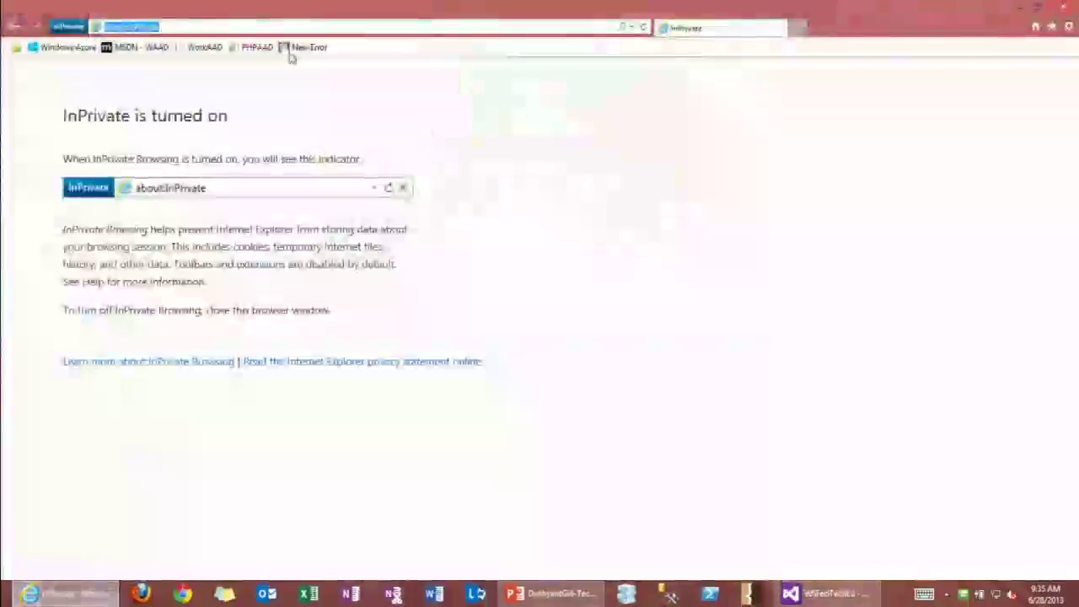
{"action": "type", "text": "workaad.com/"}
{"action": "key", "text": "Return"}
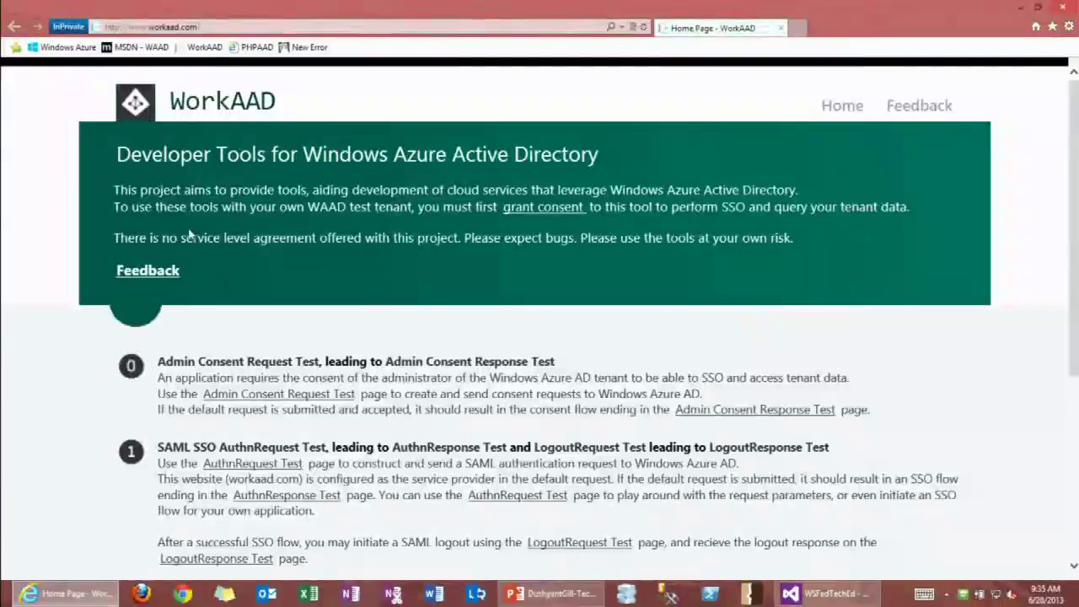
Open the SAML AuthnRequest Test and submit the default authentication request.
{"action": "left_click", "coordinate": [217, 449]}
{"action": "scroll", "coordinate": [278, 362], "scroll_direction": "down", "scroll_amount": 1}
{"action": "scroll", "coordinate": [284, 360], "scroll_direction": "down", "scroll_amount": 3}
{"action": "left_click", "coordinate": [519, 459]}
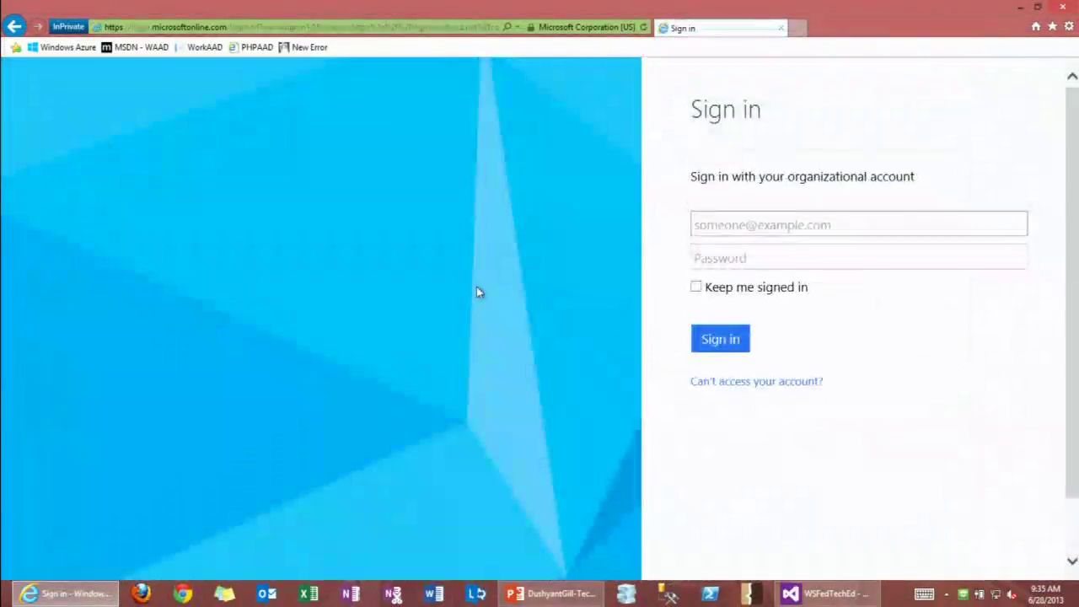
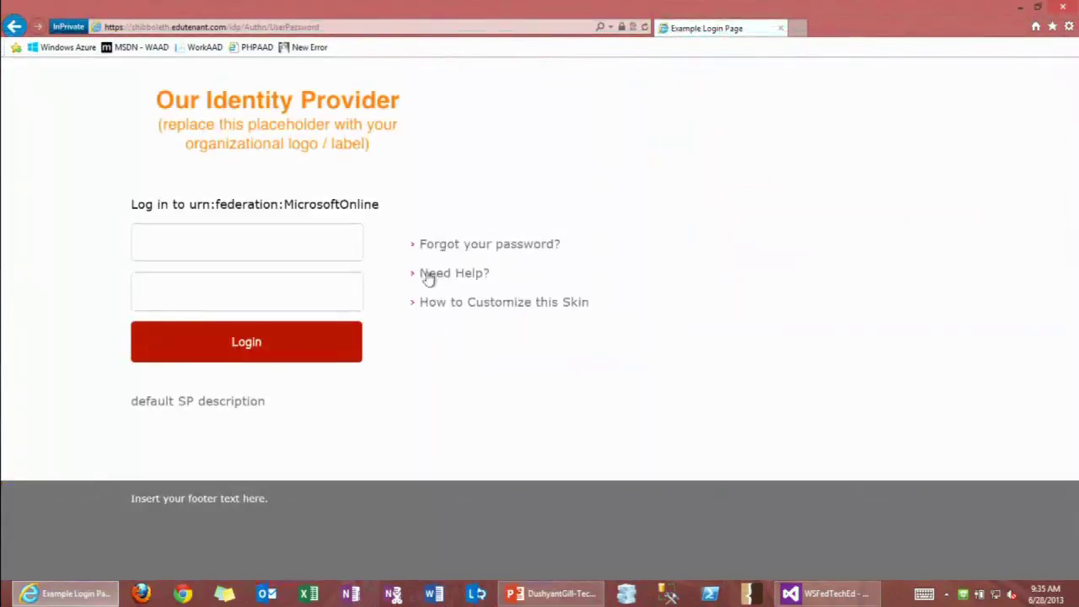
Enter the edutenant test user's e-mail, then log in on the Shibboleth page with its username and password.
{"action": "type", "text": "dean"}
{"action": "key", "text": "Tab"}
{"action": "type", "text": "password"}
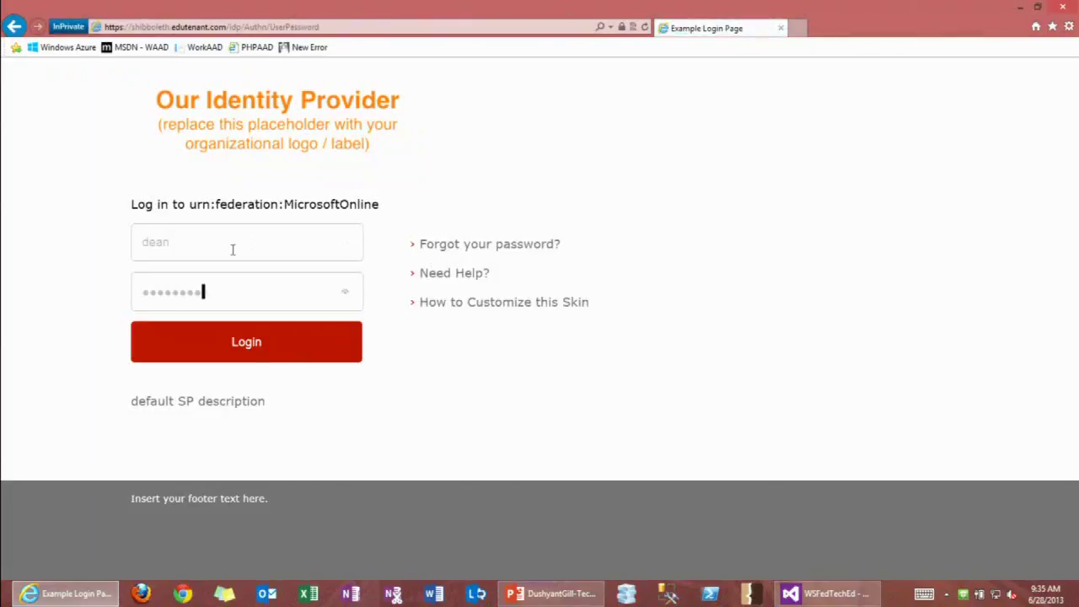
{"action": "key", "text": "Return"}
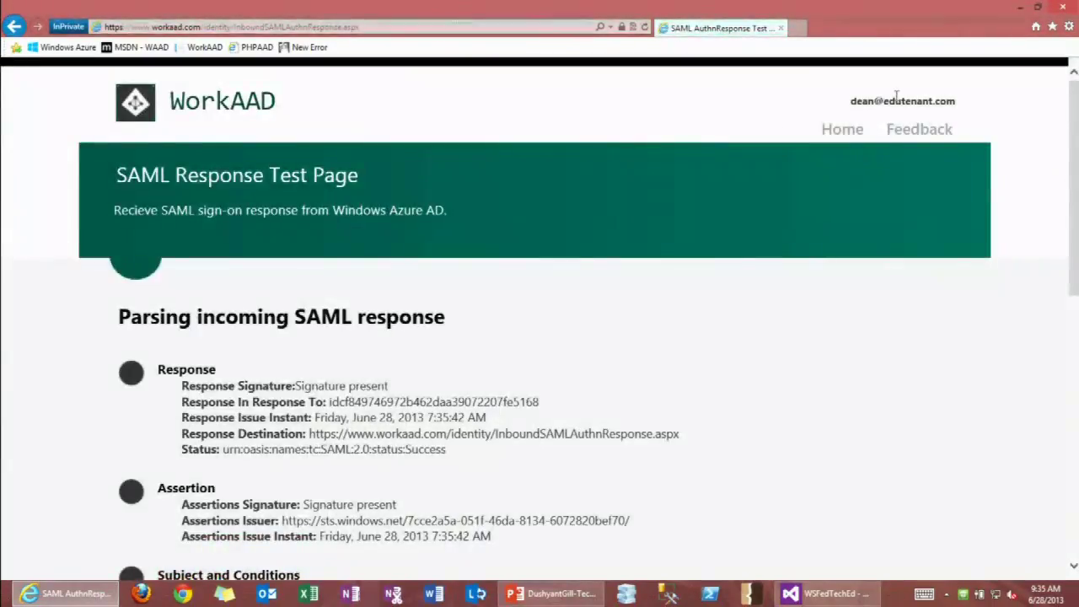
Highlight the signed-in account name and review the parsed SAML response claims and attributes.
{"action": "left_click_drag", "start_coordinate": [910, 101], "coordinate": [853, 122]}
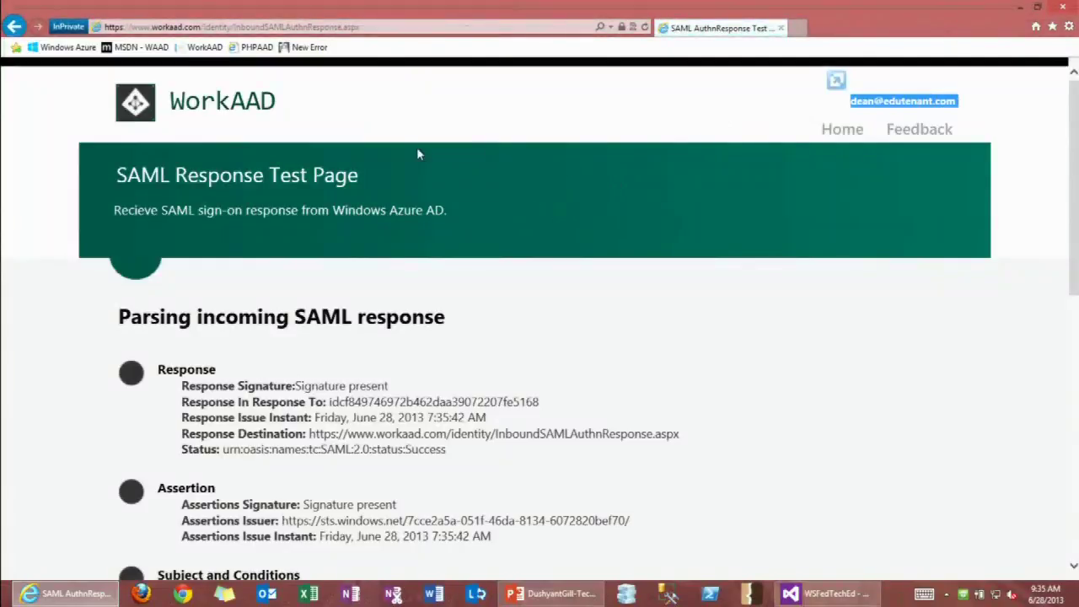
{"action": "scroll", "coordinate": [500, 241], "scroll_direction": "down", "scroll_amount": 1}
{"action": "scroll", "coordinate": [508, 216], "scroll_direction": "up", "scroll_amount": 1}
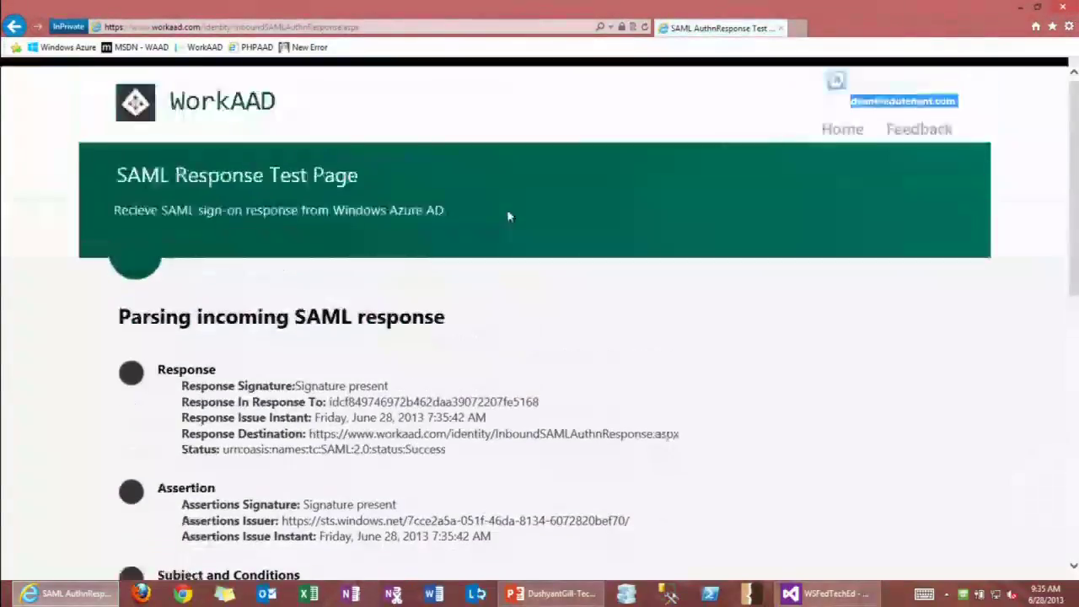
{"action": "scroll", "coordinate": [406, 189], "scroll_direction": "down", "scroll_amount": 2}
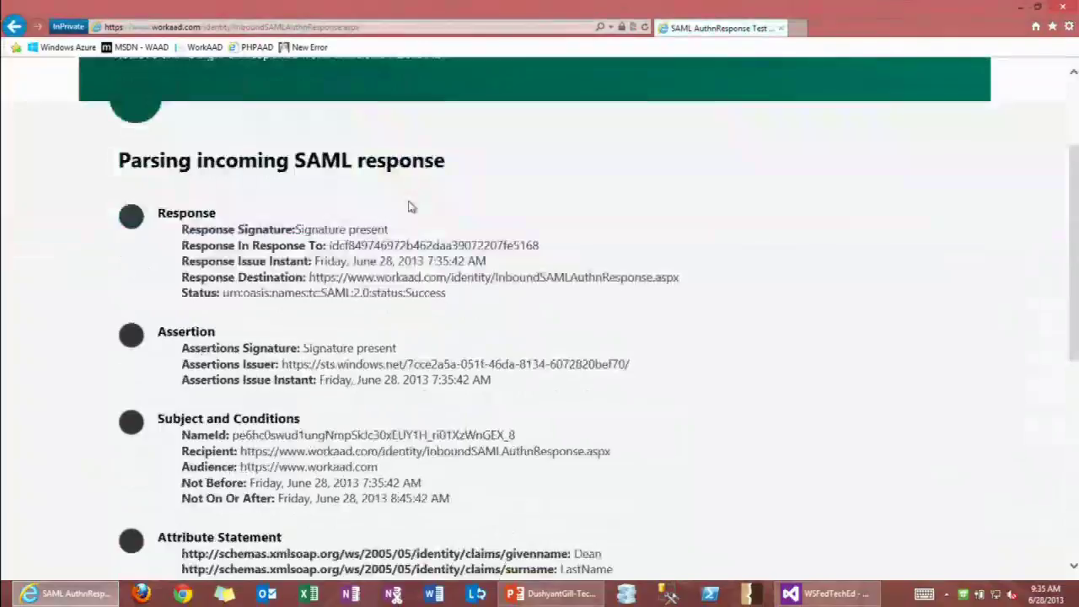
{"action": "scroll", "coordinate": [421, 209], "scroll_direction": "down", "scroll_amount": 3}
{"action": "scroll", "coordinate": [466, 224], "scroll_direction": "down", "scroll_amount": 1}
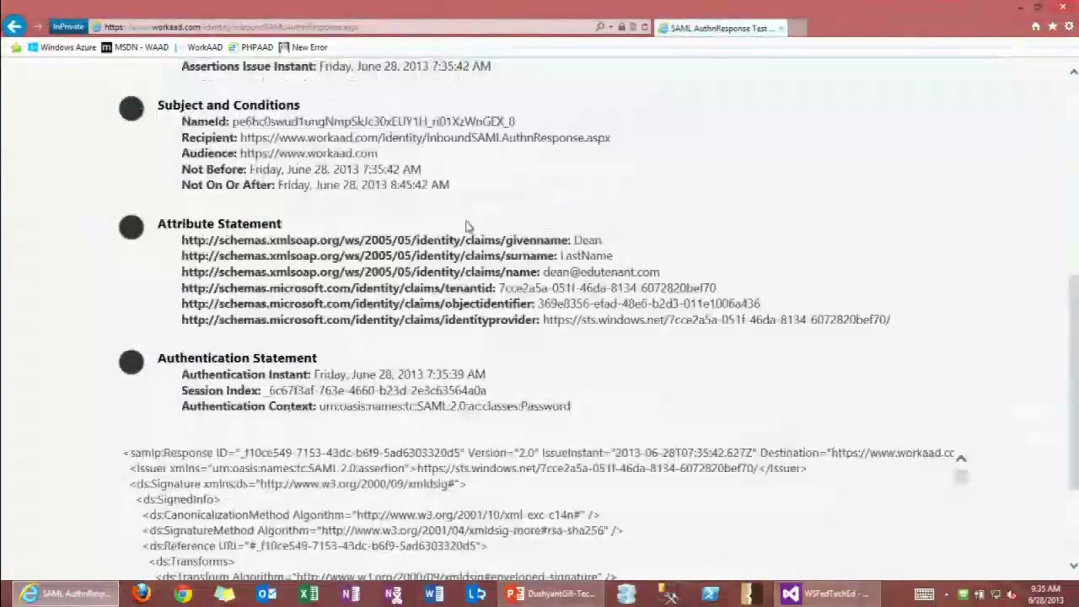
{"action": "scroll", "coordinate": [480, 225], "scroll_direction": "up", "scroll_amount": 3}
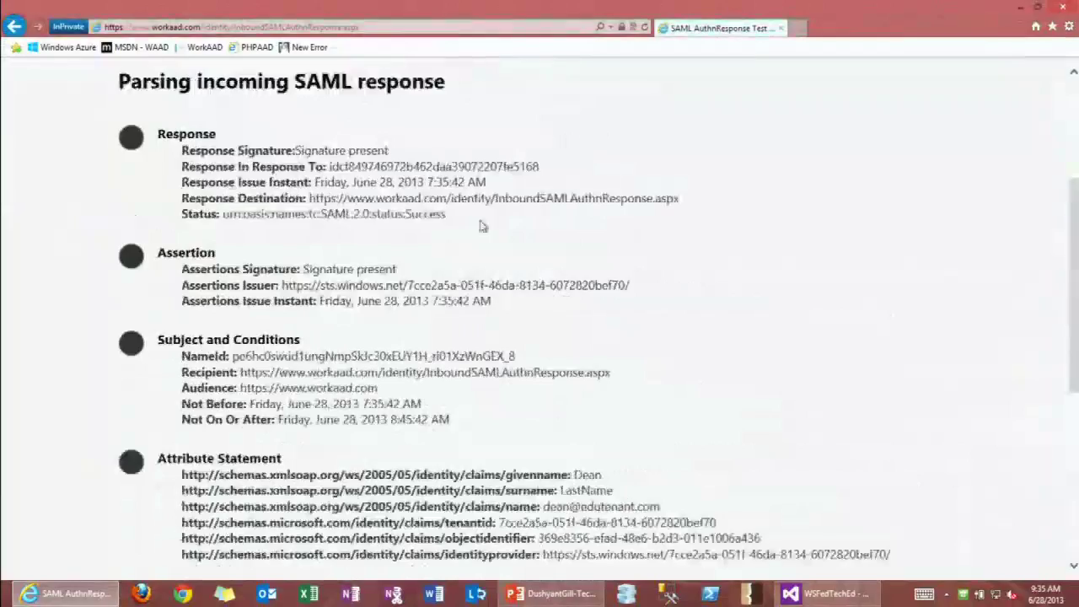
{"action": "scroll", "coordinate": [471, 225], "scroll_direction": "up", "scroll_amount": 1}
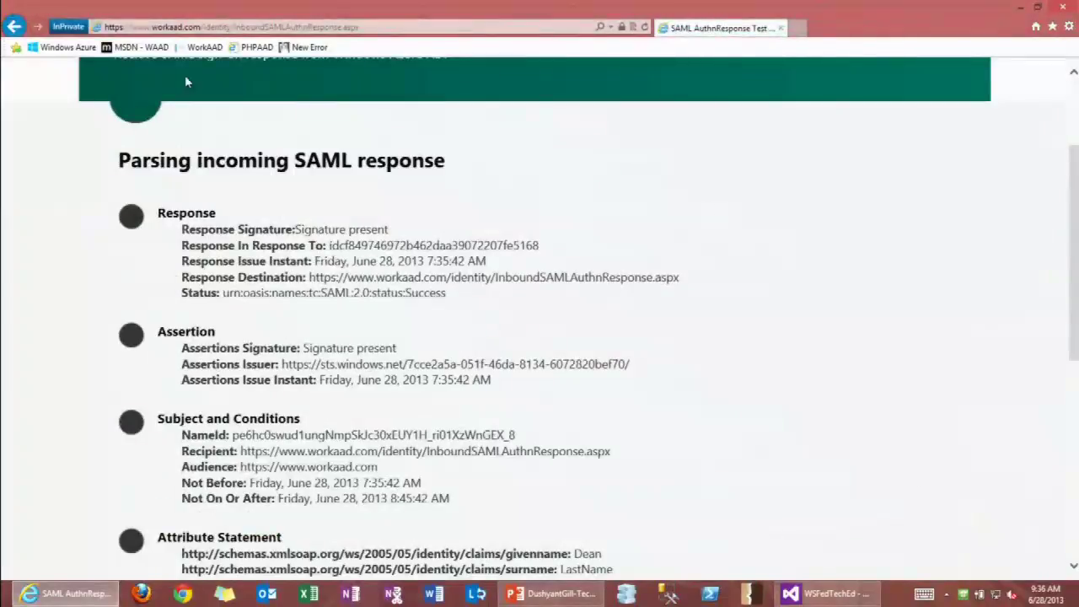
{"action": "scroll", "coordinate": [162, 92], "scroll_direction": "up", "scroll_amount": 2}
Return to the WorkAAD home page and close the InPrivate browser window.
{"action": "left_click", "coordinate": [169, 98]}
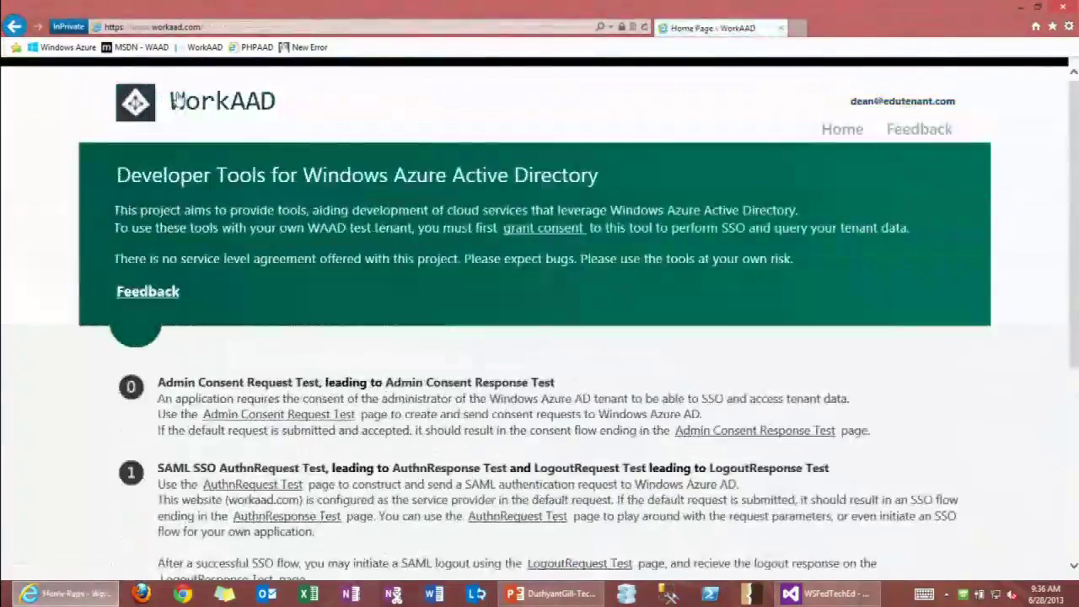
{"action": "mouse_move", "coordinate": [1066, 6]}
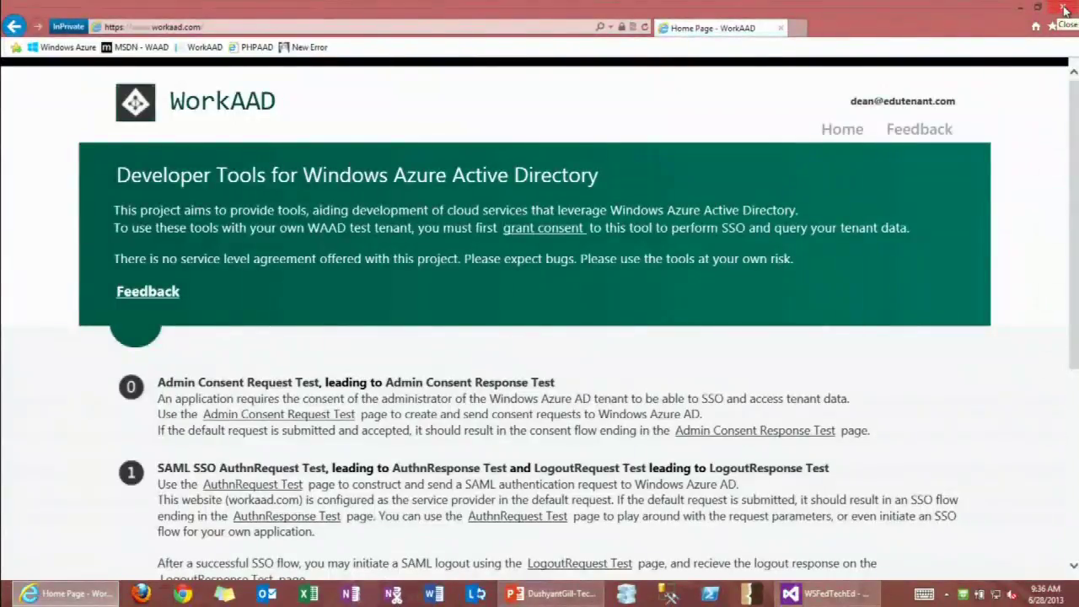
{"action": "left_click", "coordinate": [1065, 10]}
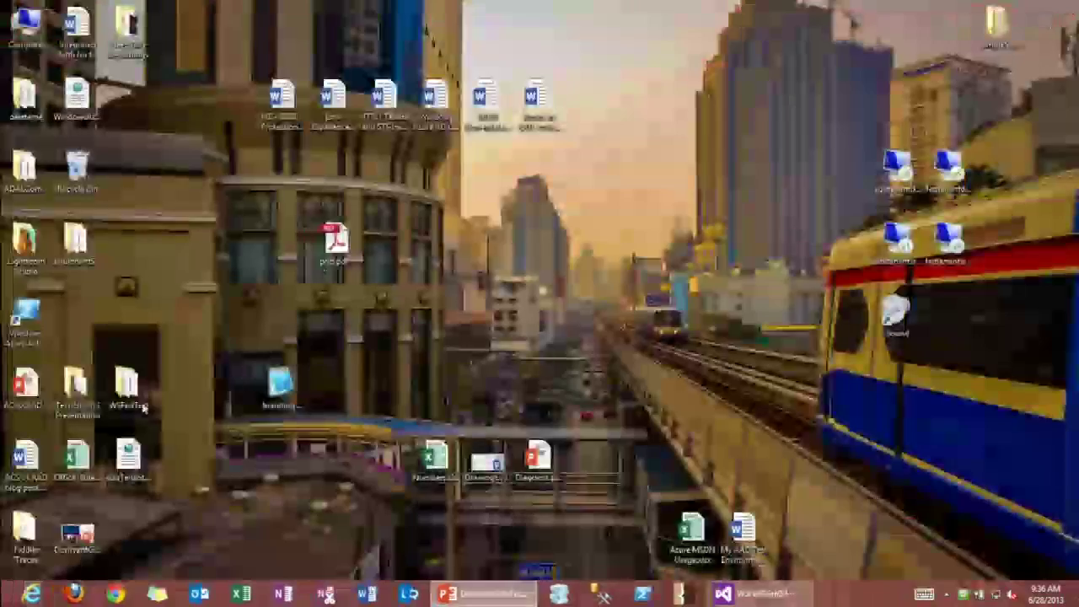
In a new InPrivate window at workaad.com, submit the default SAML AuthnRequest test.
{"action": "right_click", "coordinate": [32, 593]}
{"action": "left_click", "coordinate": [68, 480]}
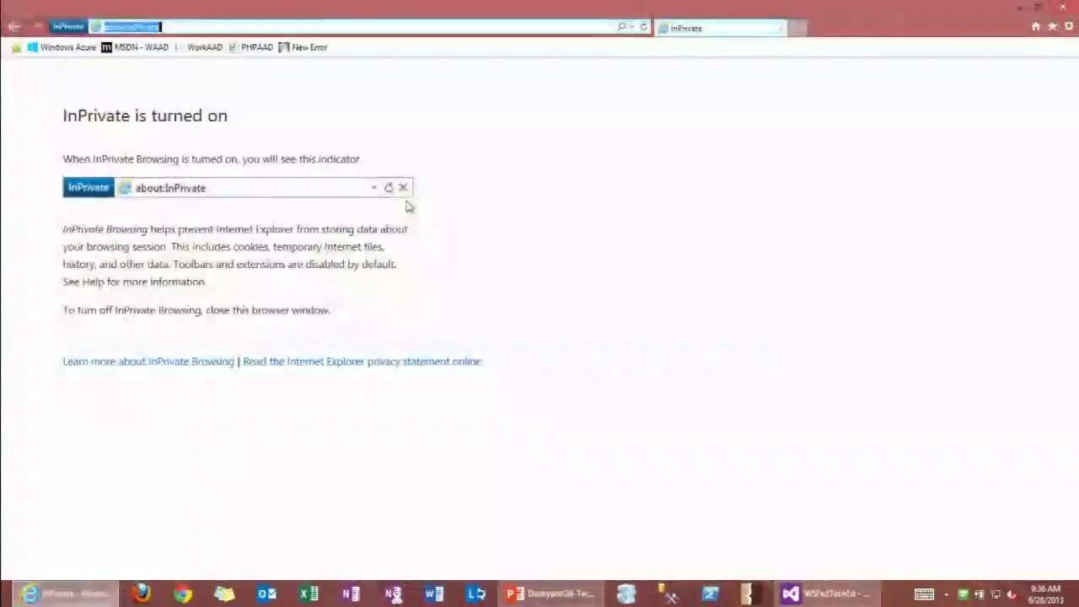
{"action": "type", "text": "workaad.com"}
{"action": "key", "text": "Return"}
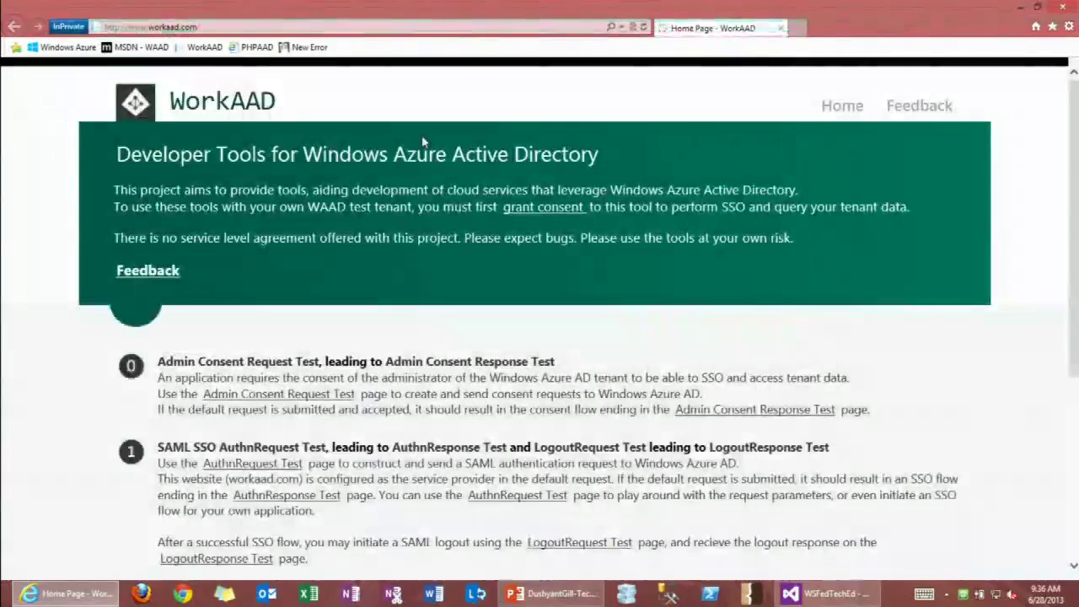
{"action": "left_click", "coordinate": [241, 463]}
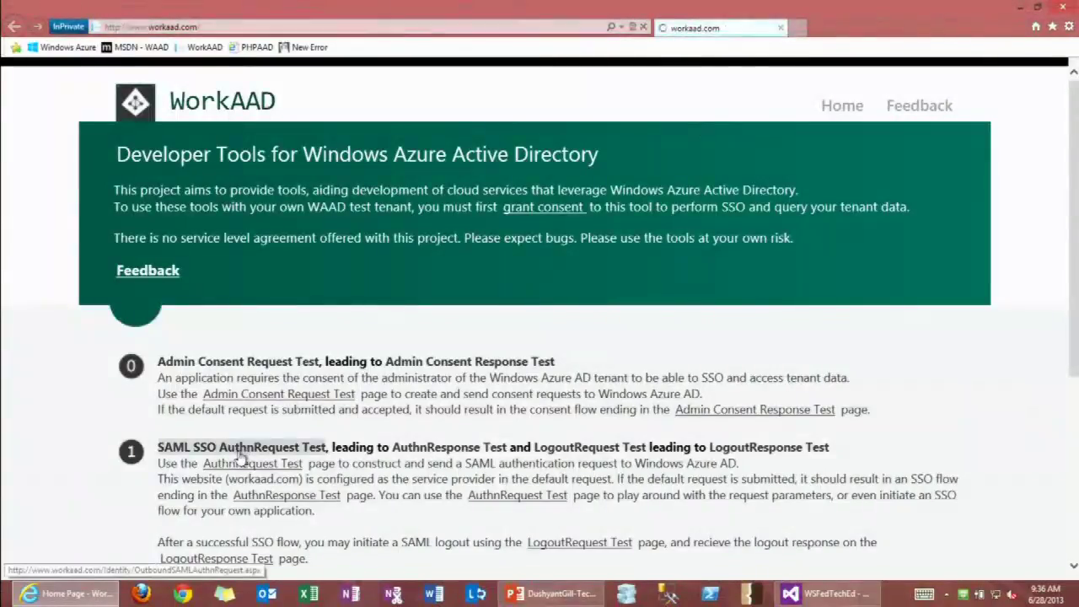
{"action": "scroll", "coordinate": [257, 442], "scroll_direction": "down", "scroll_amount": 3}
{"action": "left_click", "coordinate": [519, 464]}
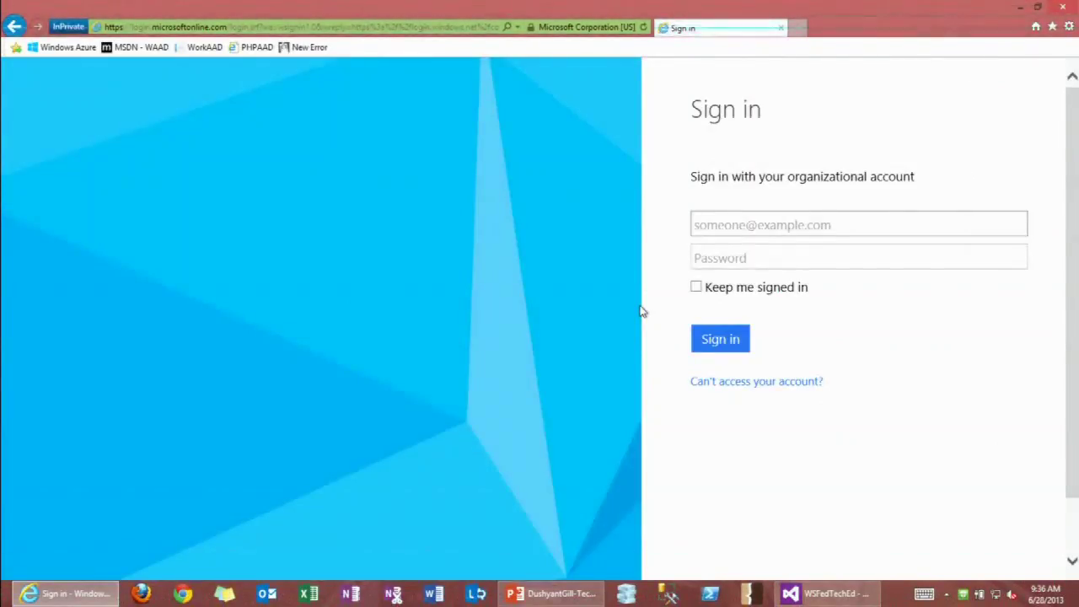
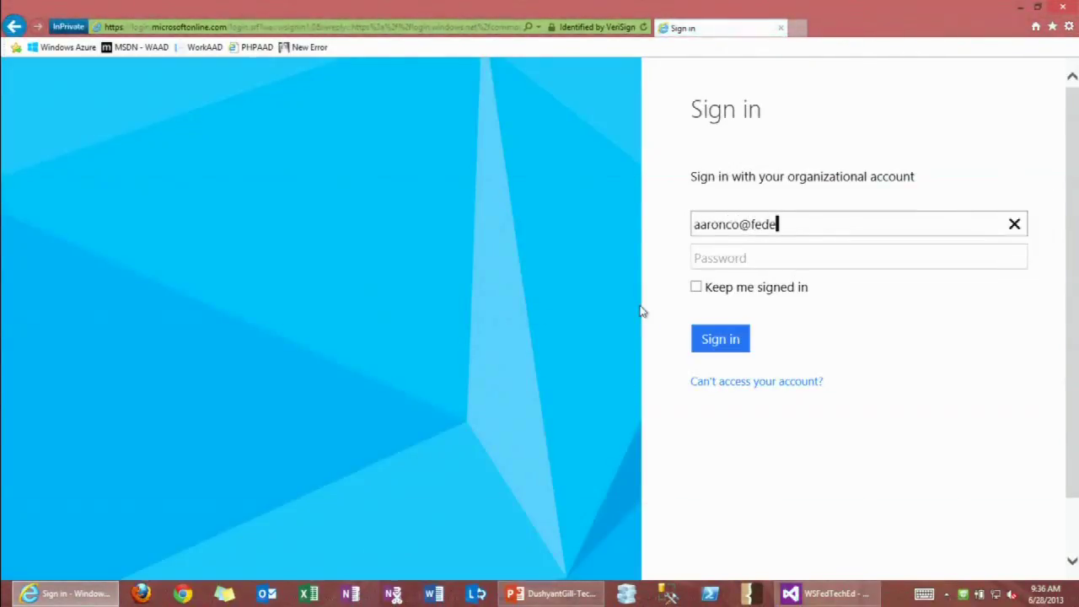
Enter the federatedtenant.com user's e-mail, then sign in with their credentials on the AD FS page.
{"action": "key", "text": "Tab"}
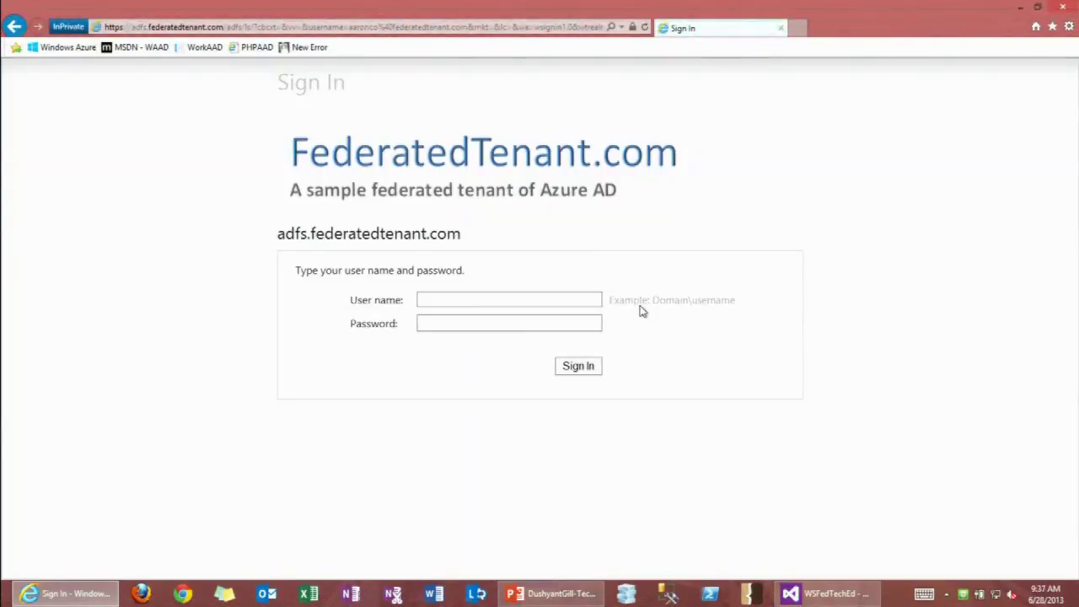
{"action": "left_click", "coordinate": [437, 300]}
{"action": "type", "text": "aaronco"}
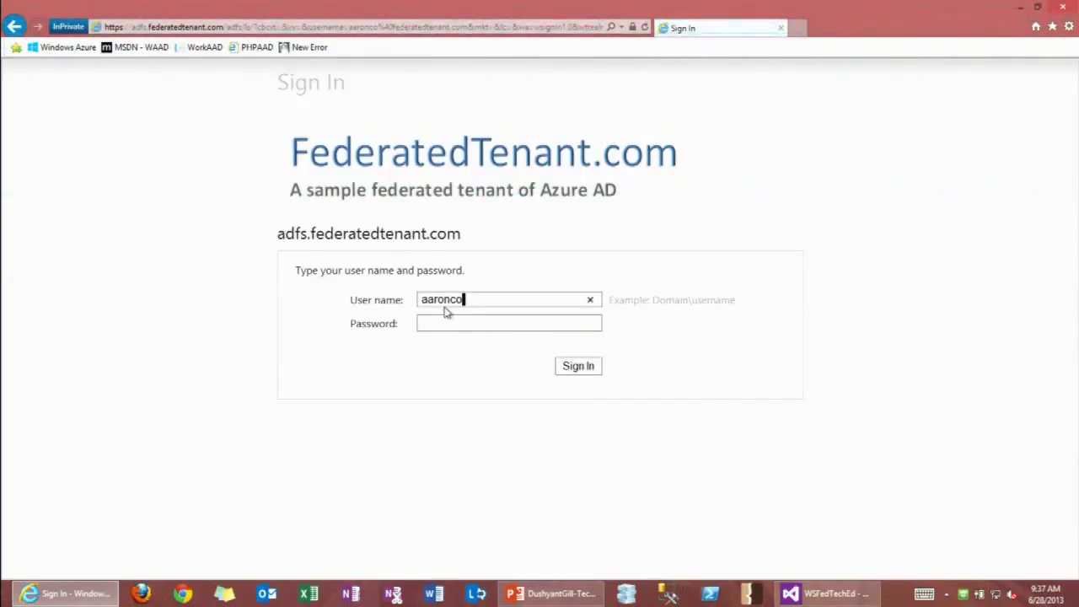
{"action": "type", "text": "••••••"}
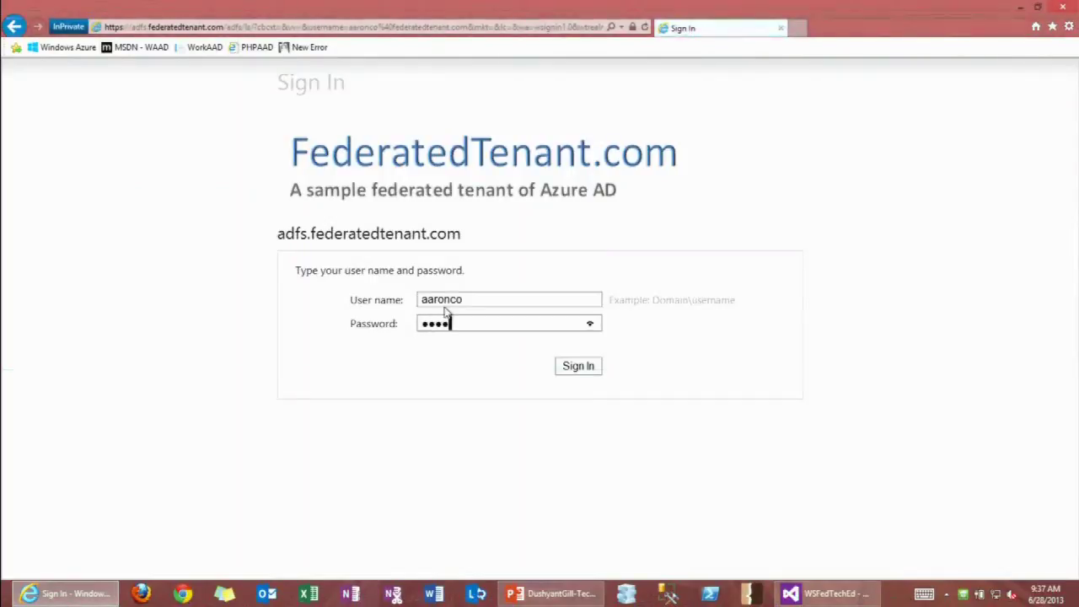
{"action": "key", "text": "Return"}
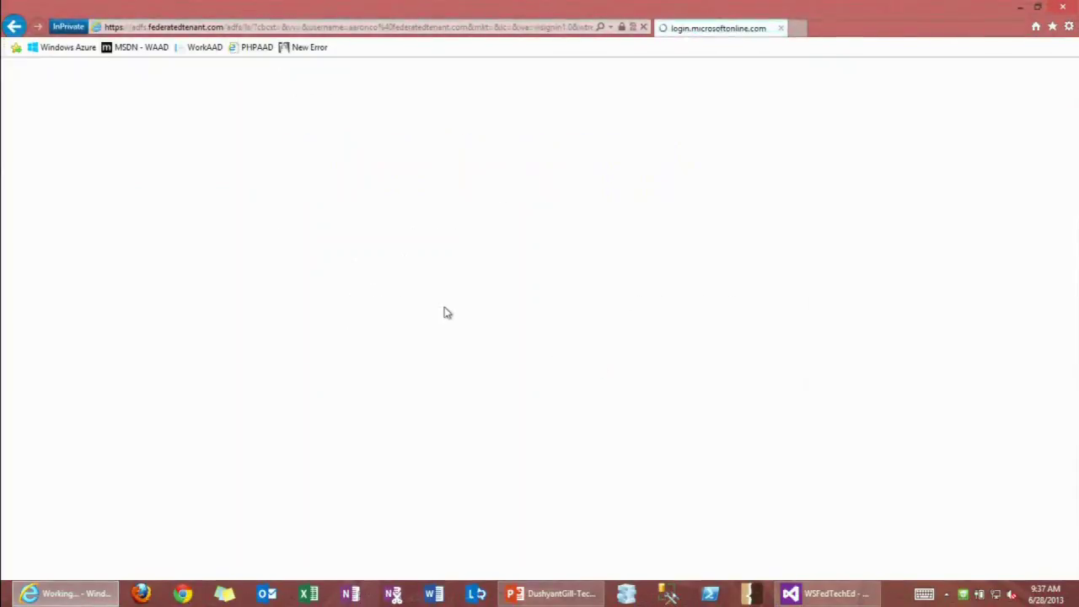